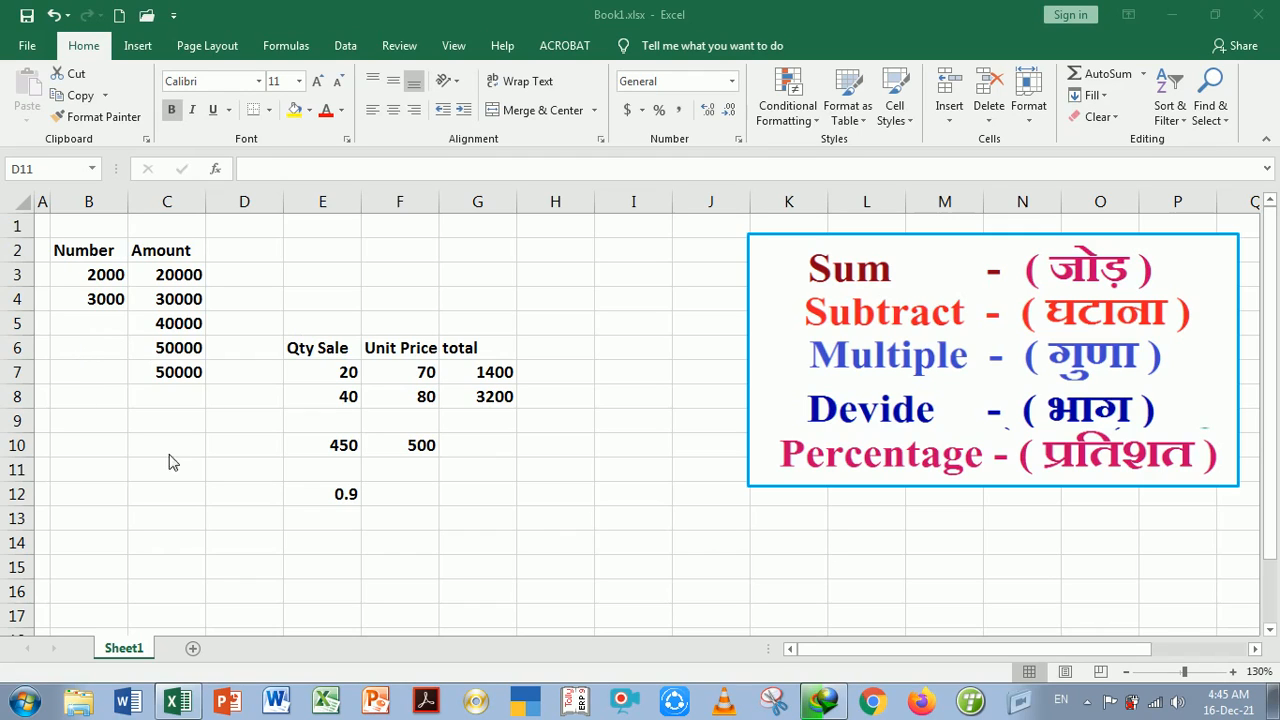
Add the two values in the Number column with the formula =B3+B4 in cell B6.
click(93, 248)
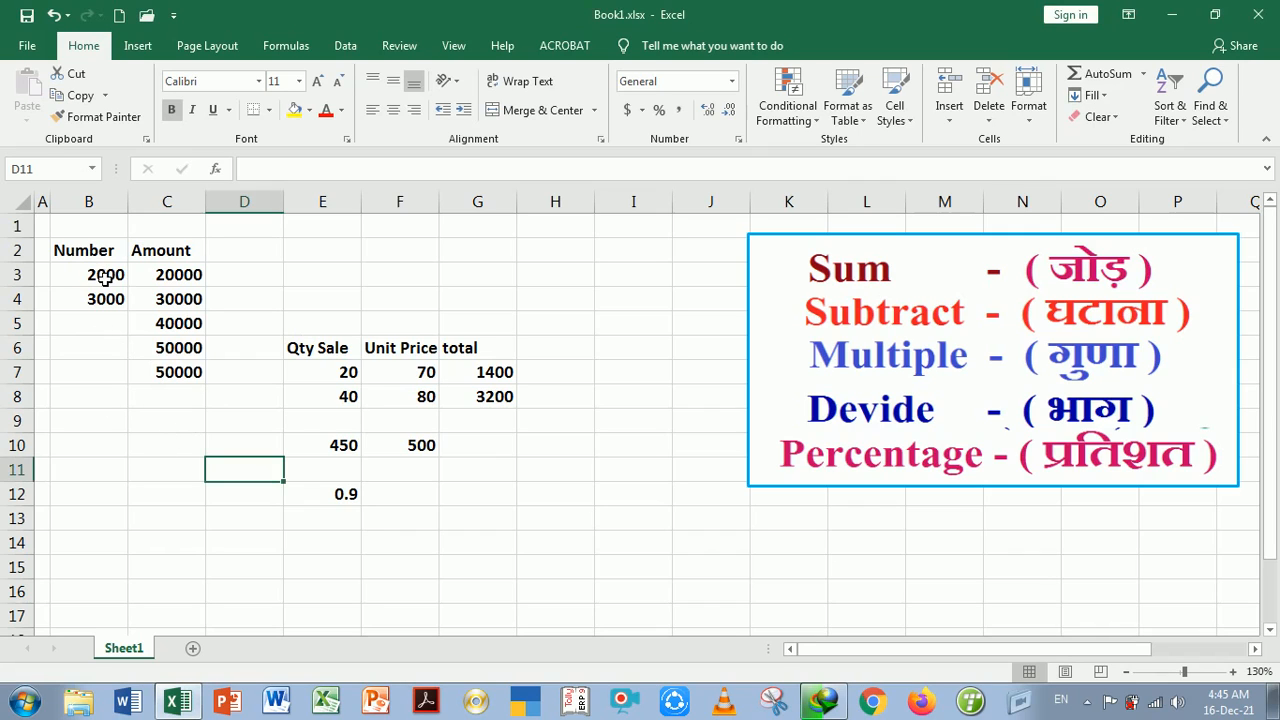
click(103, 274)
click(108, 302)
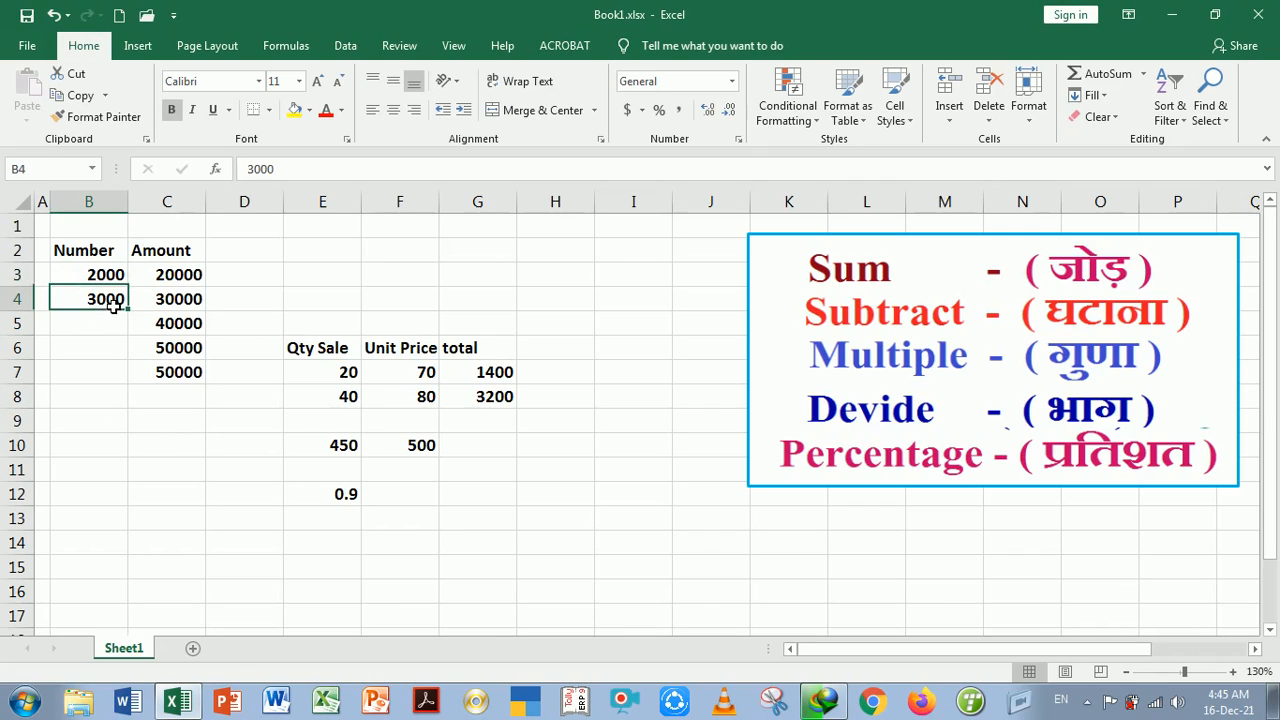
click(103, 357)
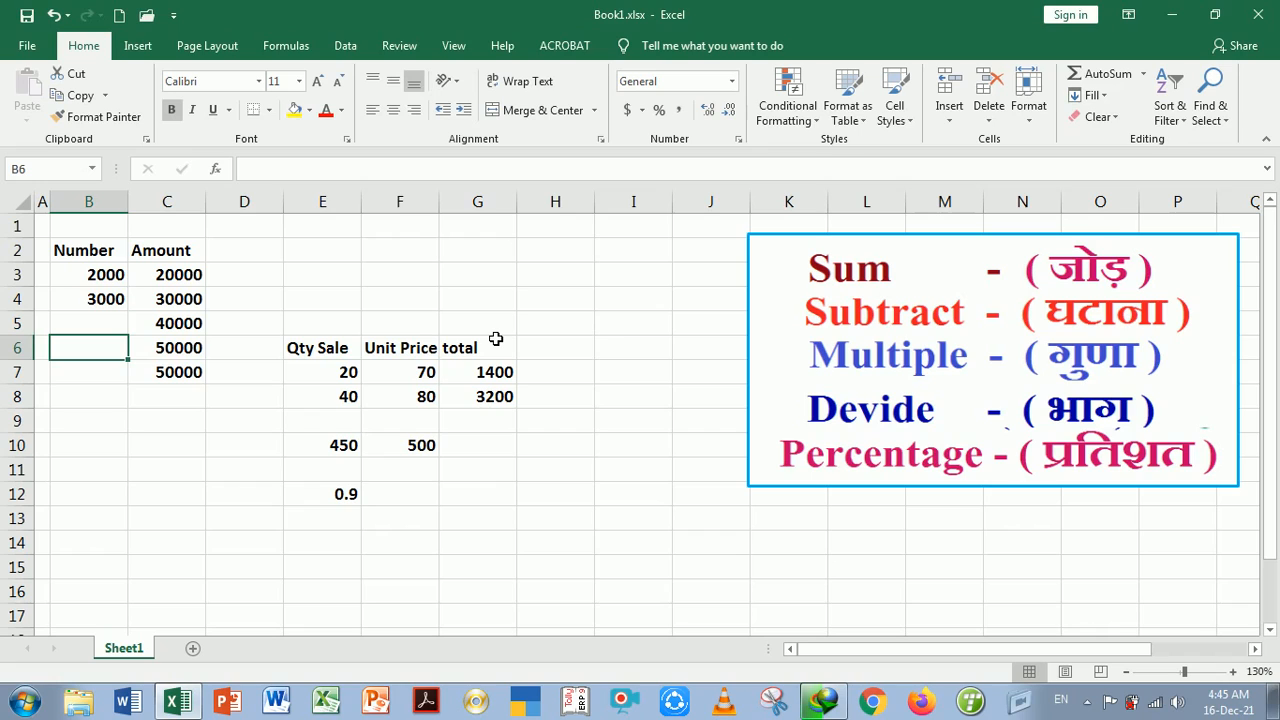
text(=)
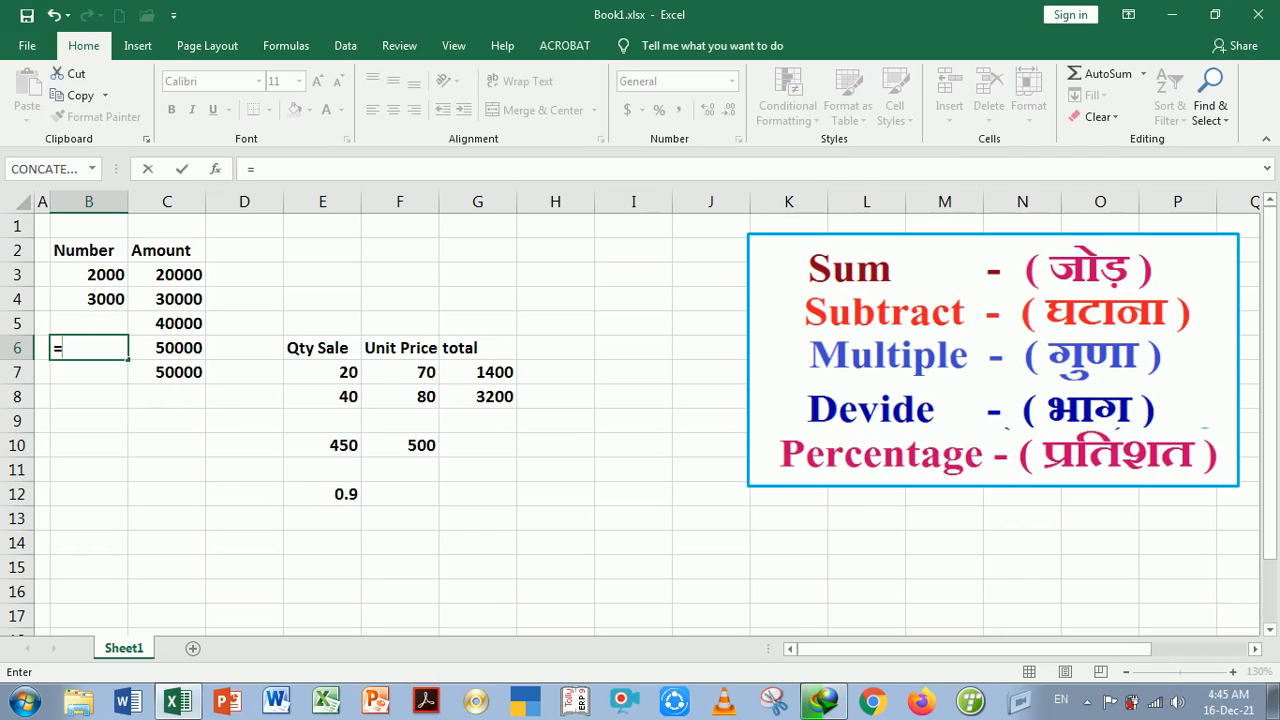
click(112, 279)
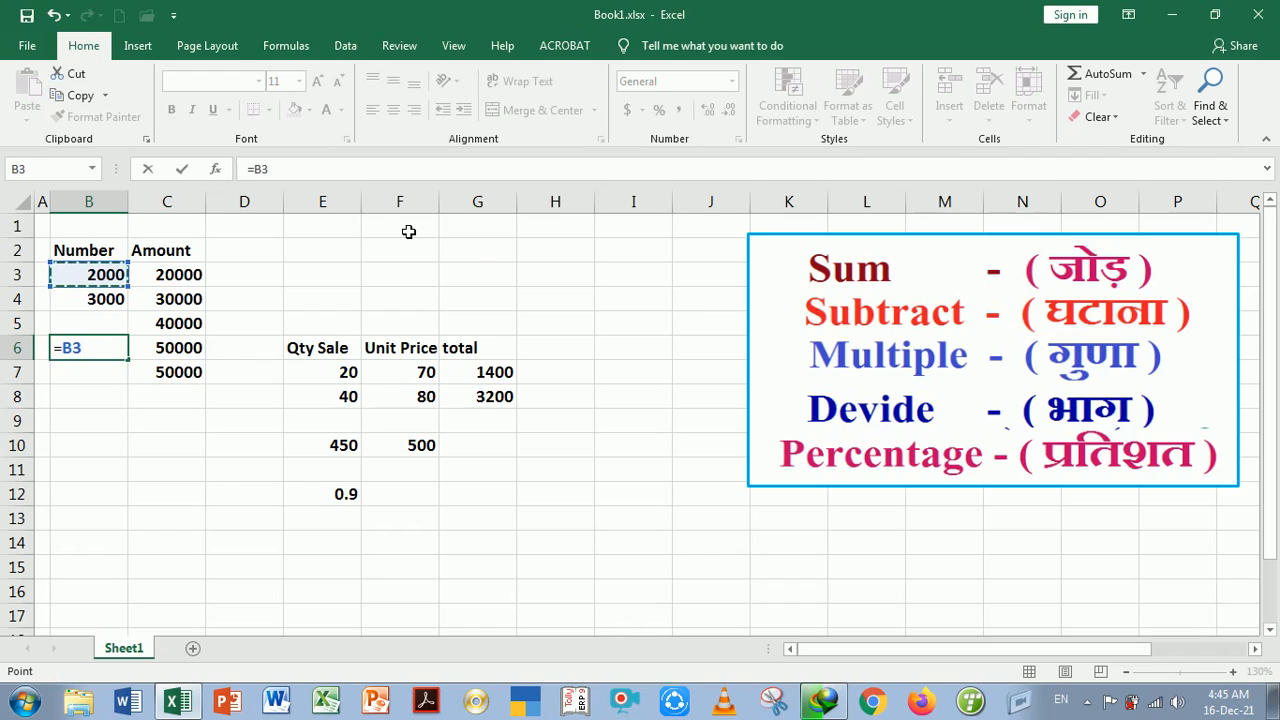
text(+)
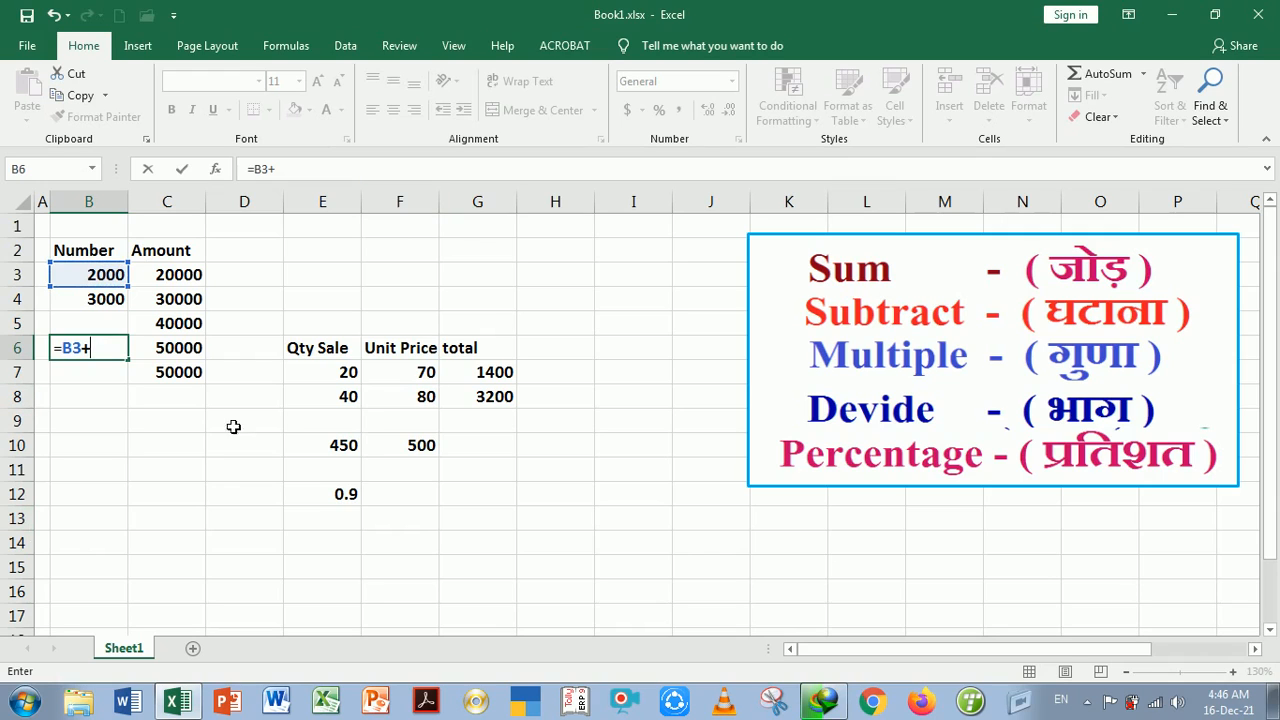
click(112, 302)
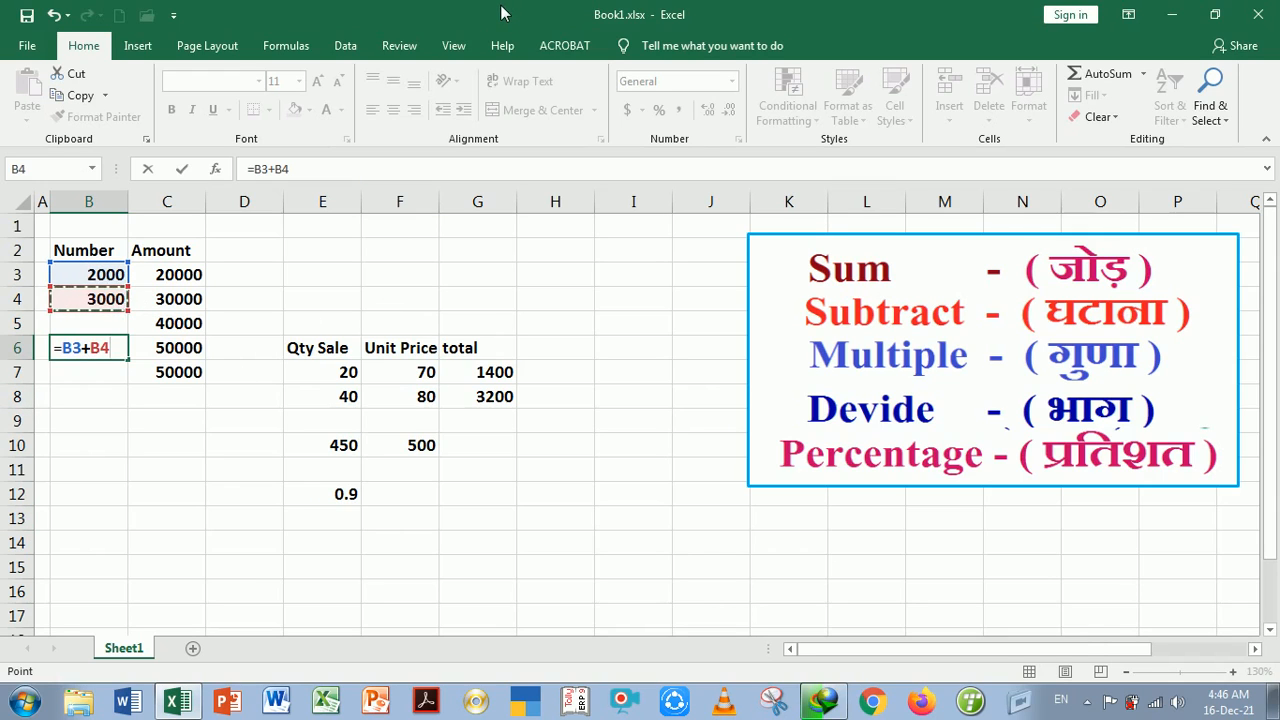
key(Return)
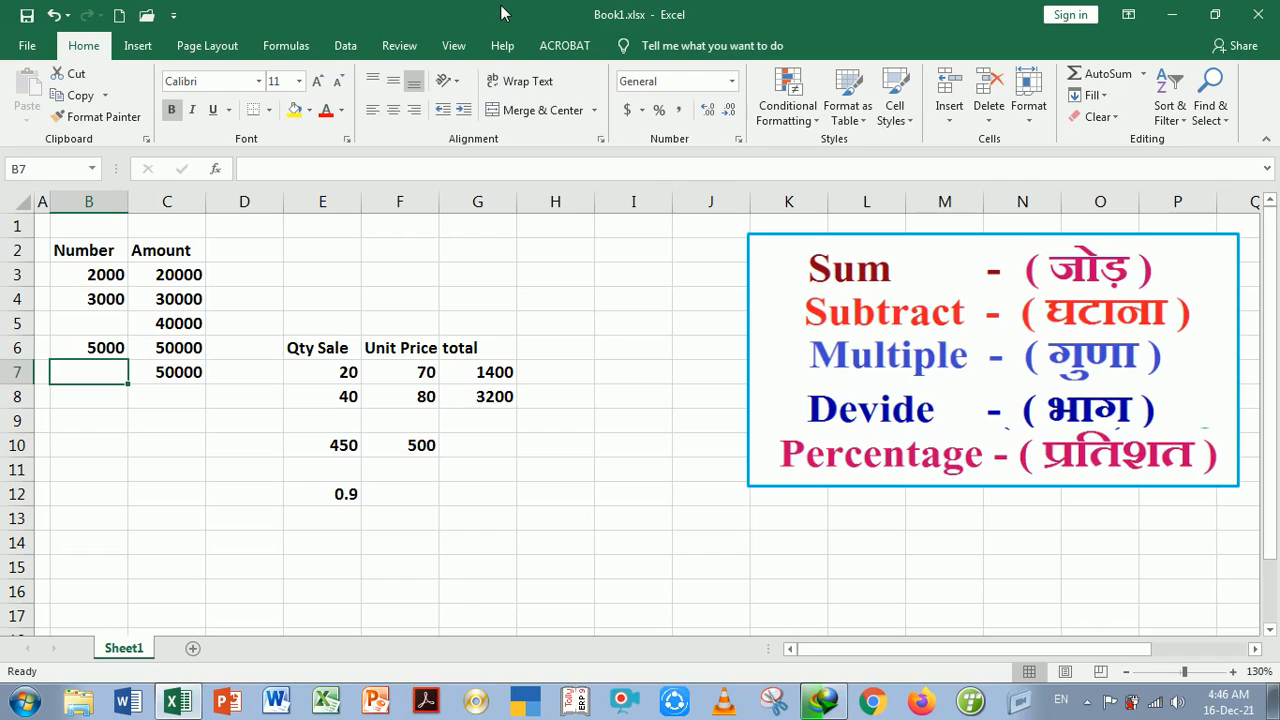
Total the Number values in cell B8 with the function =SUM(B3:B4).
key(Down)
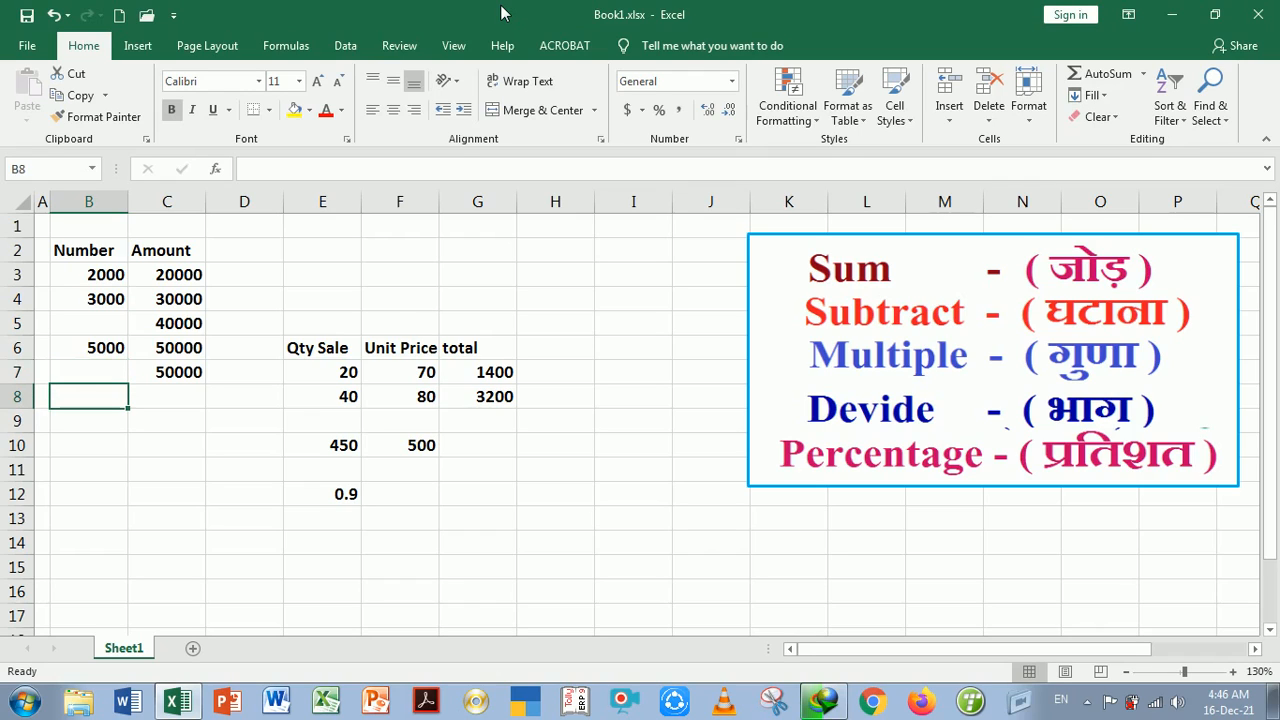
key(Up)
key(Down)
text(=)
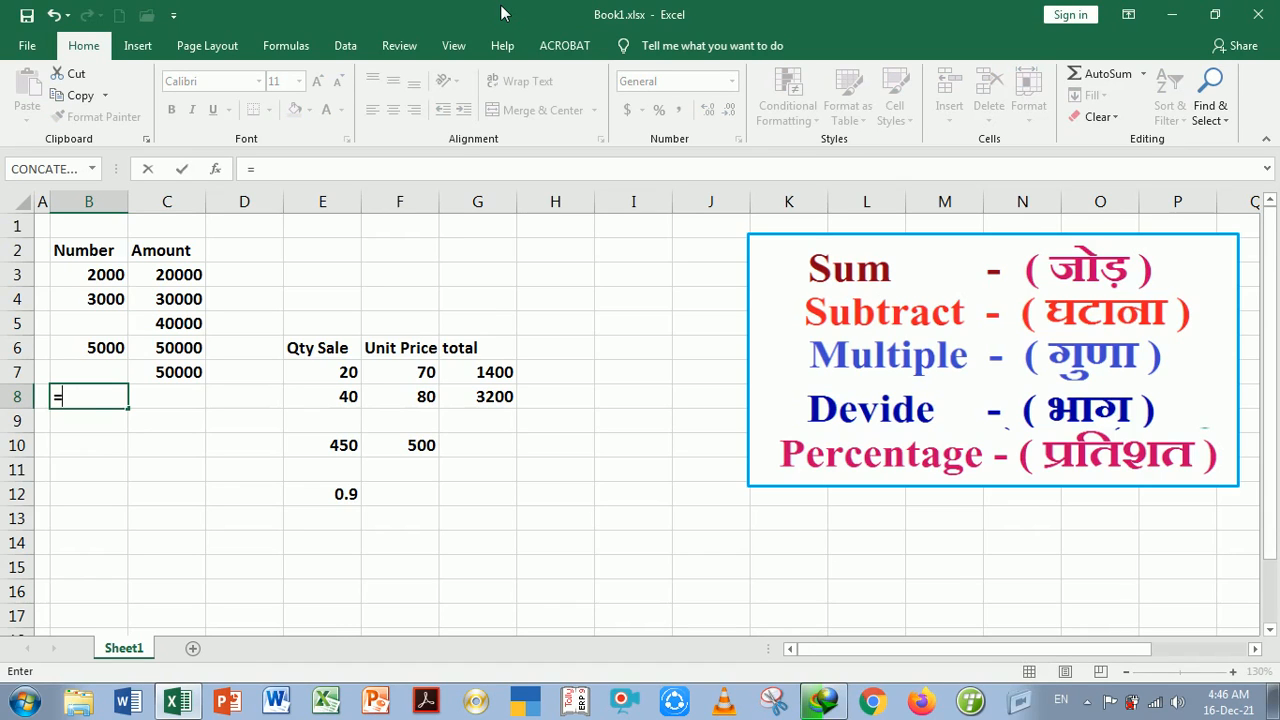
text(sum)
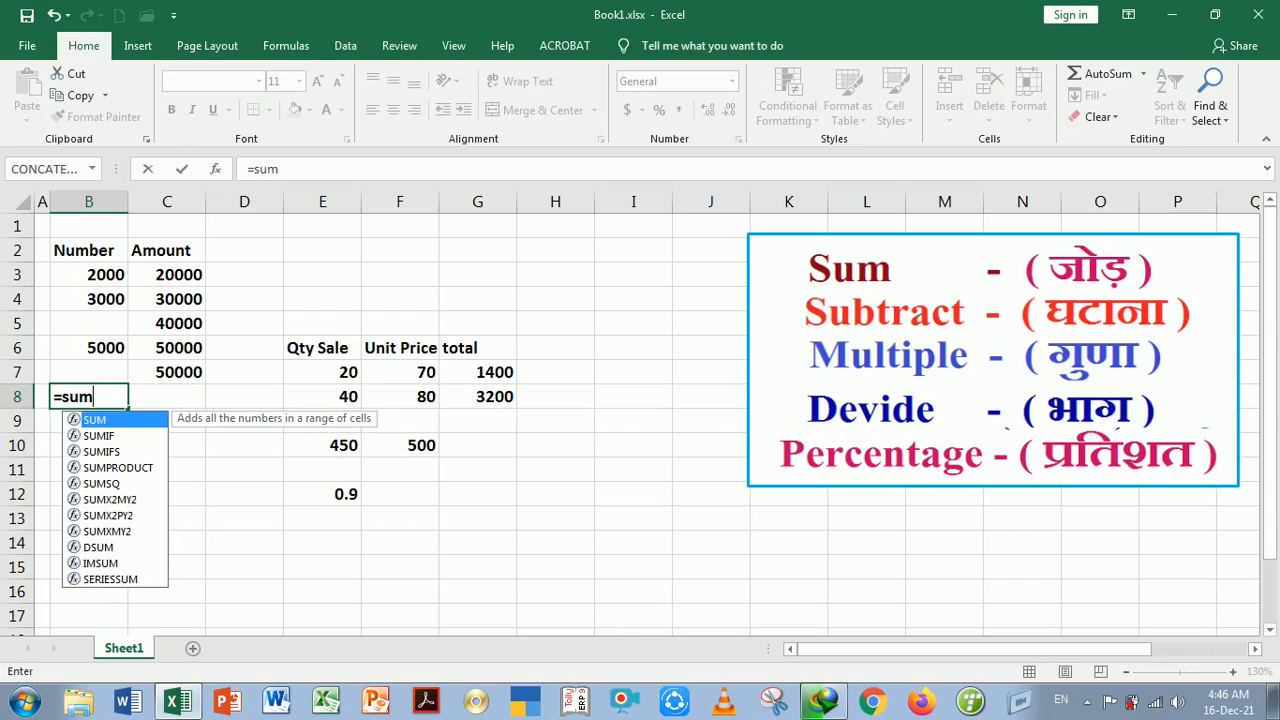
double_click(116, 427)
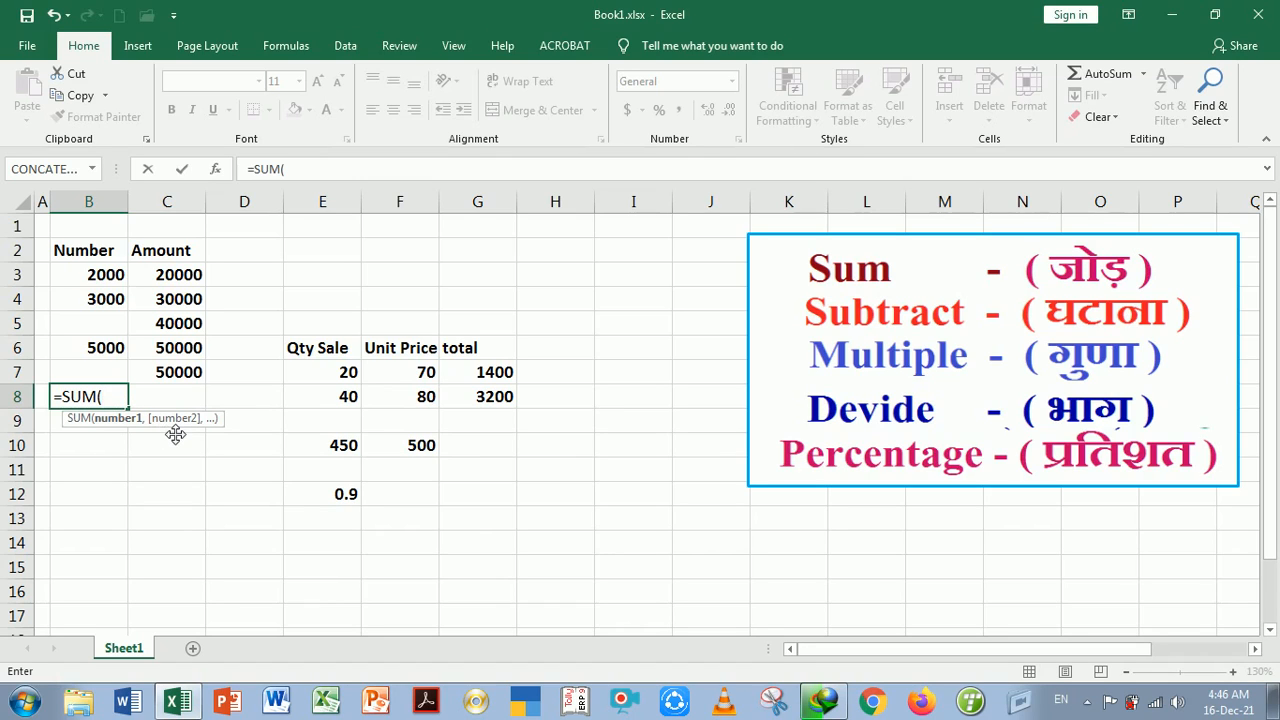
drag(171, 431, 188, 456)
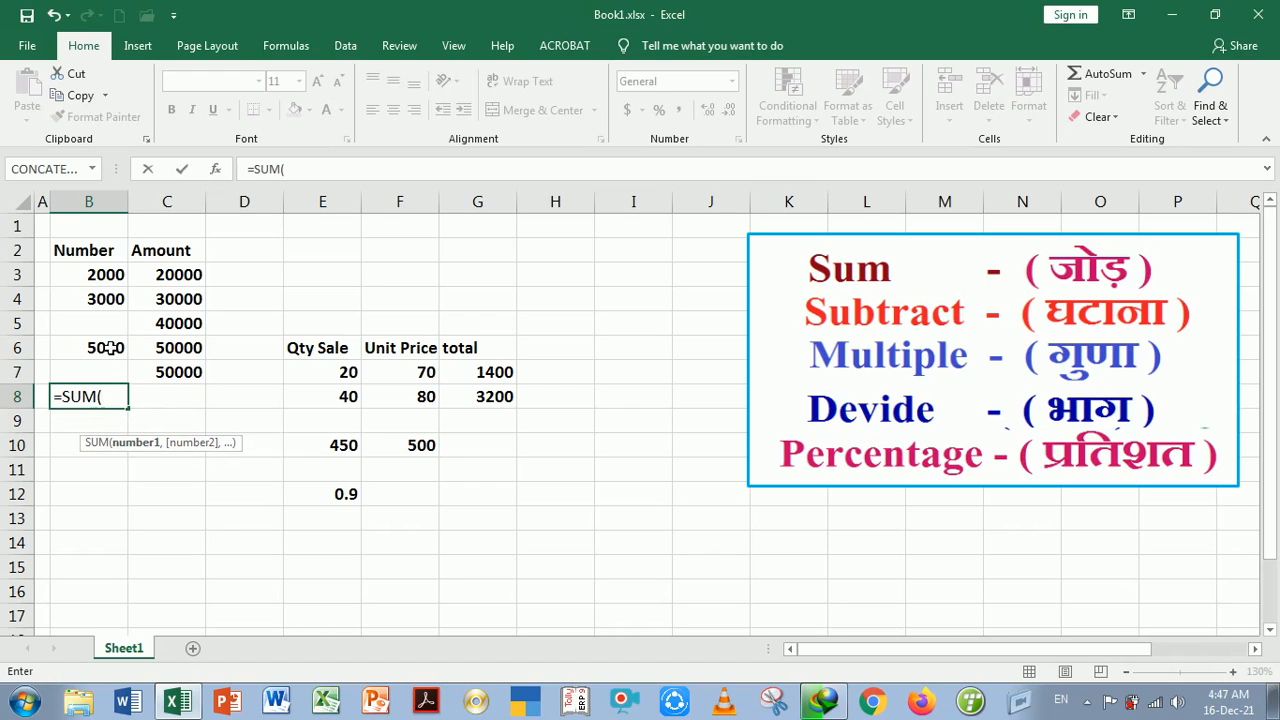
drag(94, 283, 106, 298)
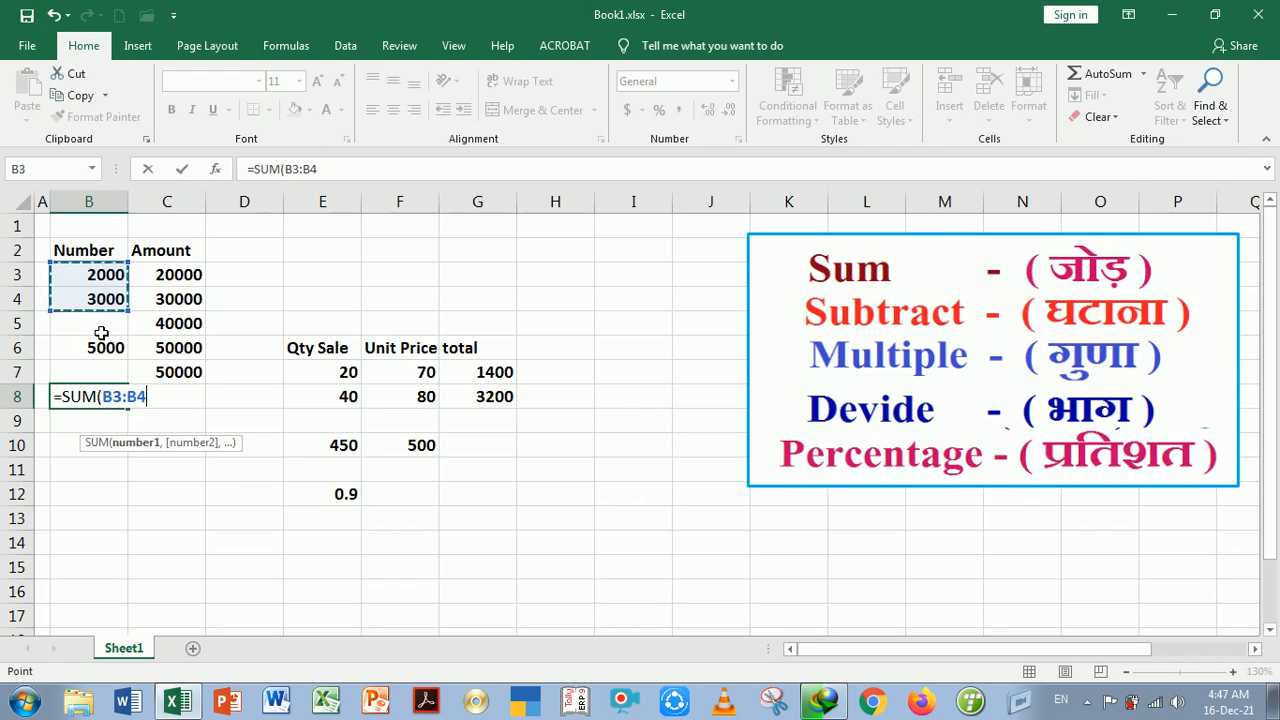
text())
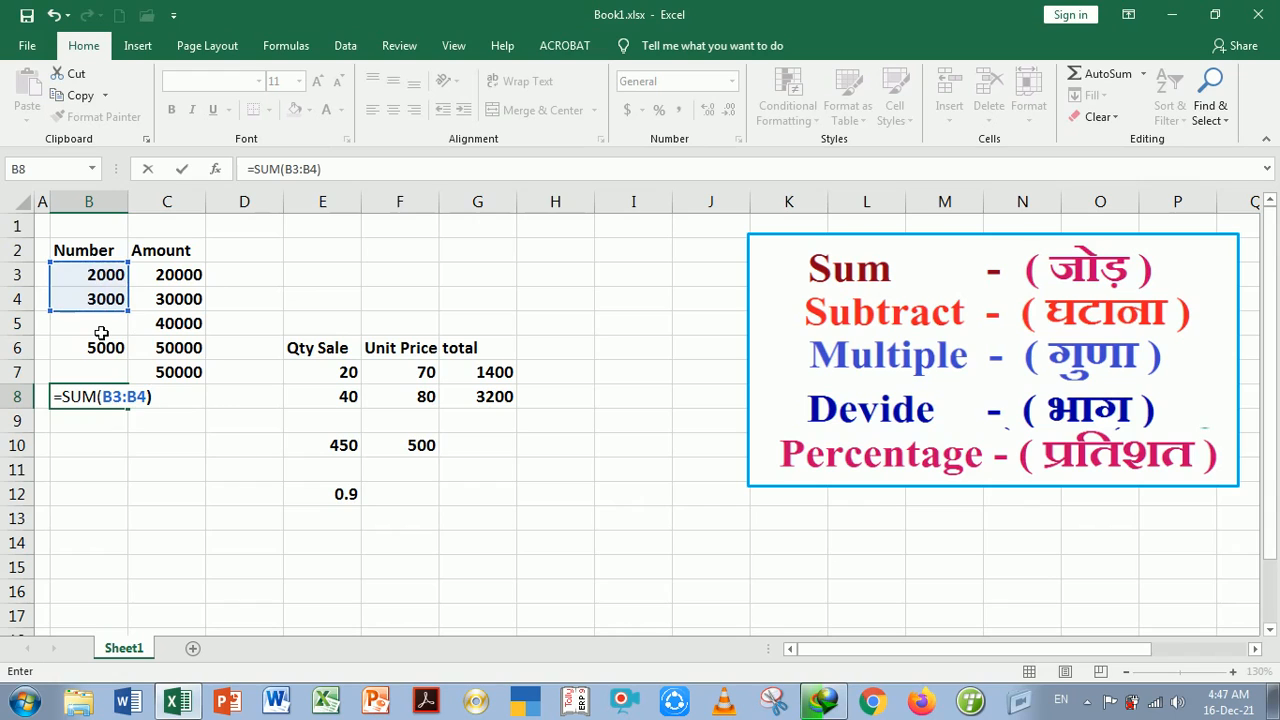
key(ctrl+Return)
key(Return)
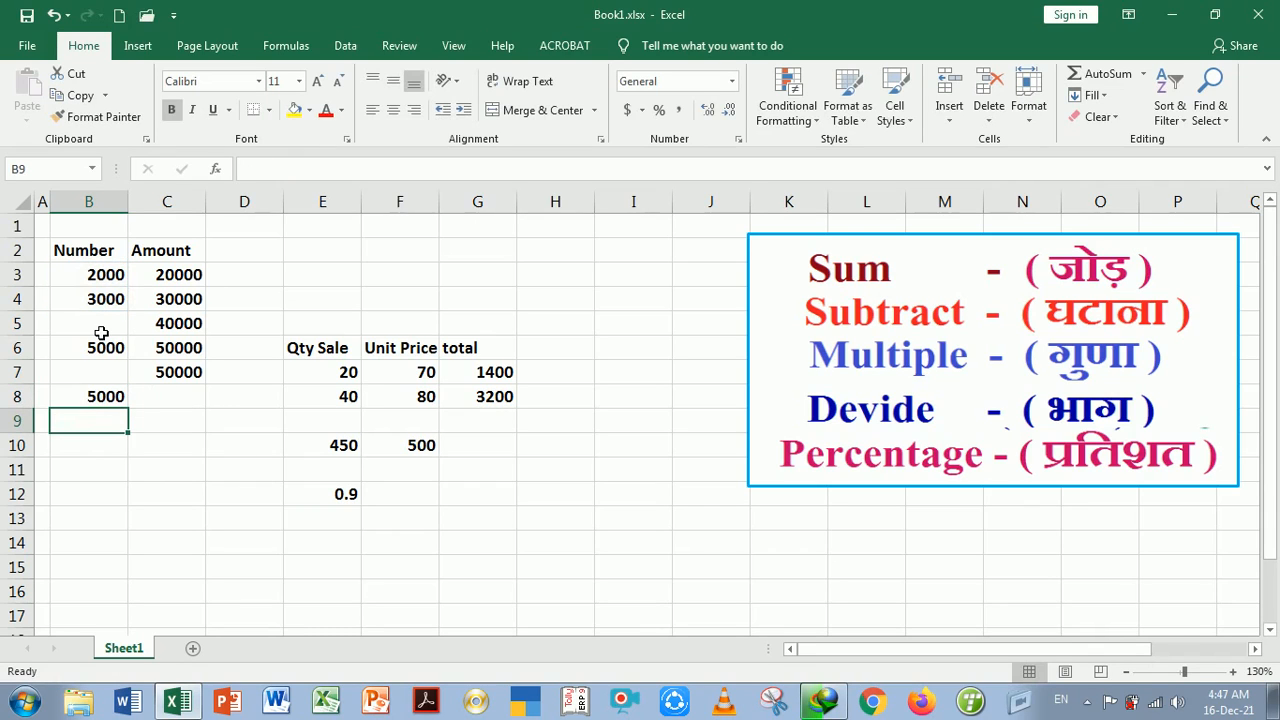
Examine the addition formulas in B6 and B8 and the cells they refer to, leaving both as they are.
key(Up)
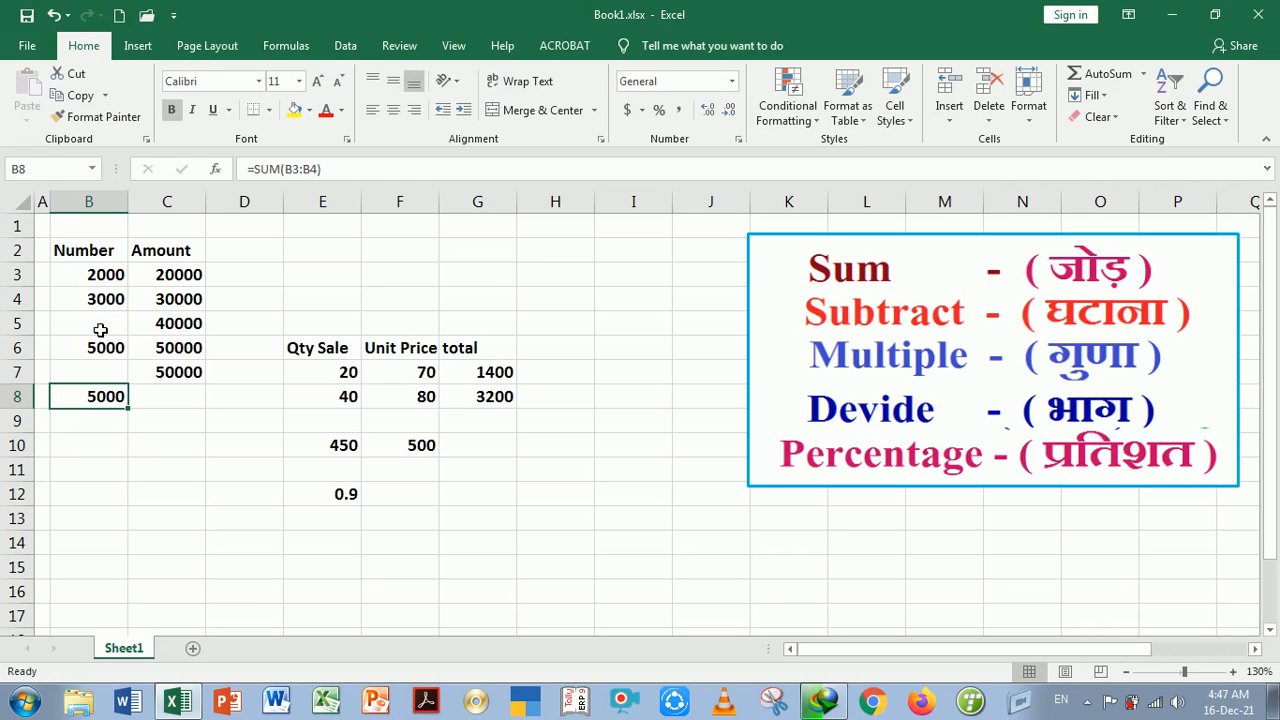
key(Up)
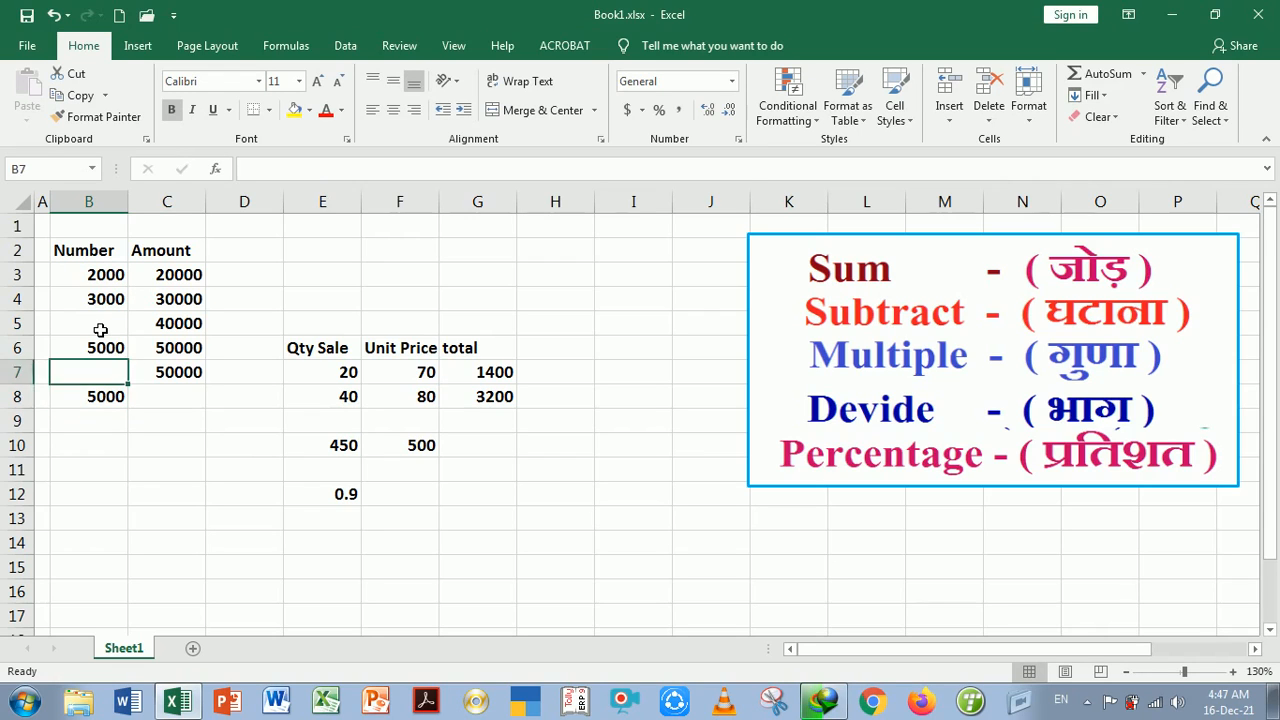
key(Up)
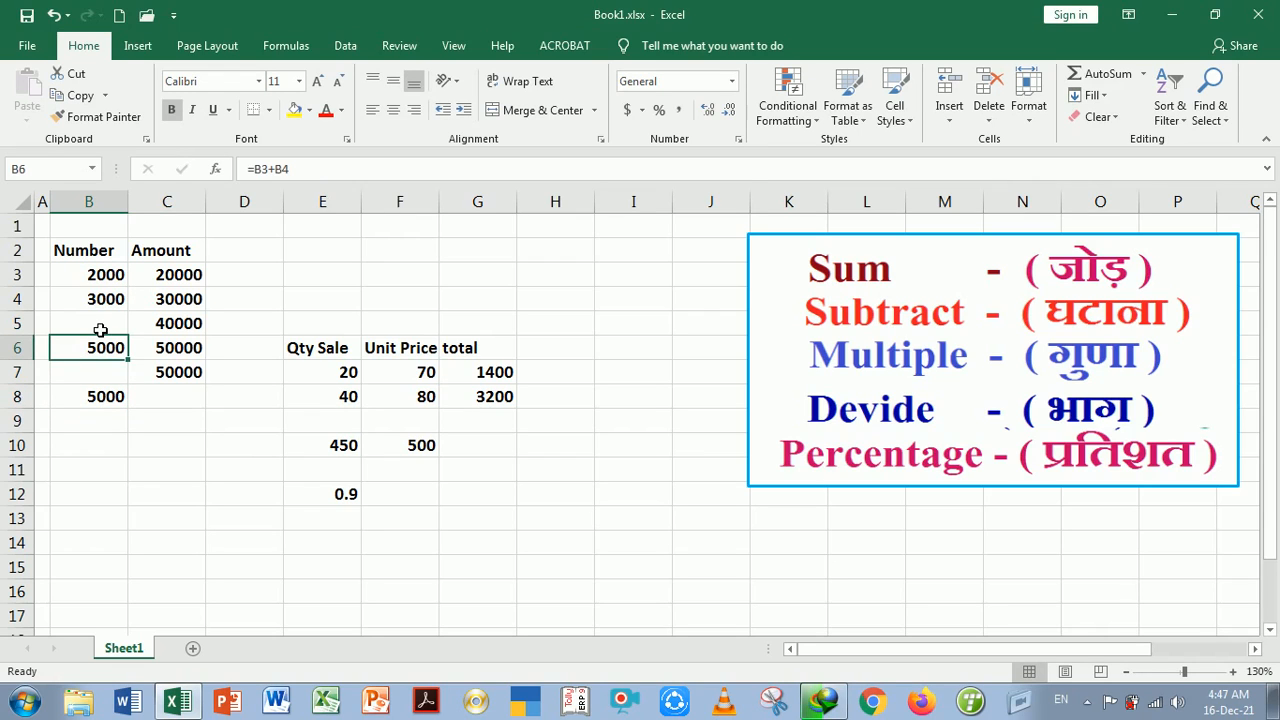
key(F2)
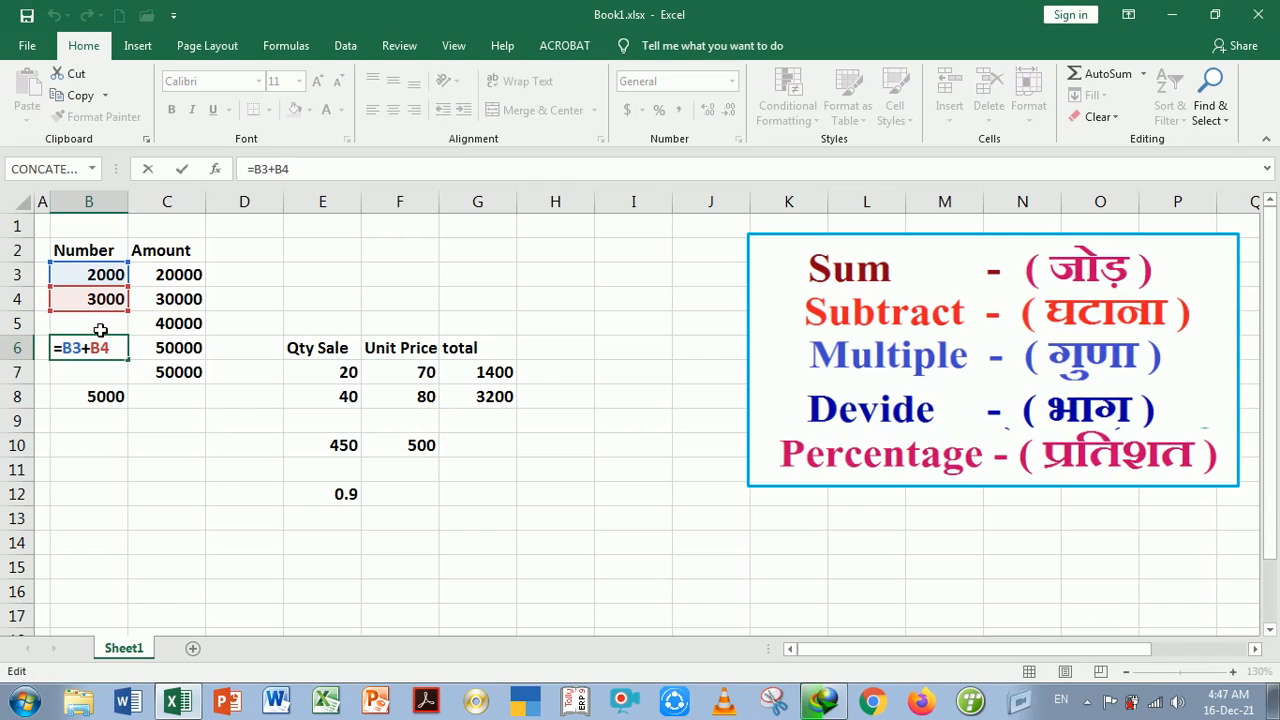
key(Return)
key(Down)
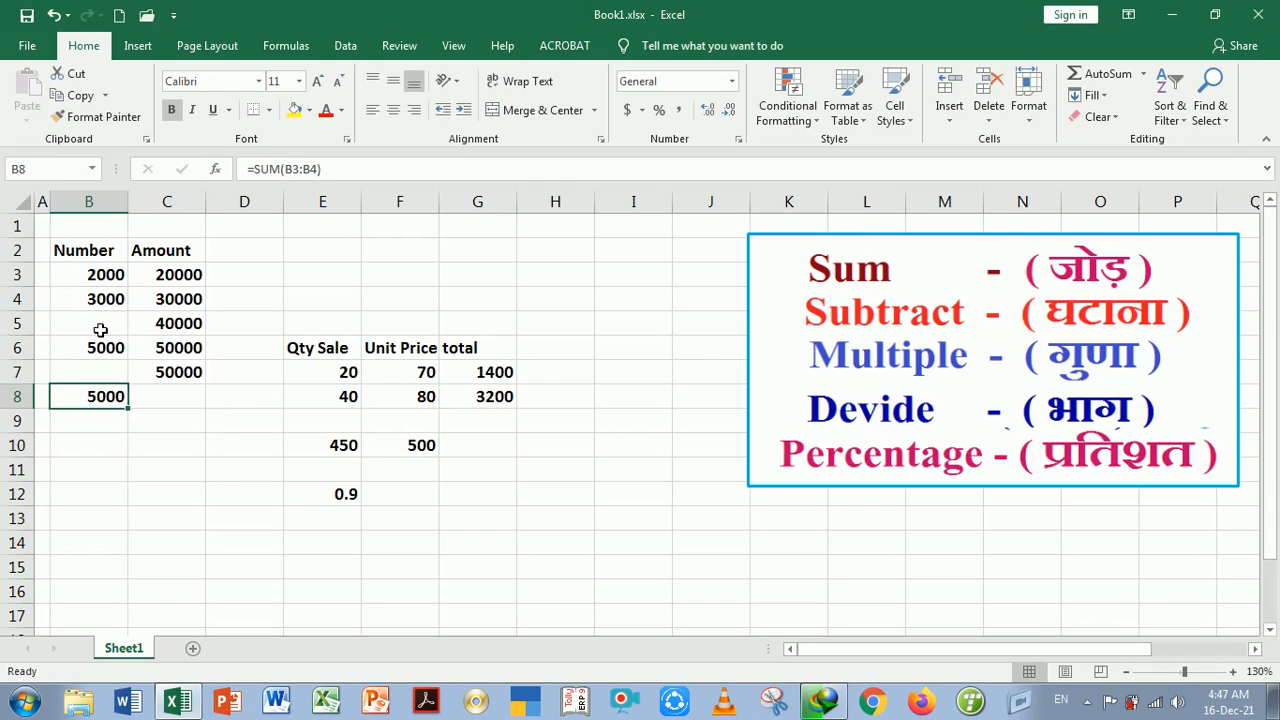
key(F2)
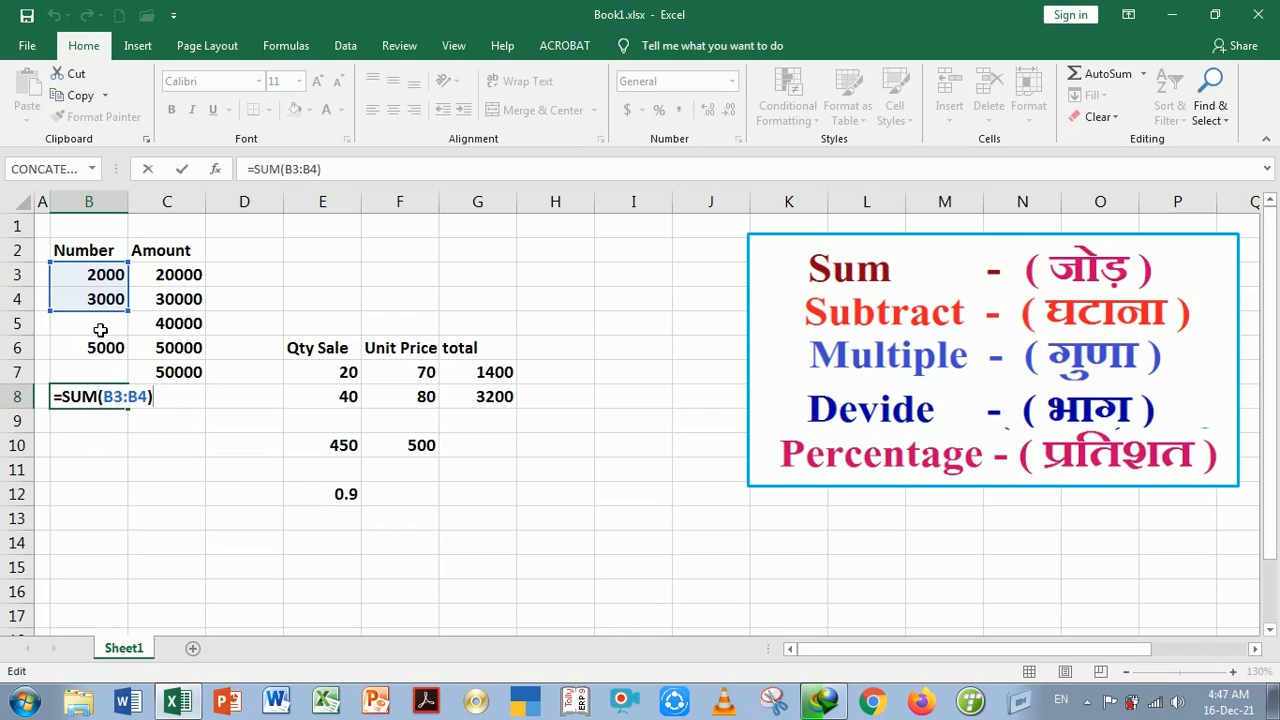
key(Return)
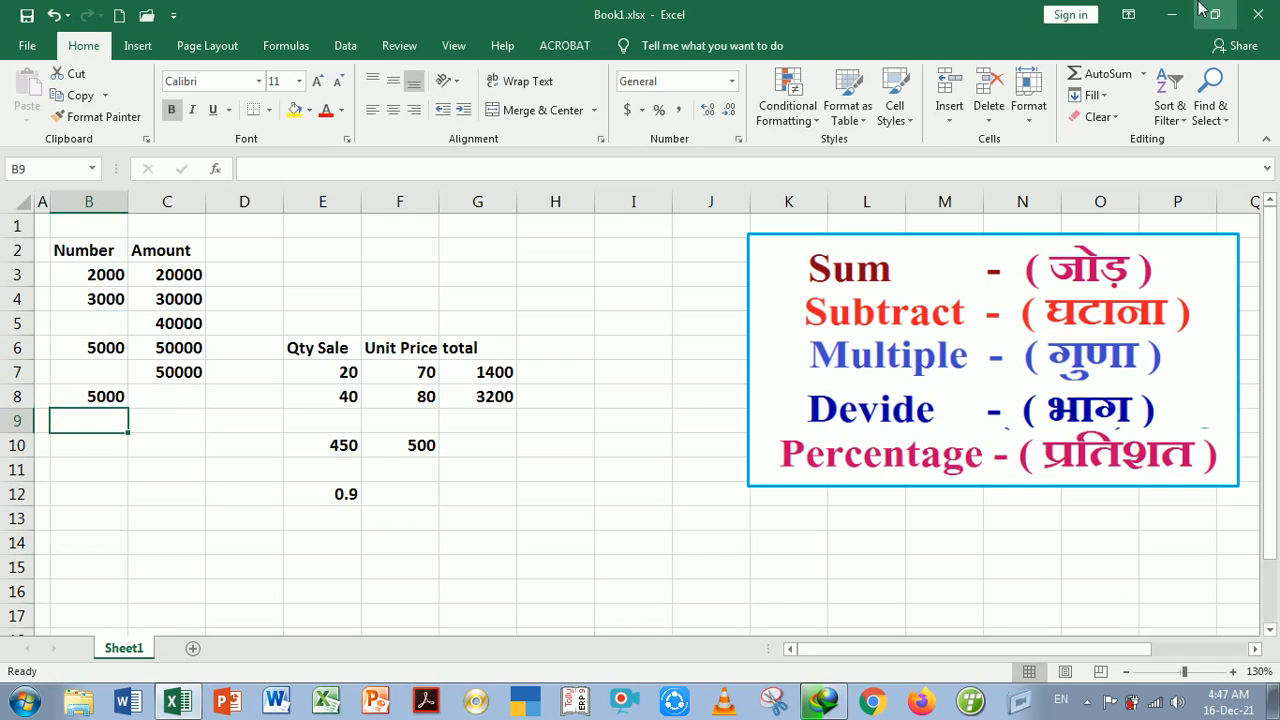
Total the Amount column in cell C8 with the function =SUM(C3:C7).
drag(177, 275, 190, 372)
click(189, 400)
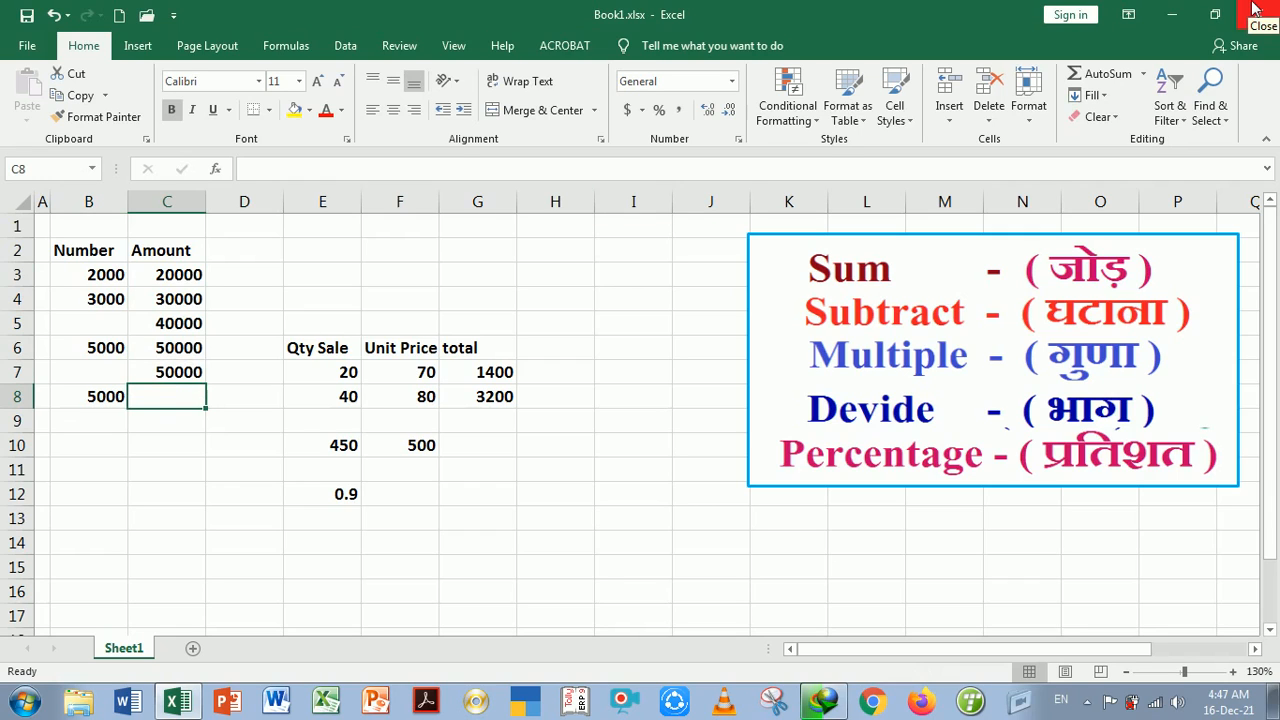
text(=s)
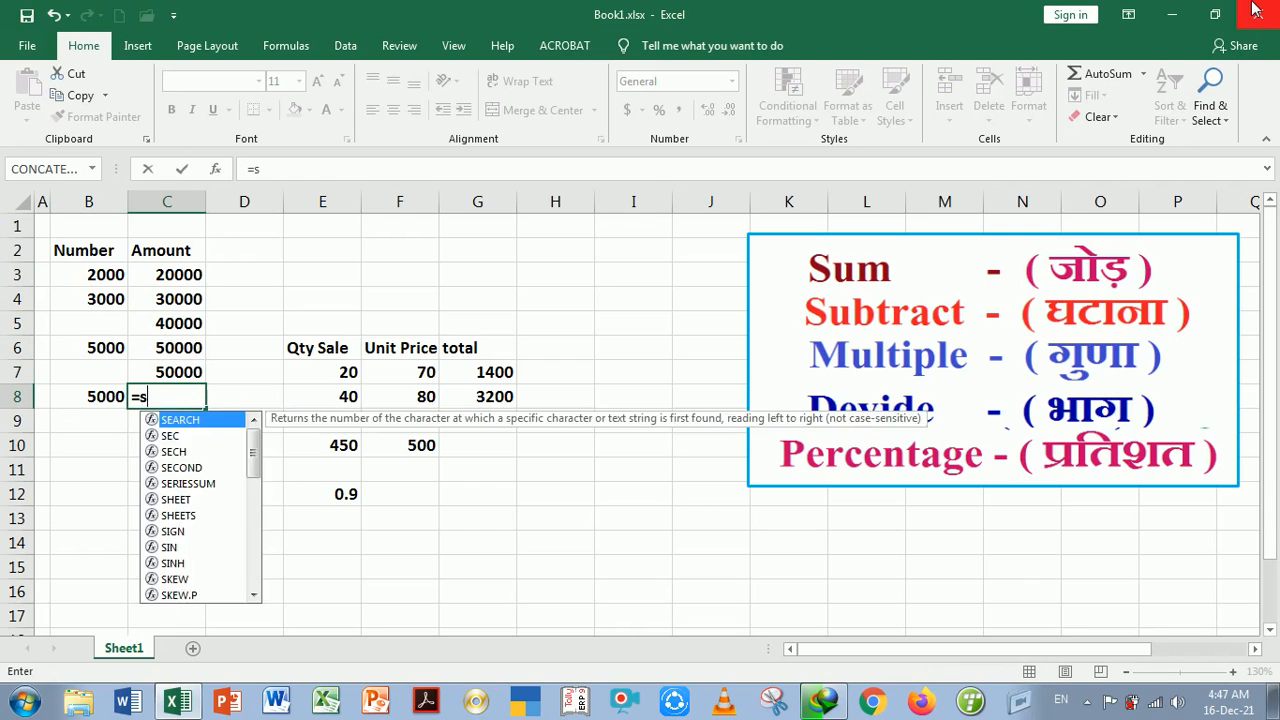
text(um)
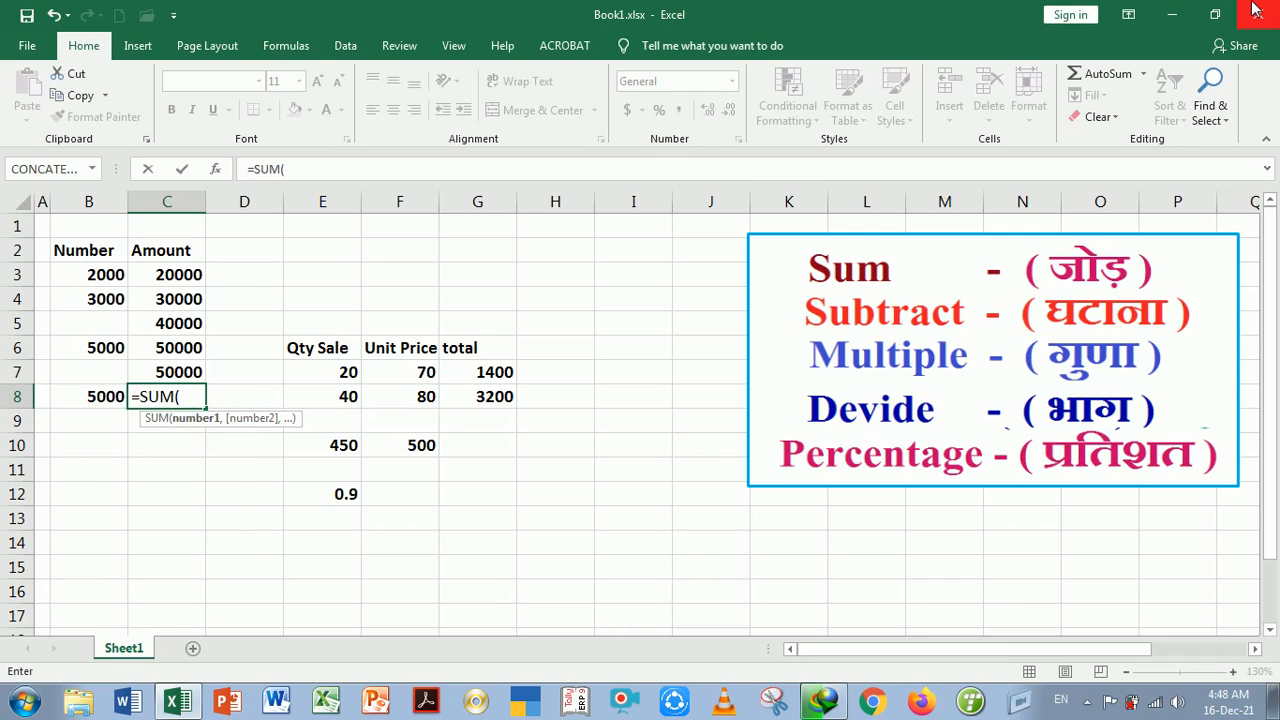
click(171, 281)
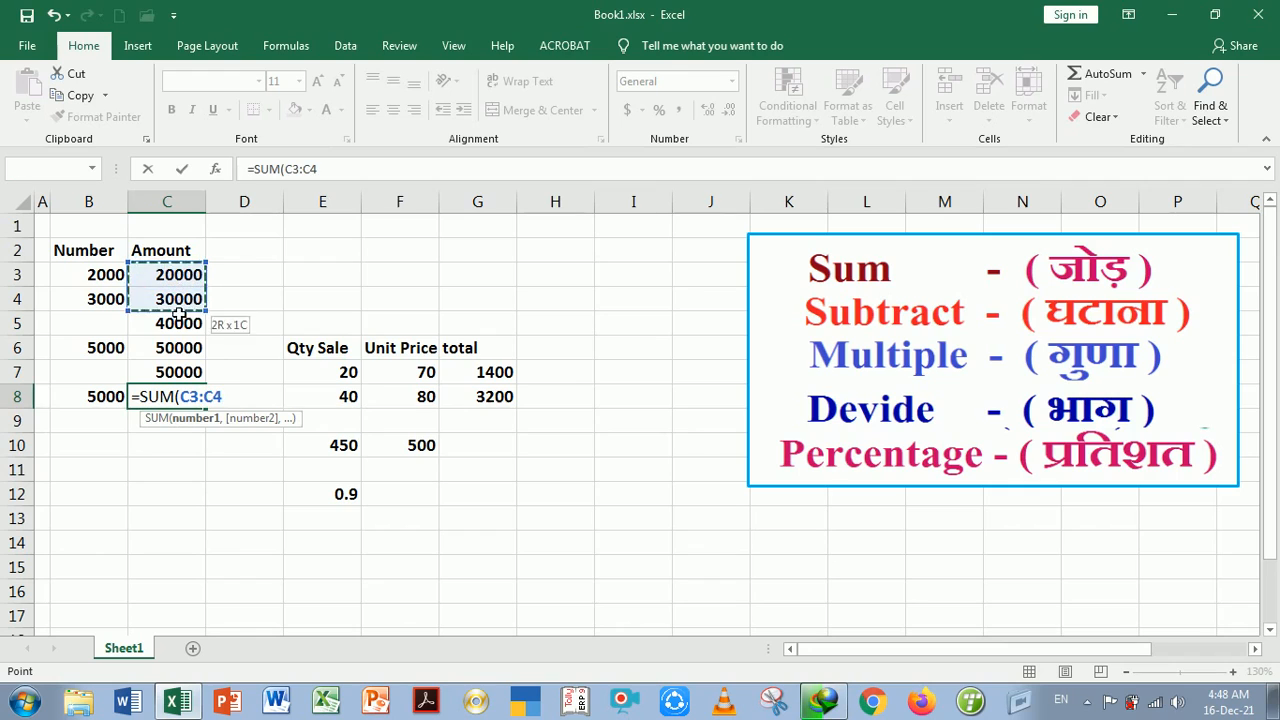
drag(178, 337, 180, 371)
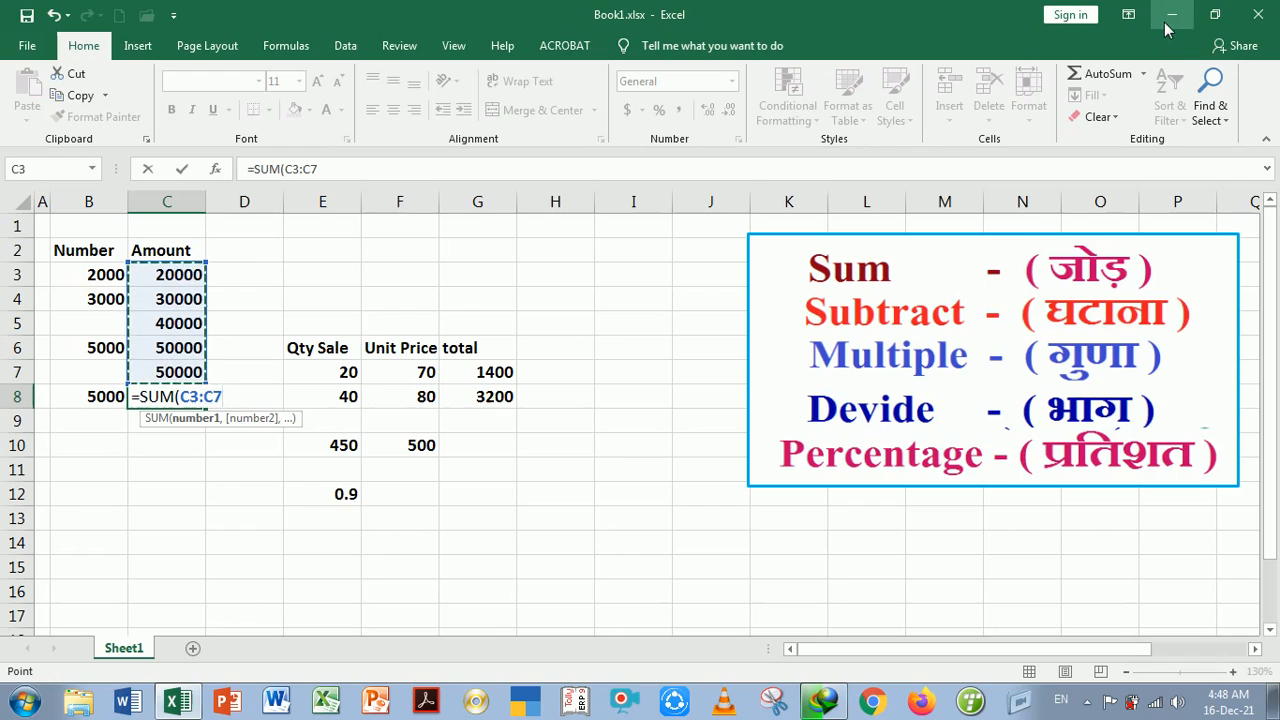
text())
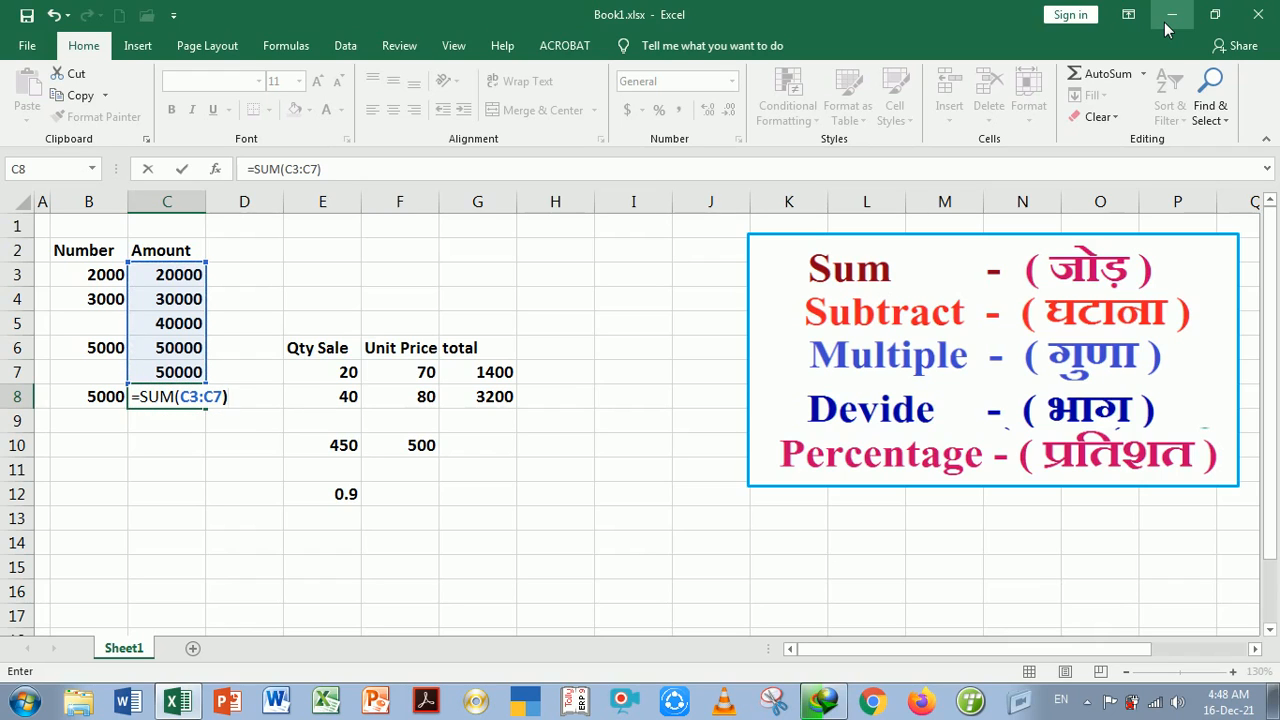
key(Return)
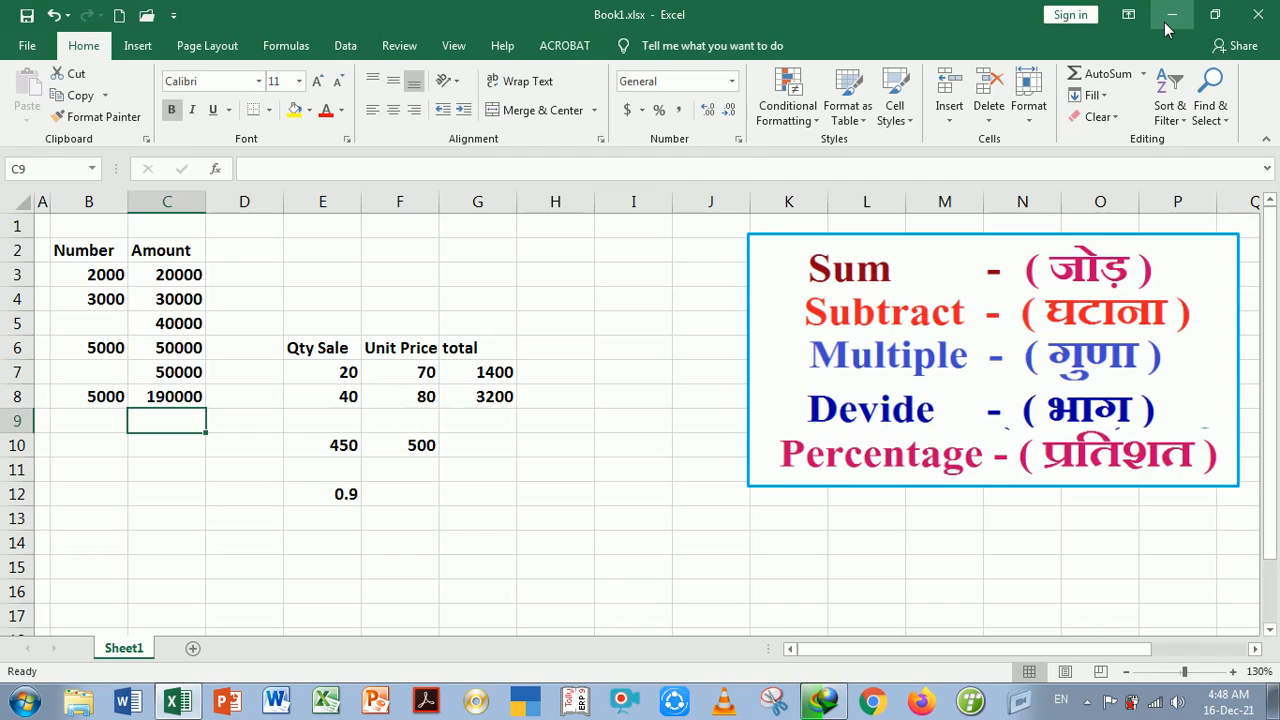
Clear the sum formula from cell C8 below the Amount column.
key(Up)
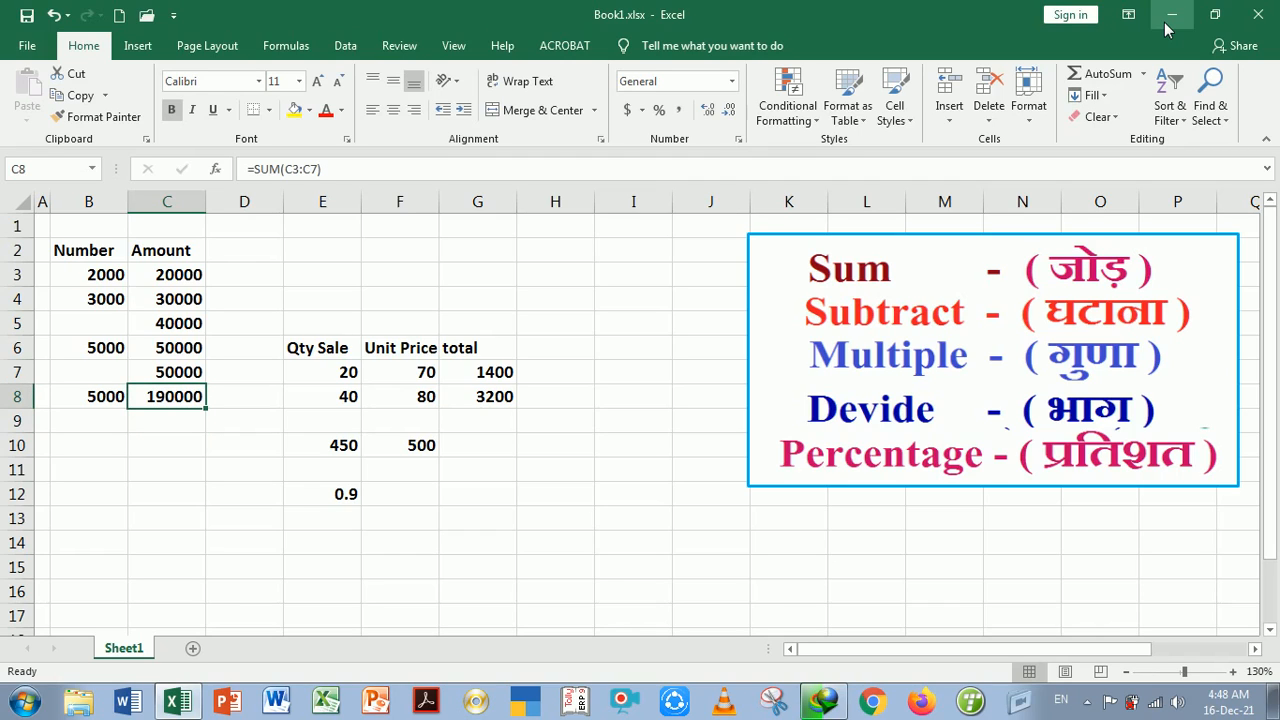
key(Delete)
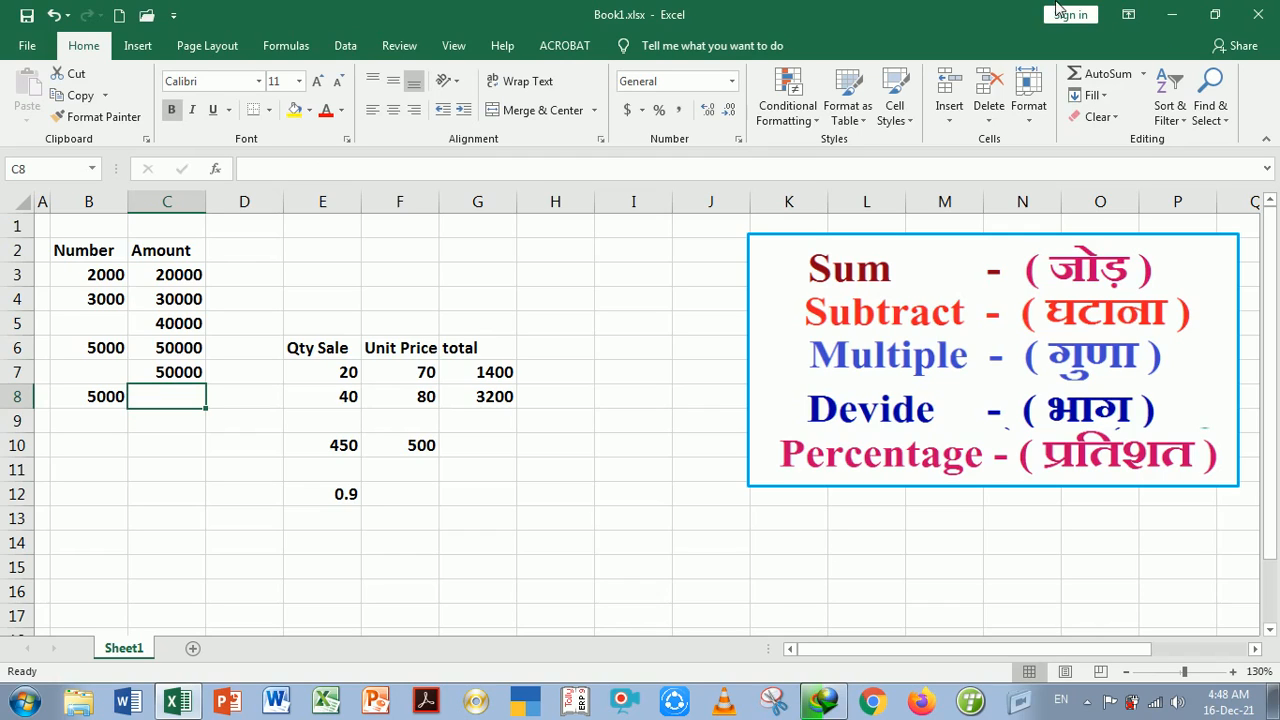
Total the Amount column in cell C8 using AutoSum over the range C3:C7.
click(204, 443)
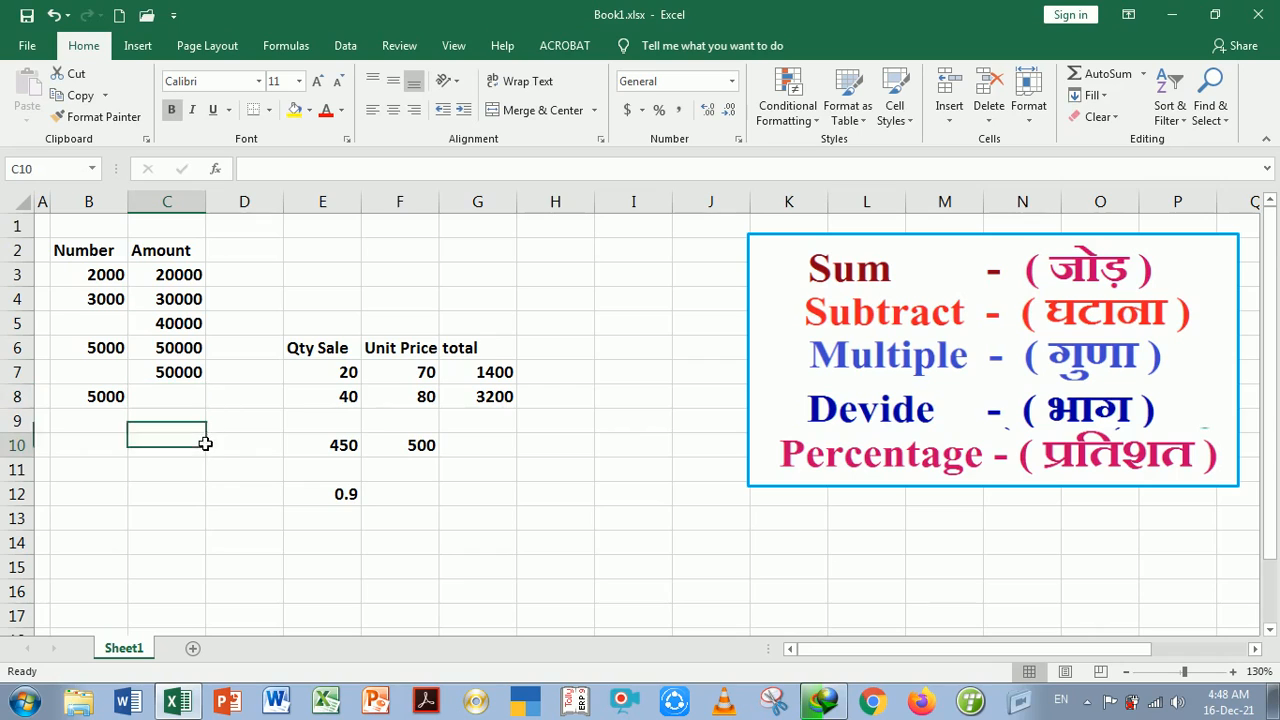
click(192, 397)
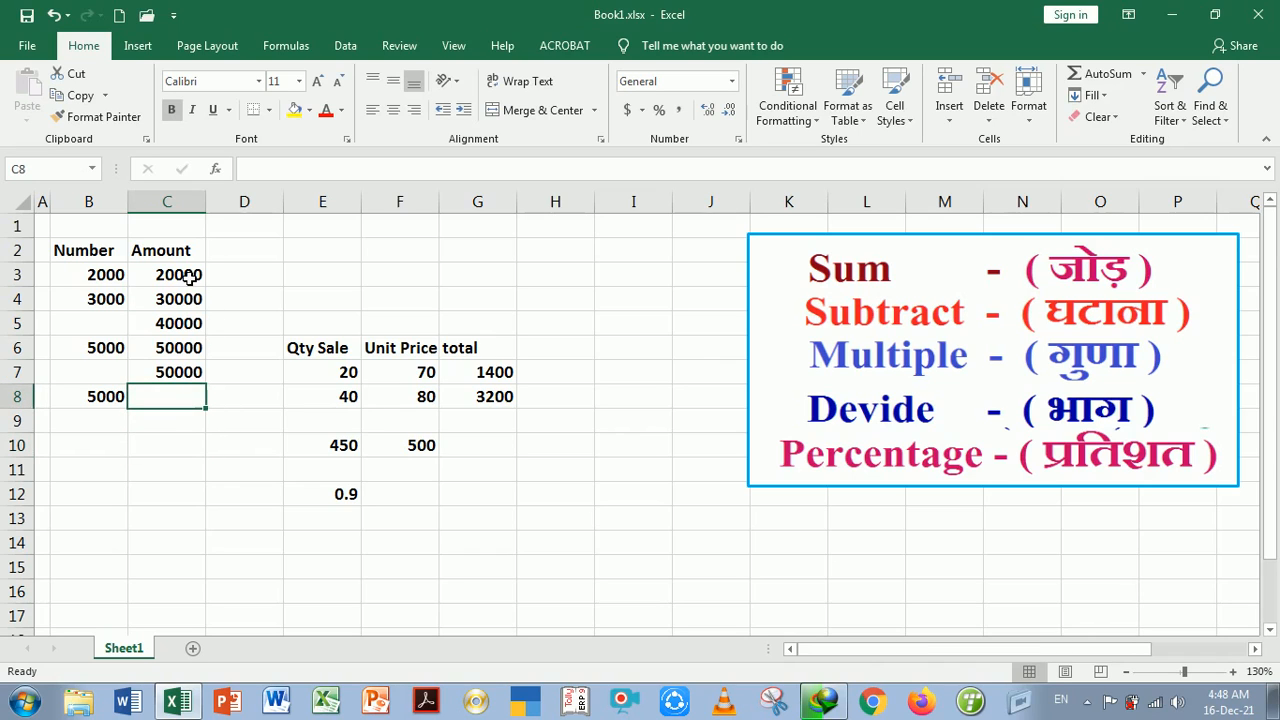
drag(190, 279, 194, 371)
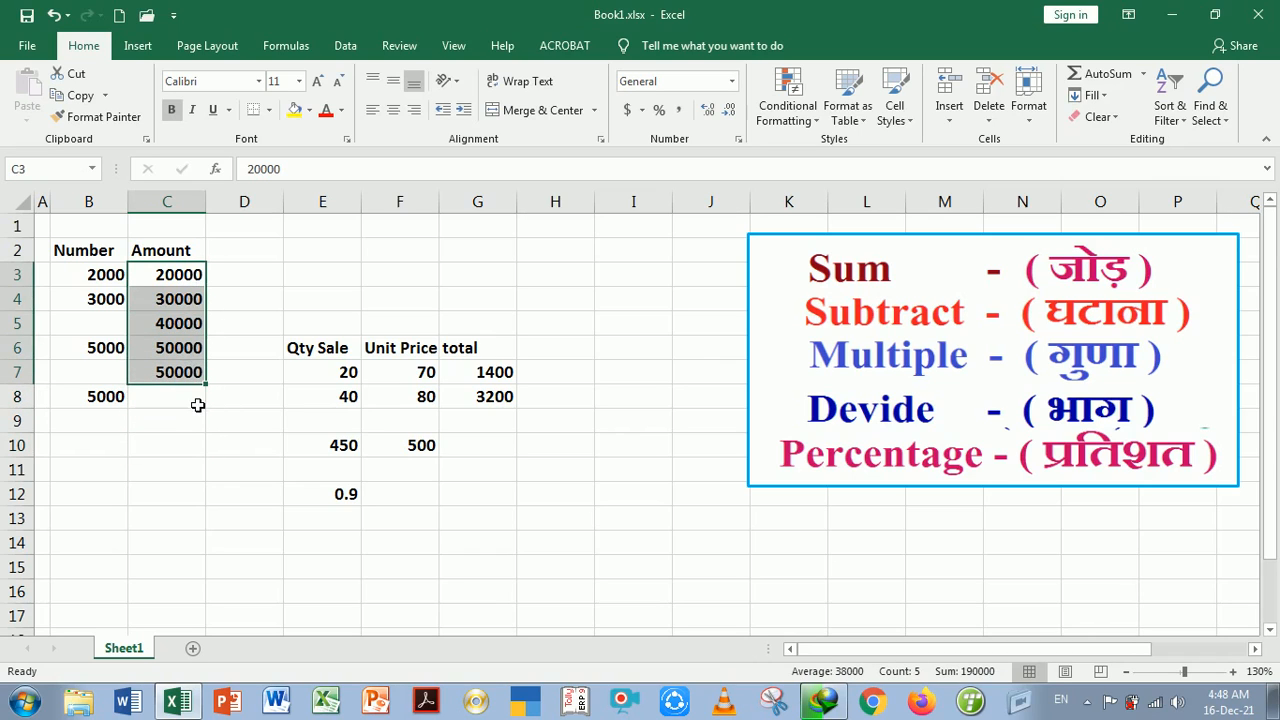
click(197, 400)
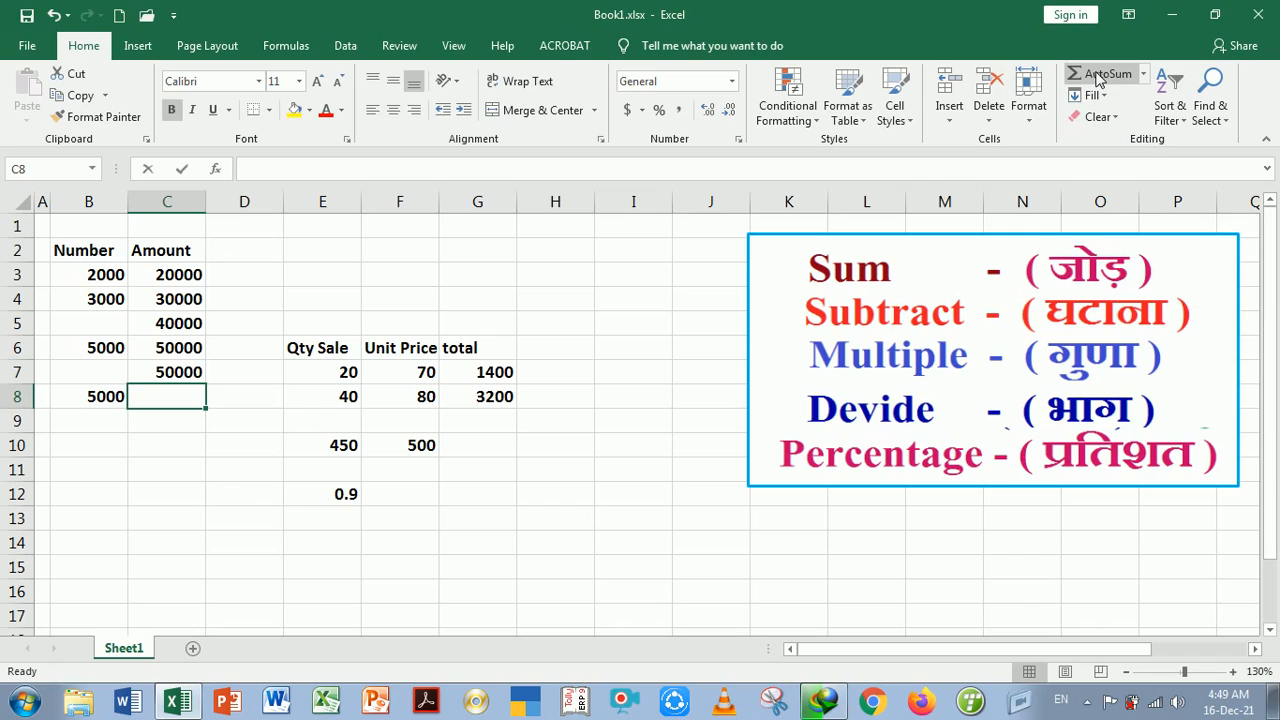
click(1100, 76)
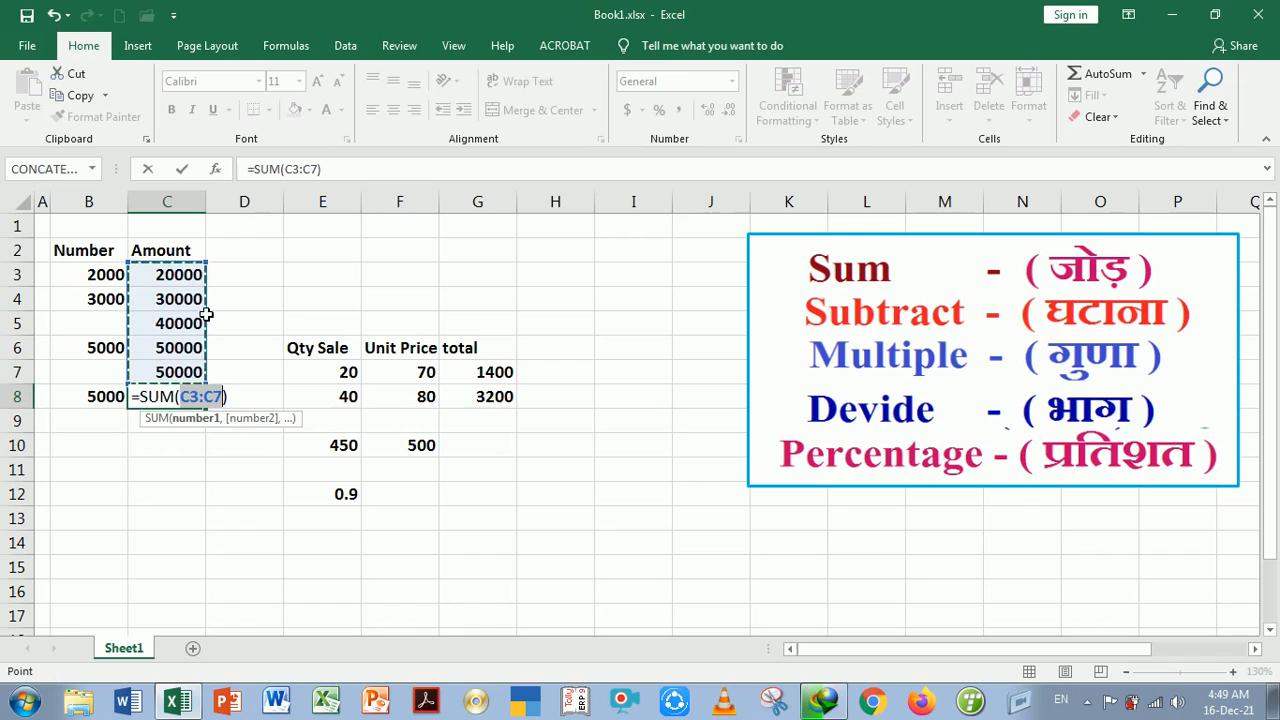
key(Return)
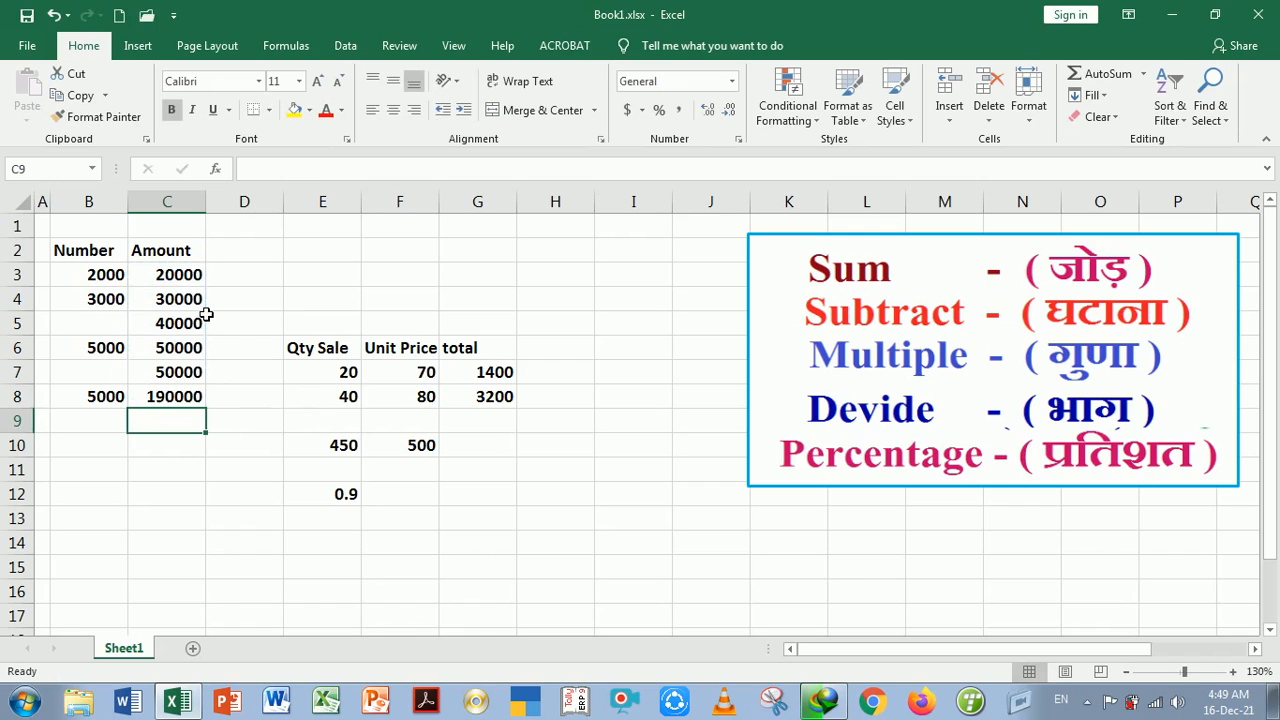
click(198, 398)
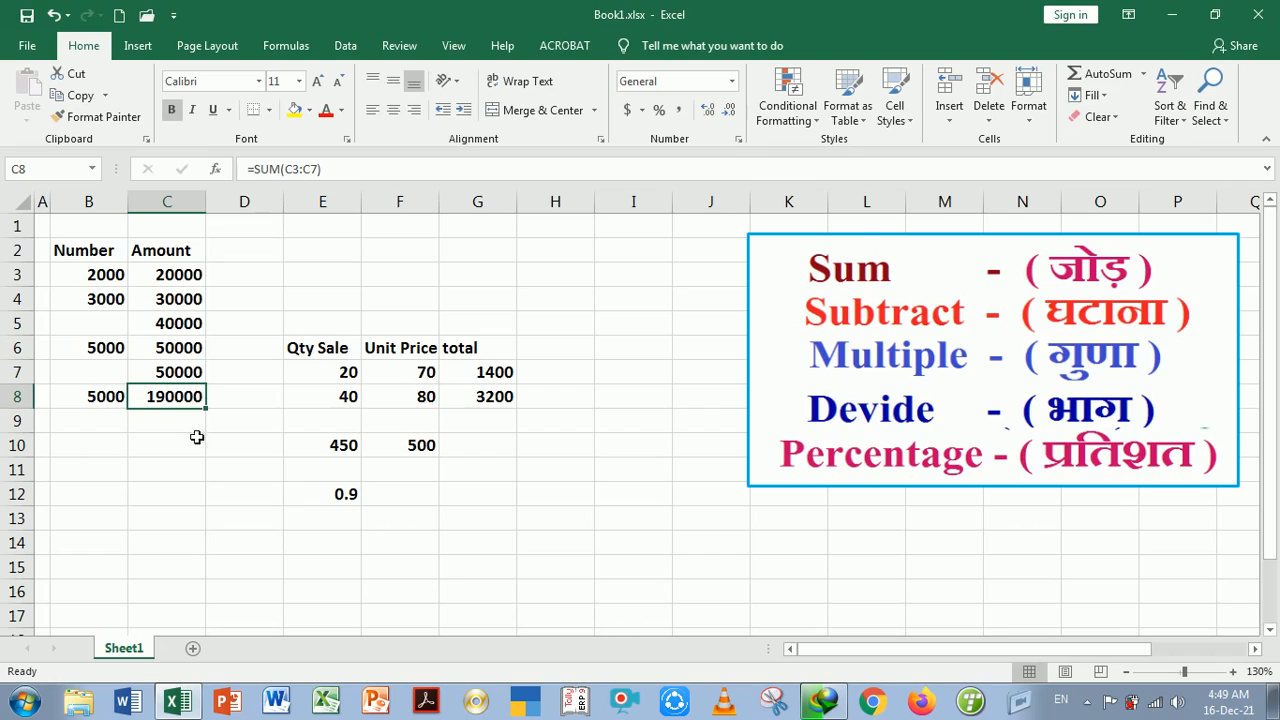
click(197, 440)
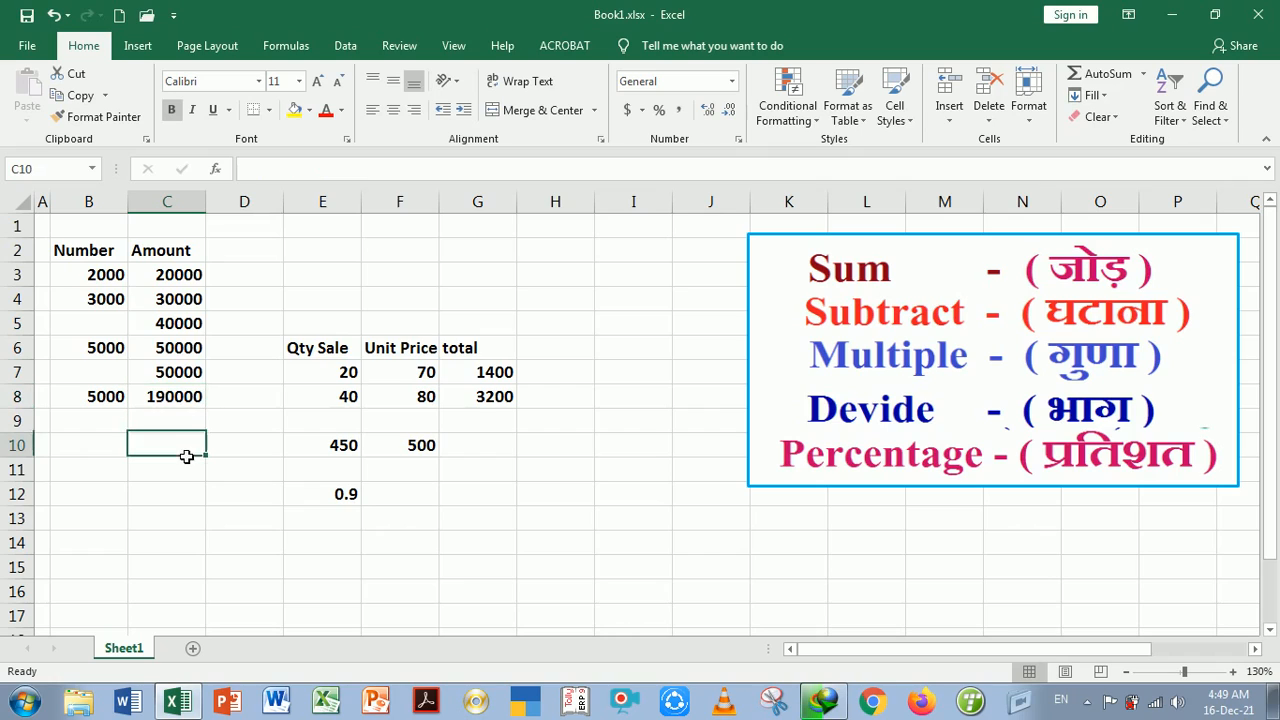
Clear the amount in cell C5 and inspect the sum formula in C8, leaving the formula as it is.
click(185, 330)
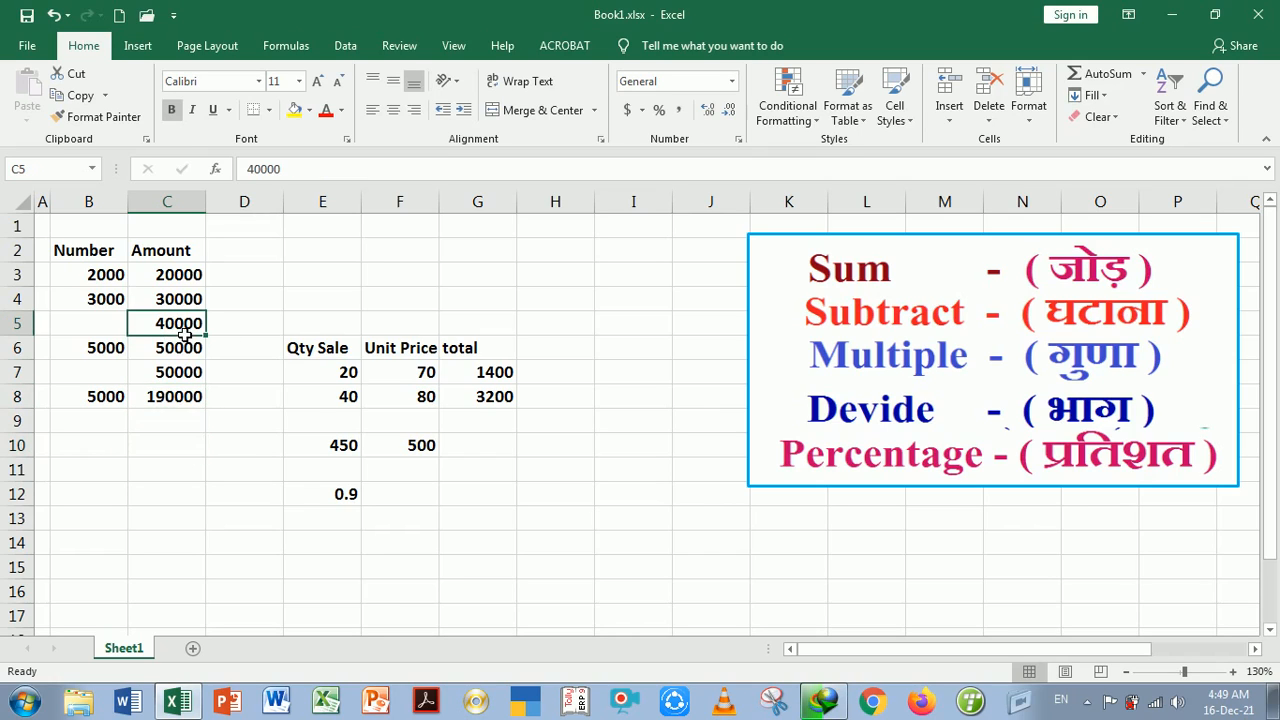
key(Delete)
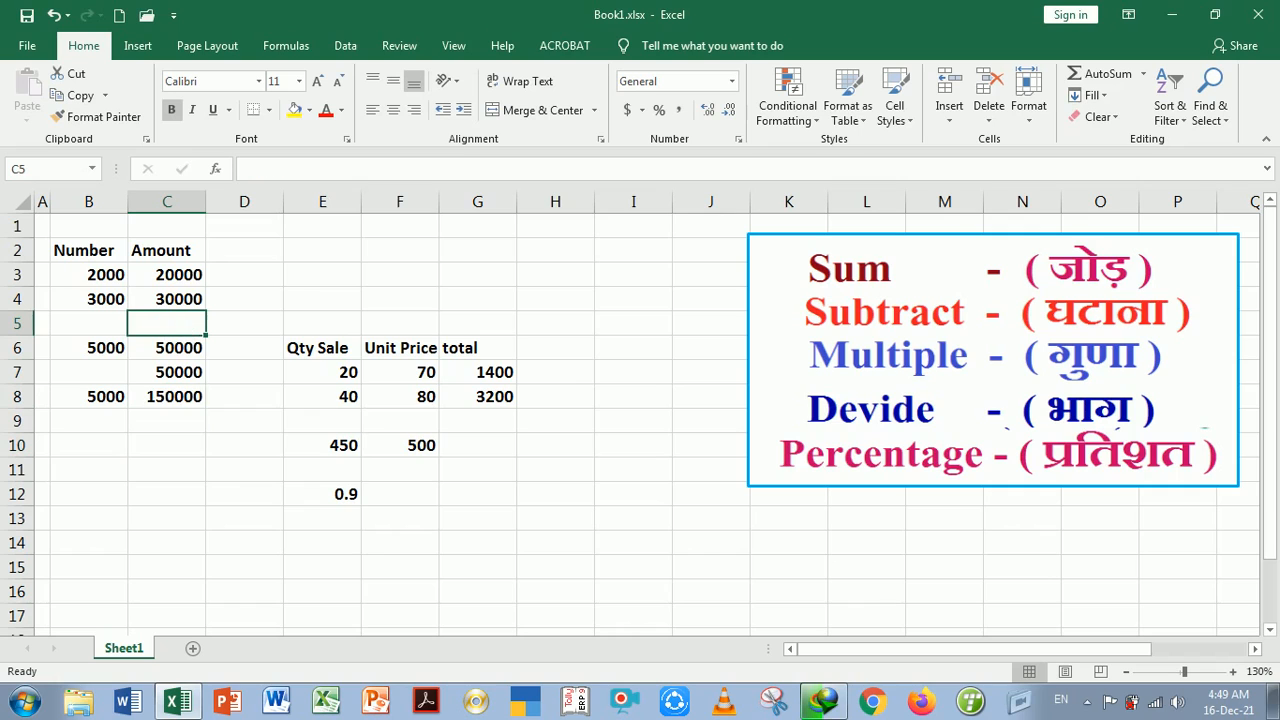
click(194, 428)
double_click(187, 397)
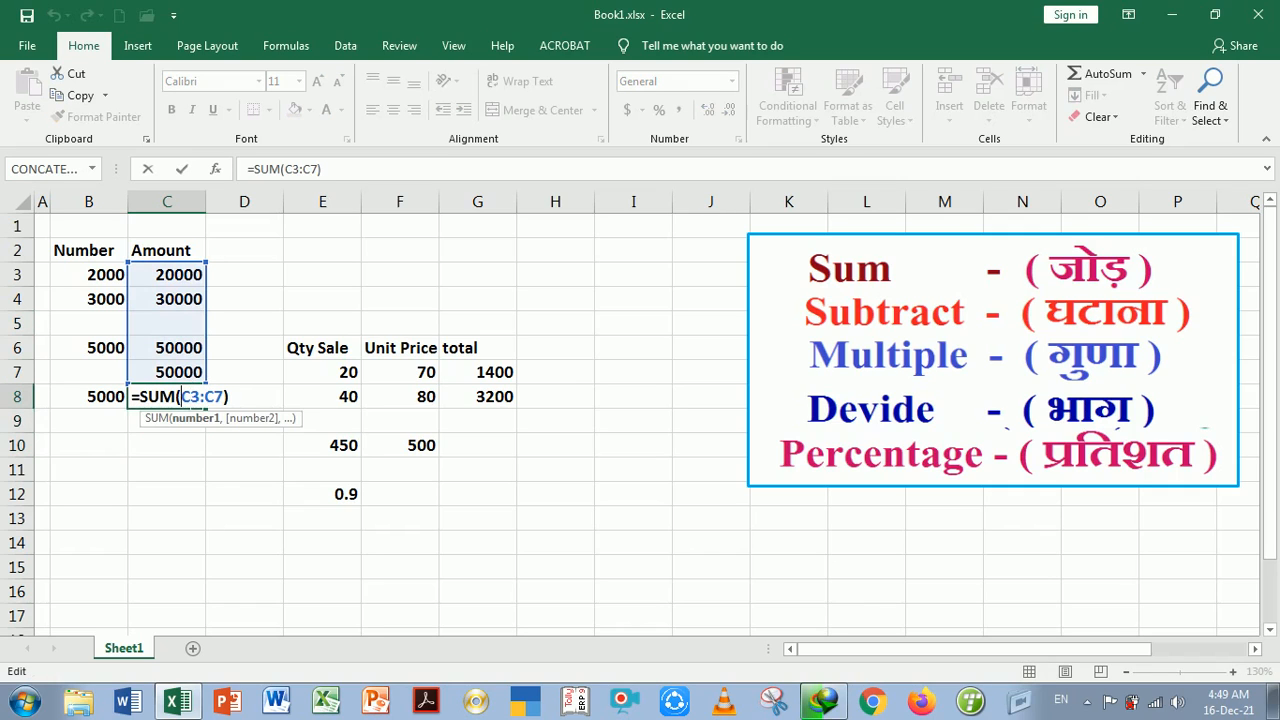
key(Return)
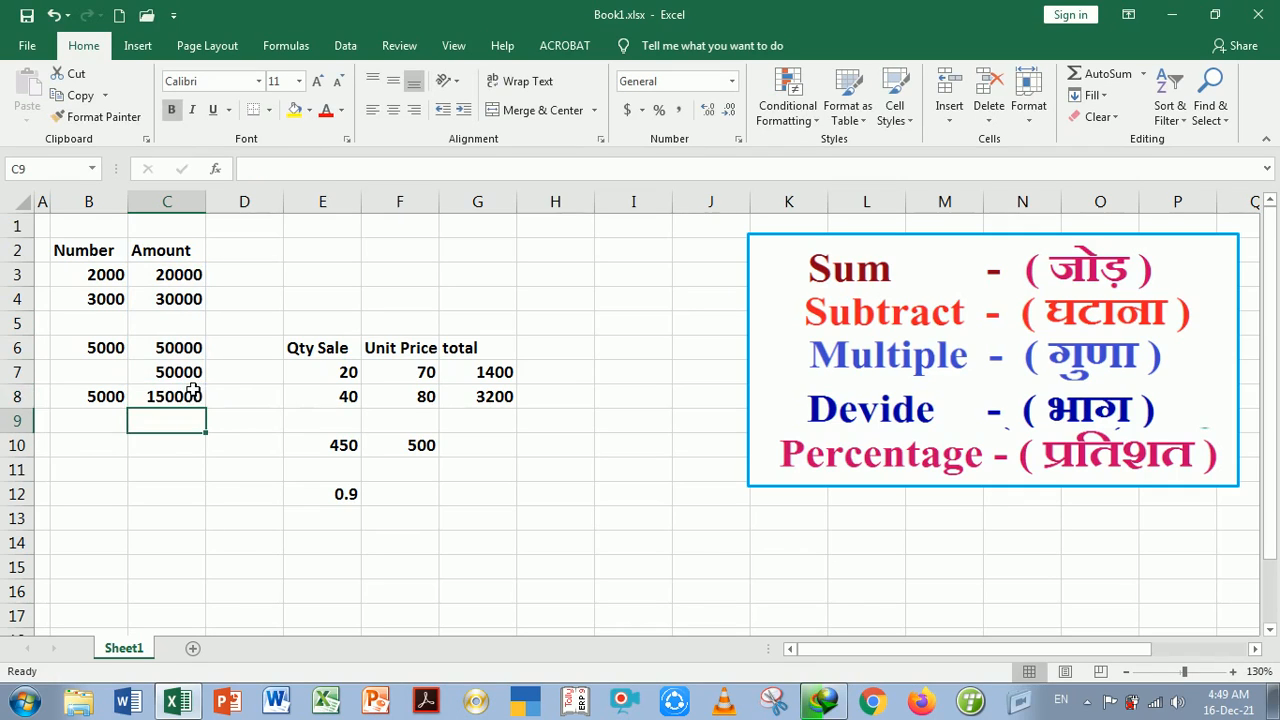
Replace the total in C8 with a new AutoSum, changing its suggested range to C3:C7.
click(187, 399)
key(Delete)
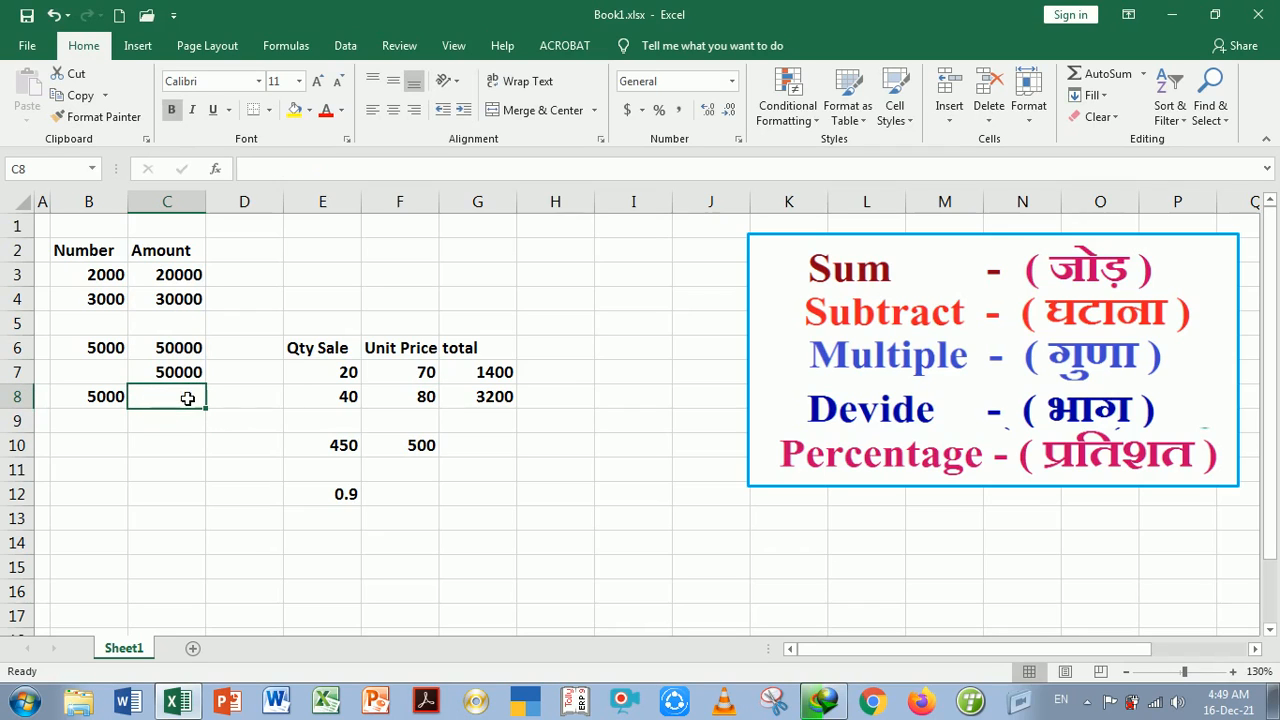
click(1100, 74)
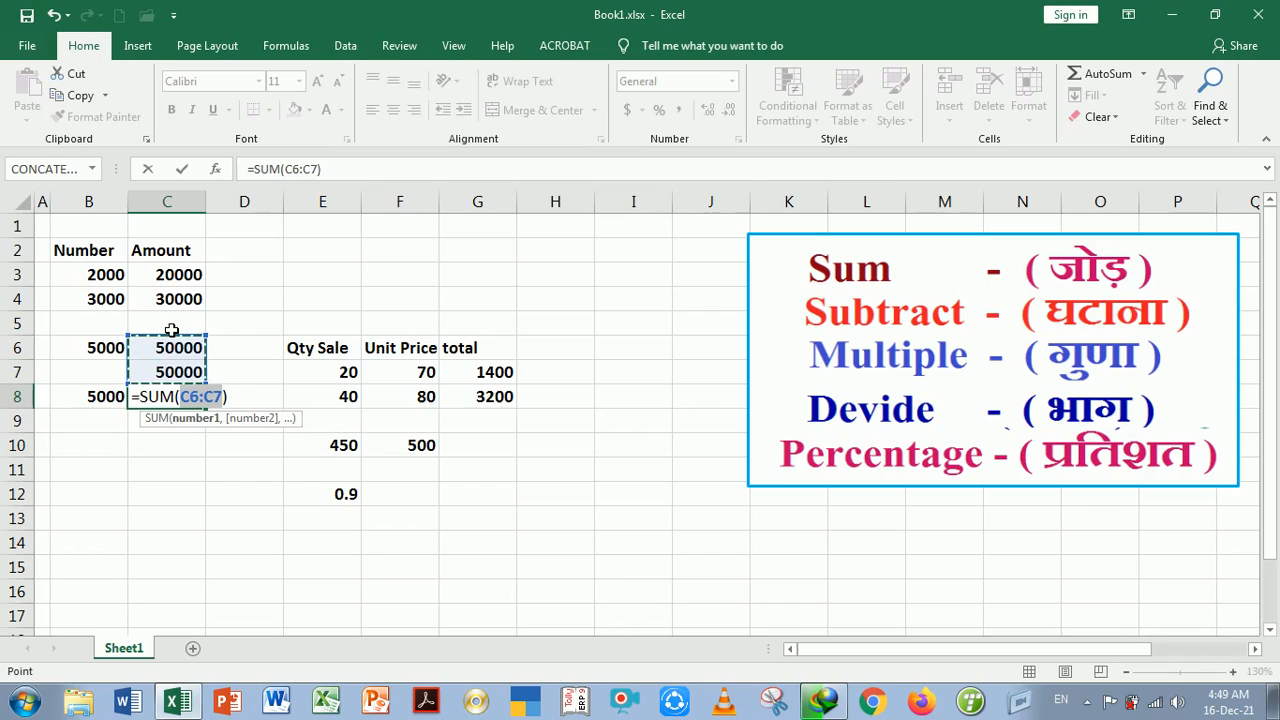
key(BackSpace)
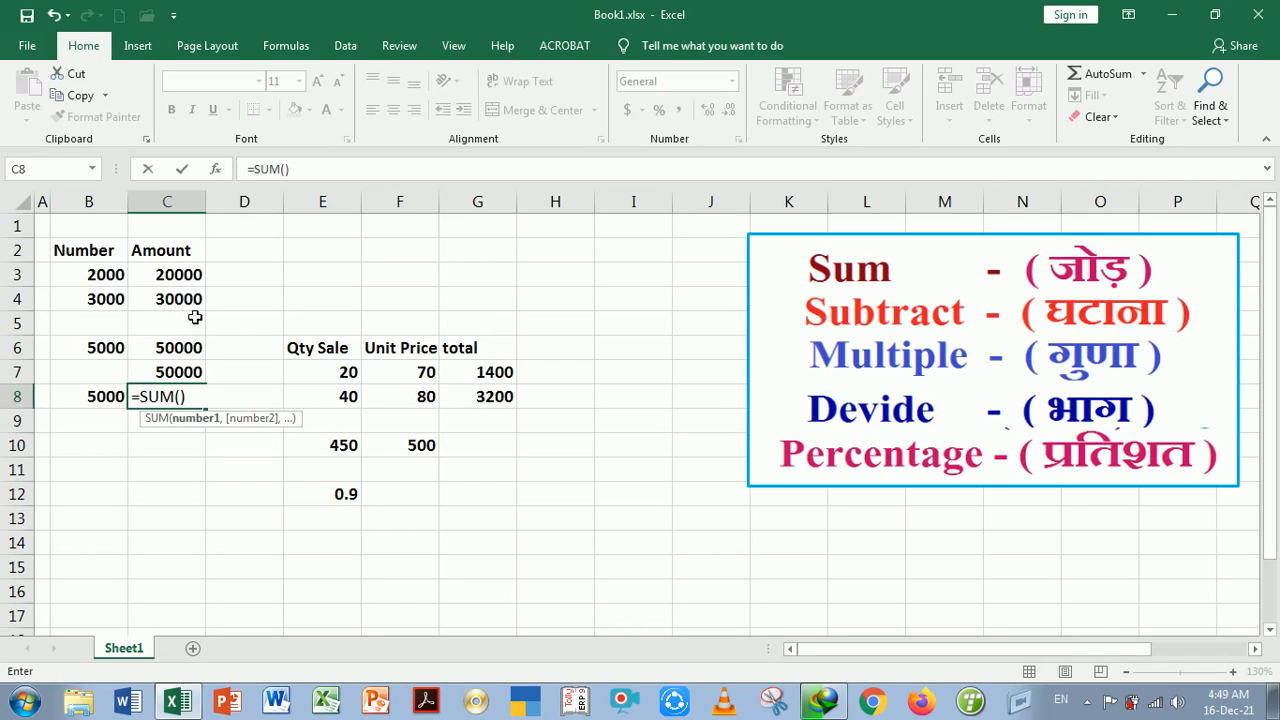
drag(191, 274, 192, 370)
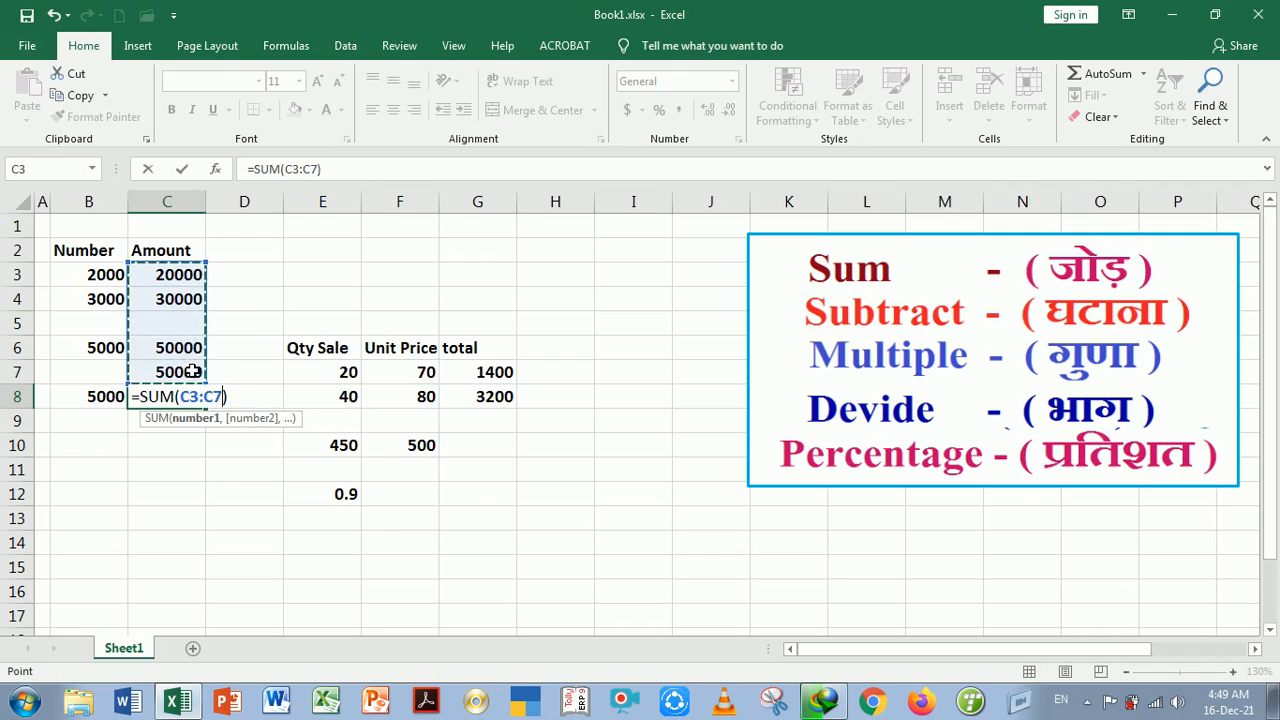
key(Return)
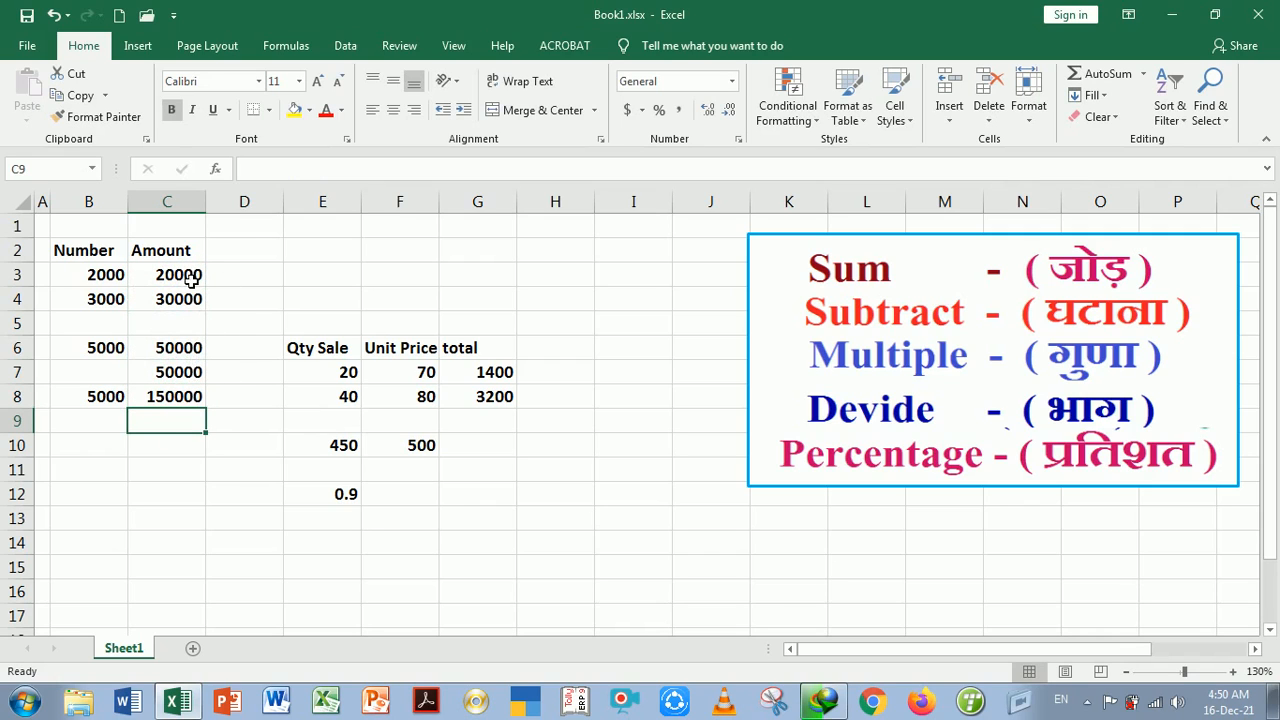
Enter 20000 in cell C5 and check the range used by the sum formula in C8.
click(185, 333)
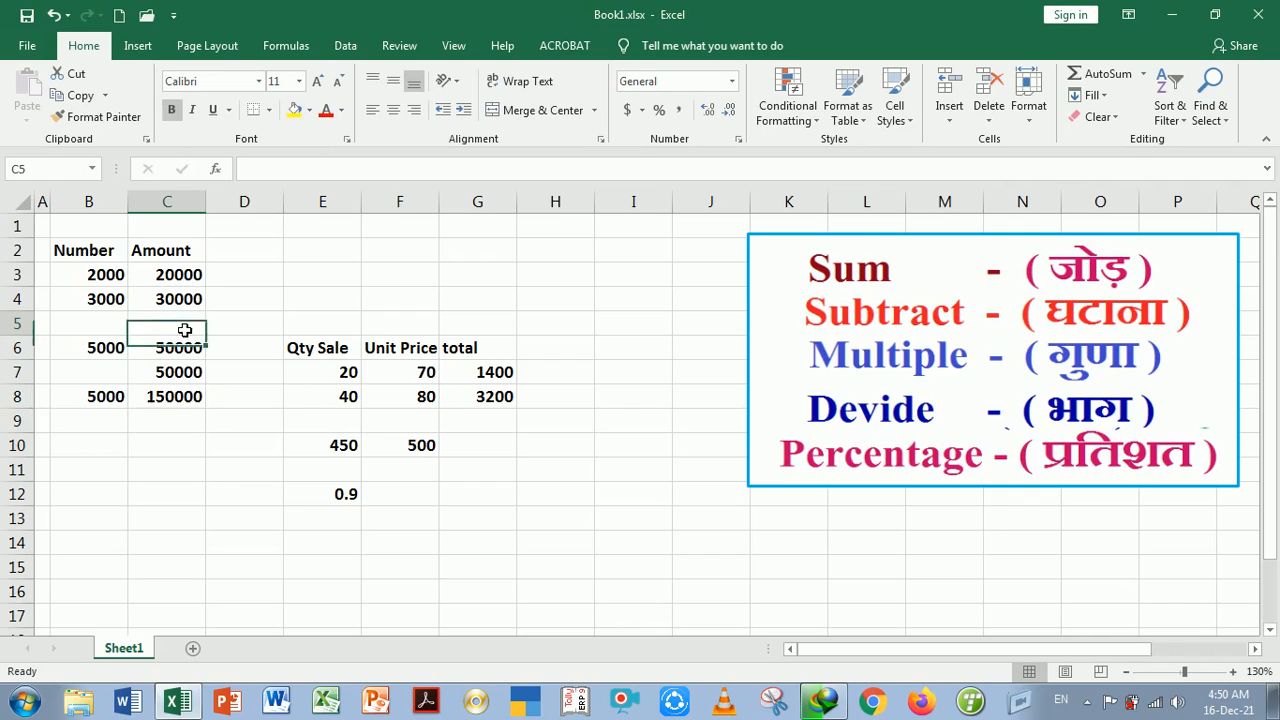
text(2)
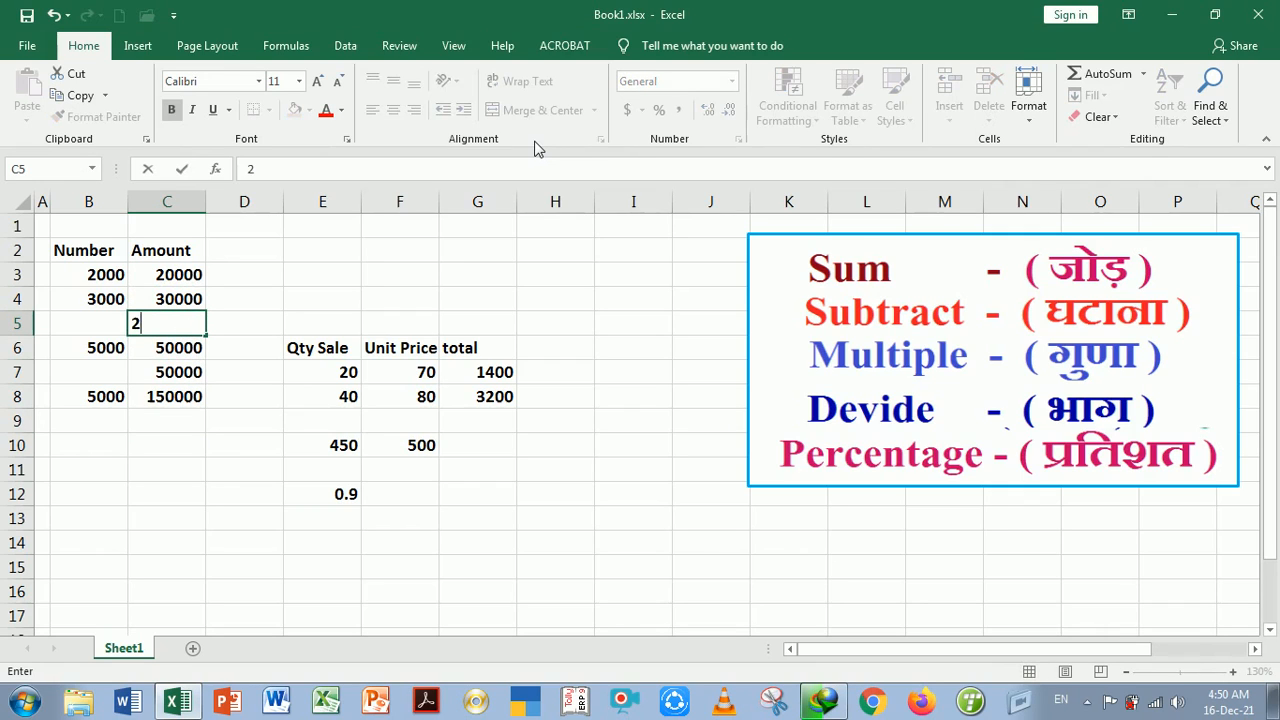
text(0000)
key(Return)
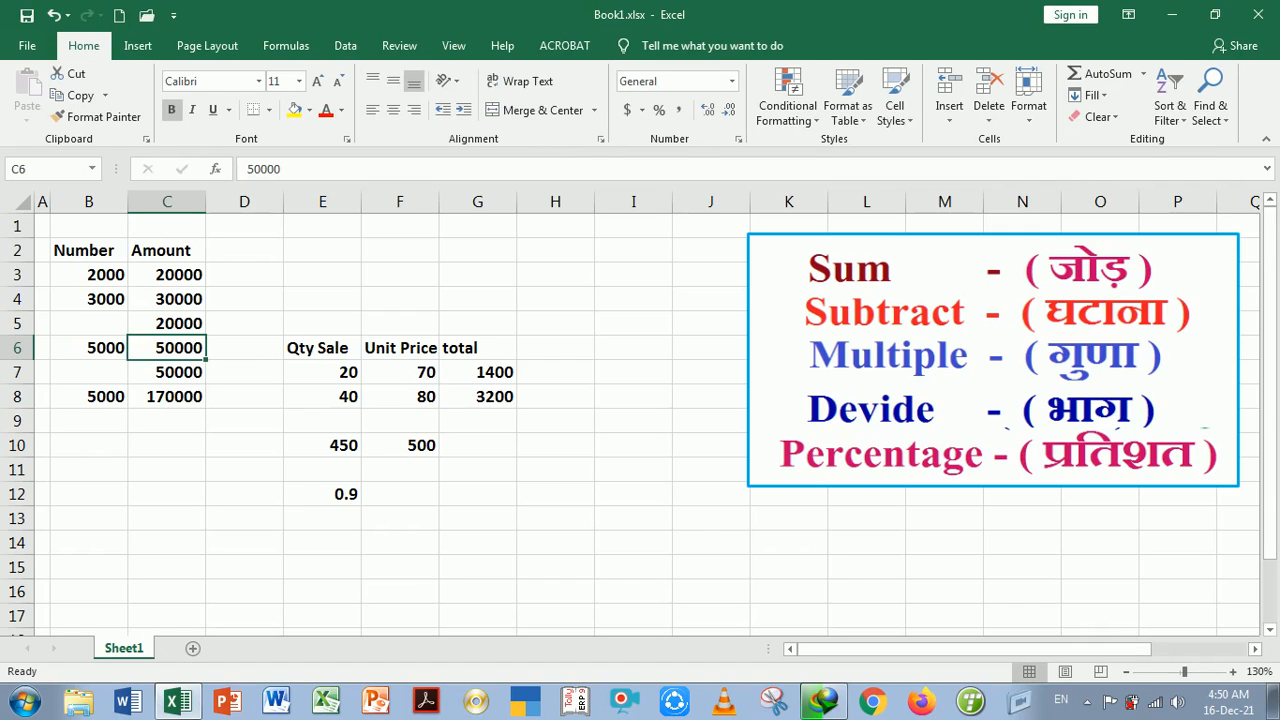
click(198, 405)
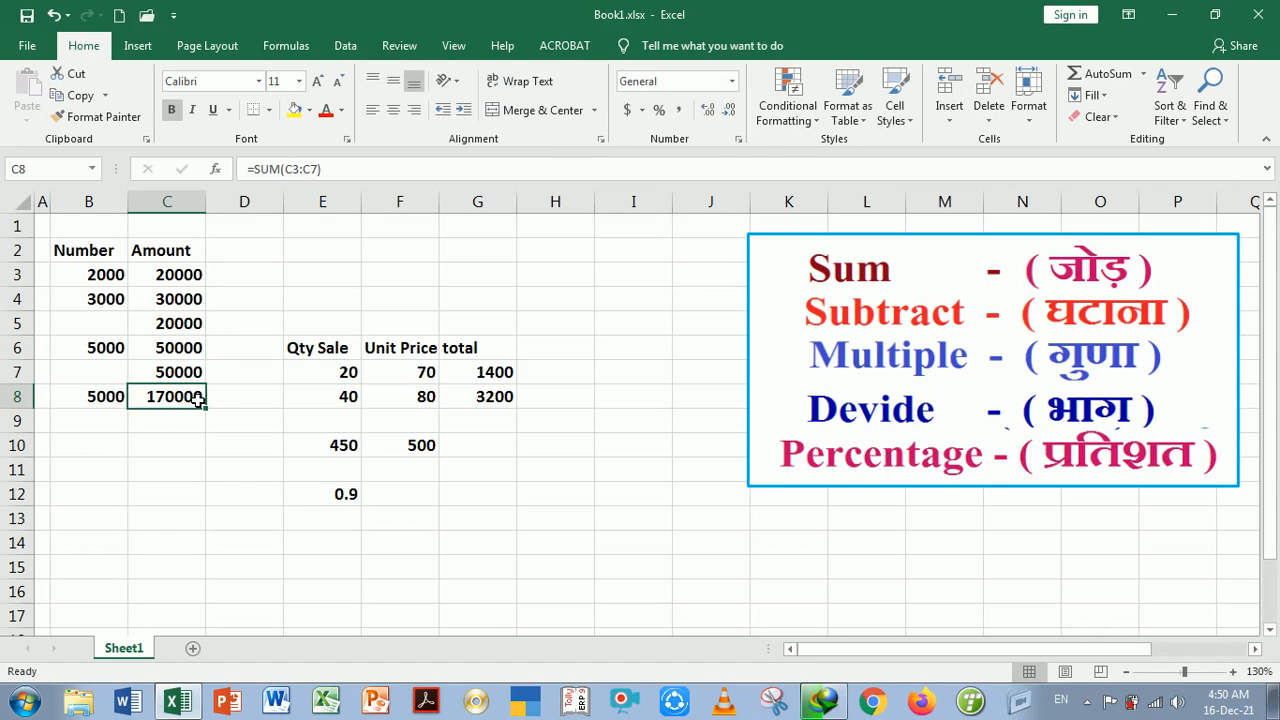
double_click(195, 401)
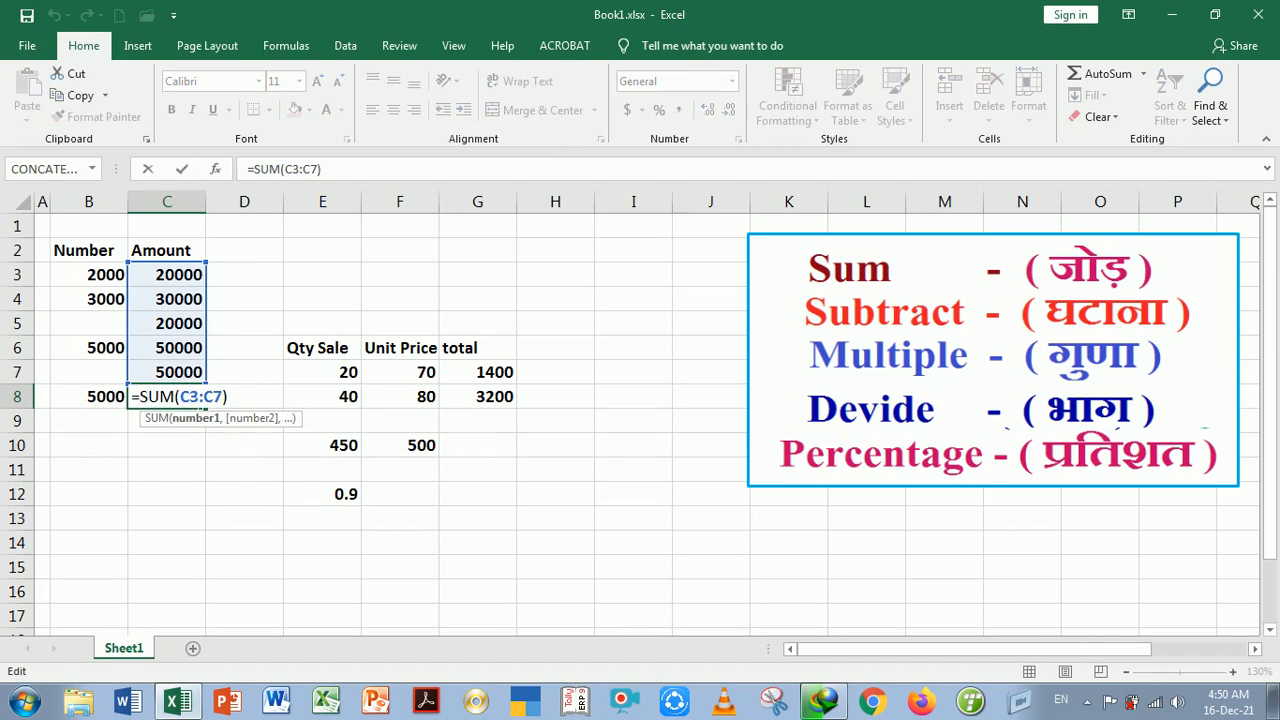
key(Return)
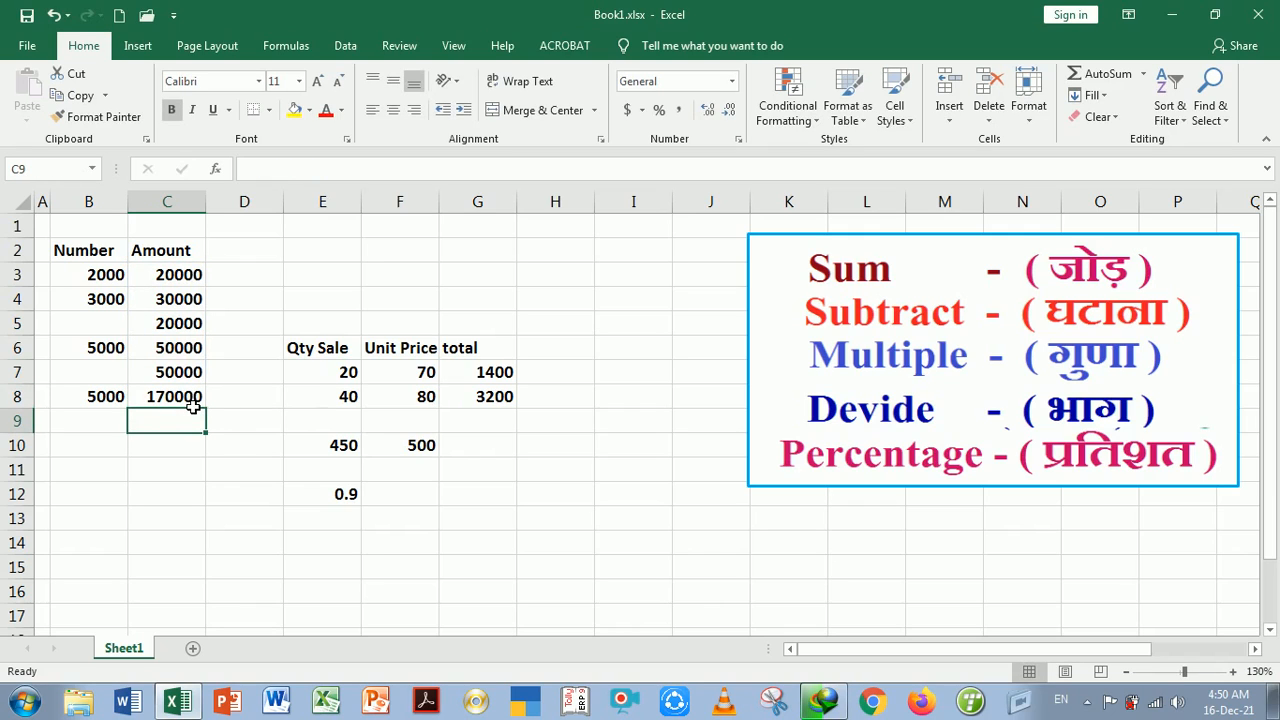
click(193, 403)
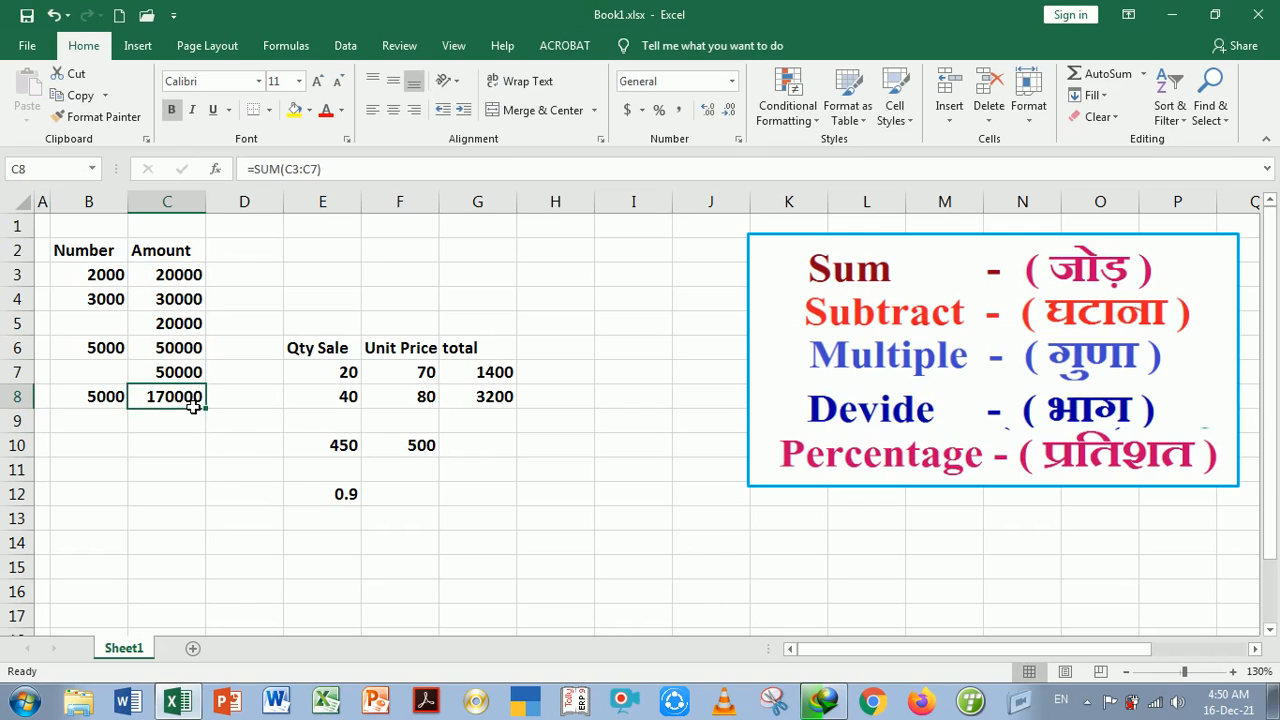
Examine the quick sum of the selected Amount values C3:C7, and review the example block B3:C8.
click(198, 490)
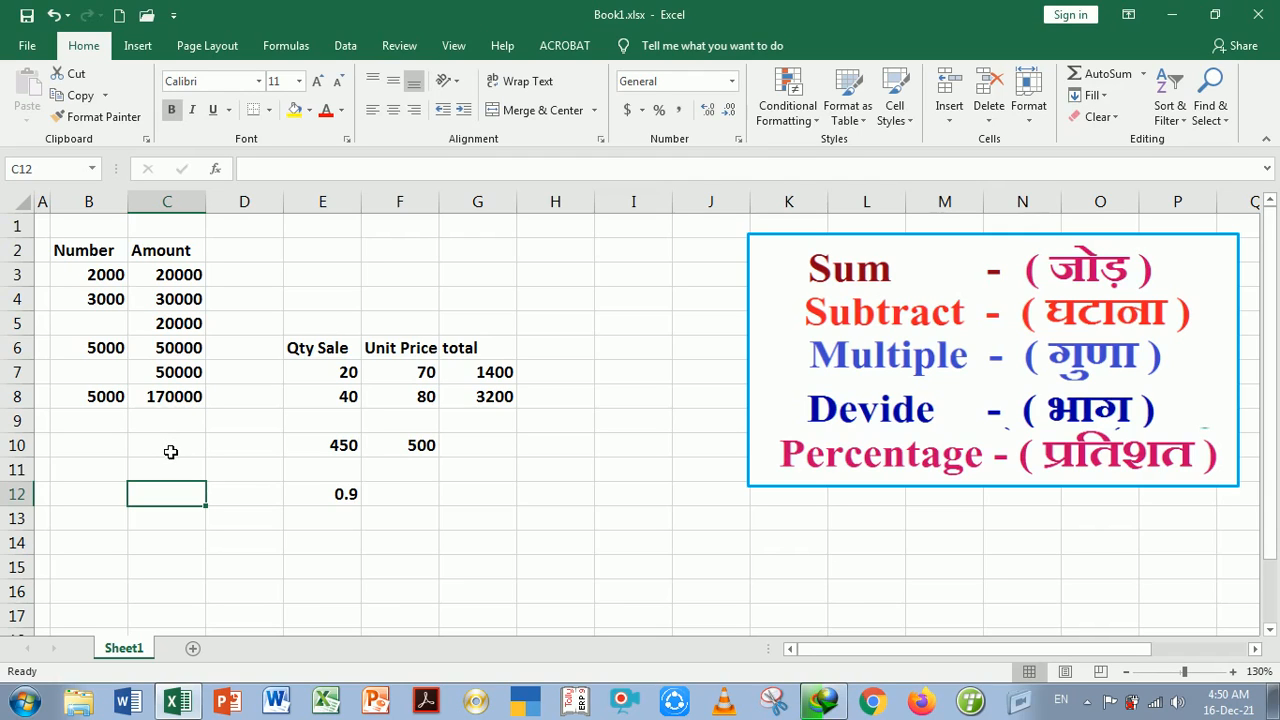
click(352, 576)
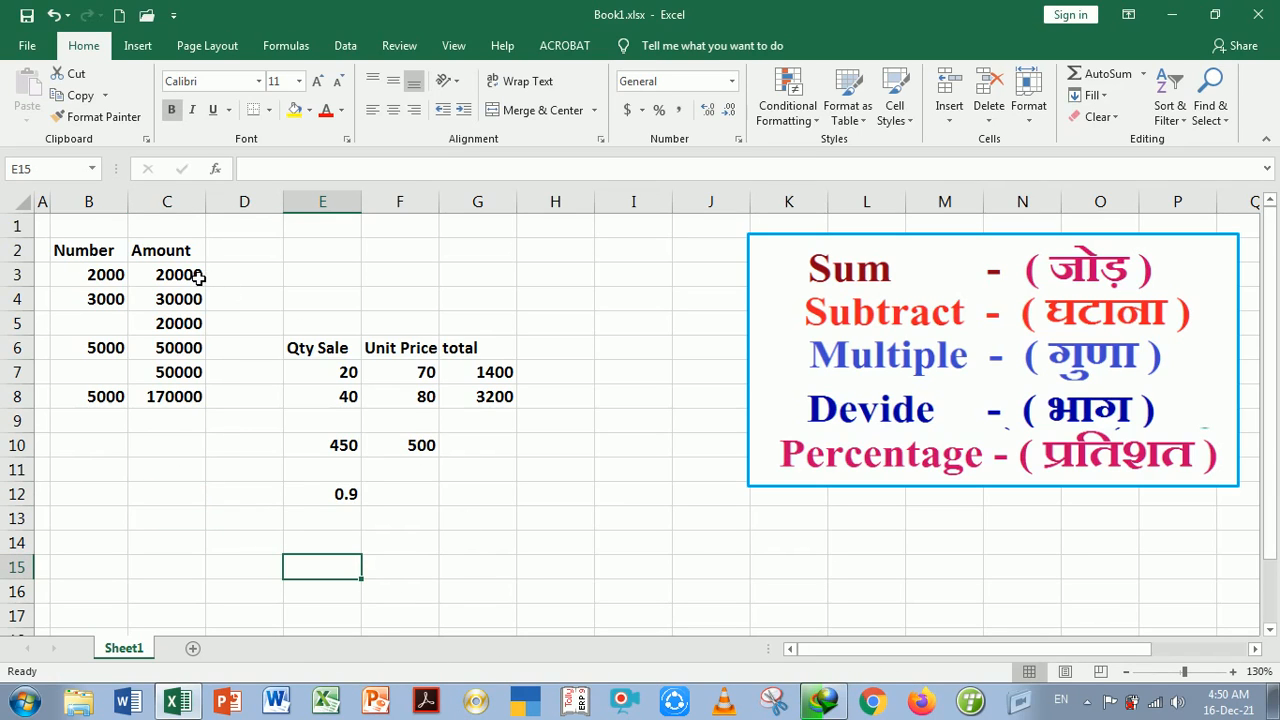
drag(198, 277, 192, 372)
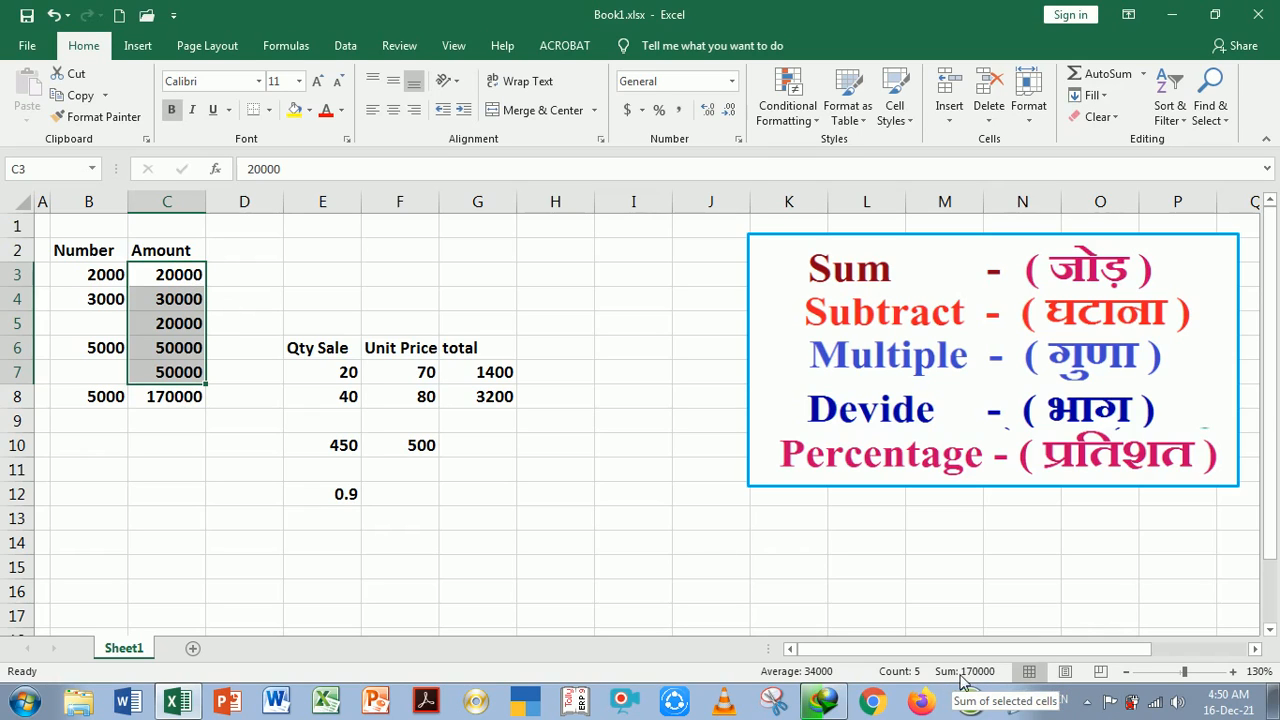
click(474, 535)
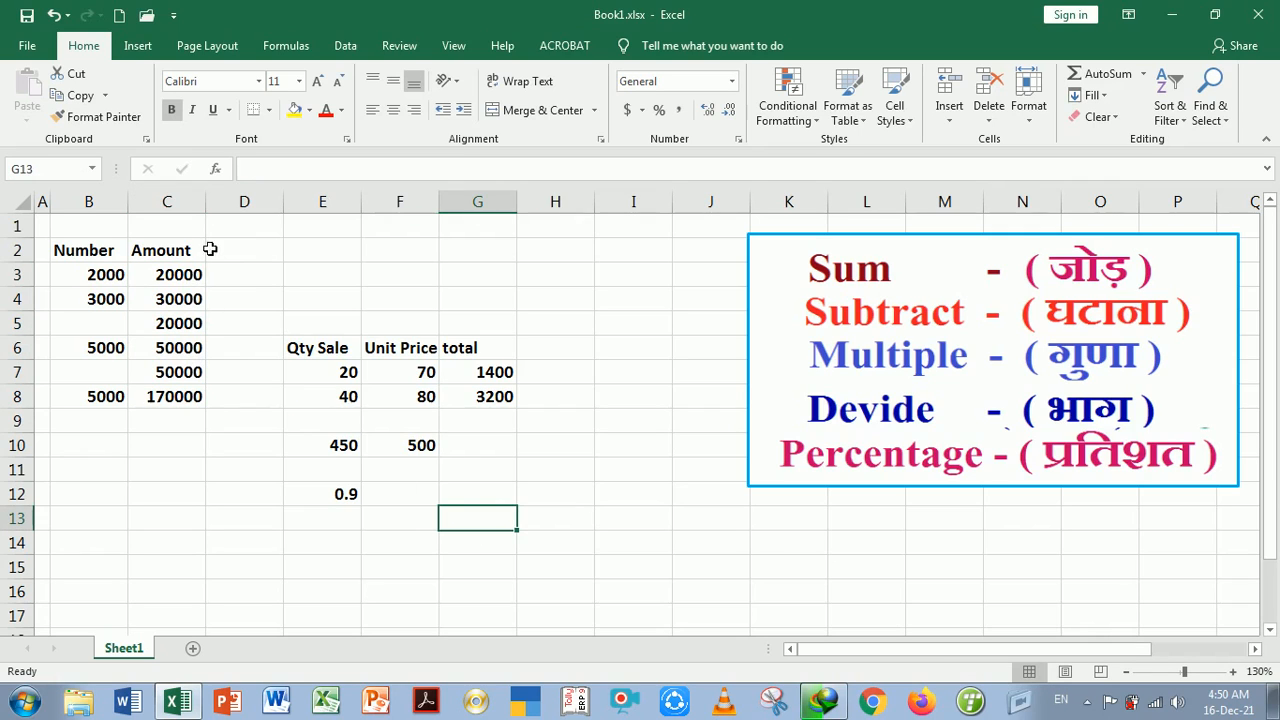
drag(198, 278, 206, 366)
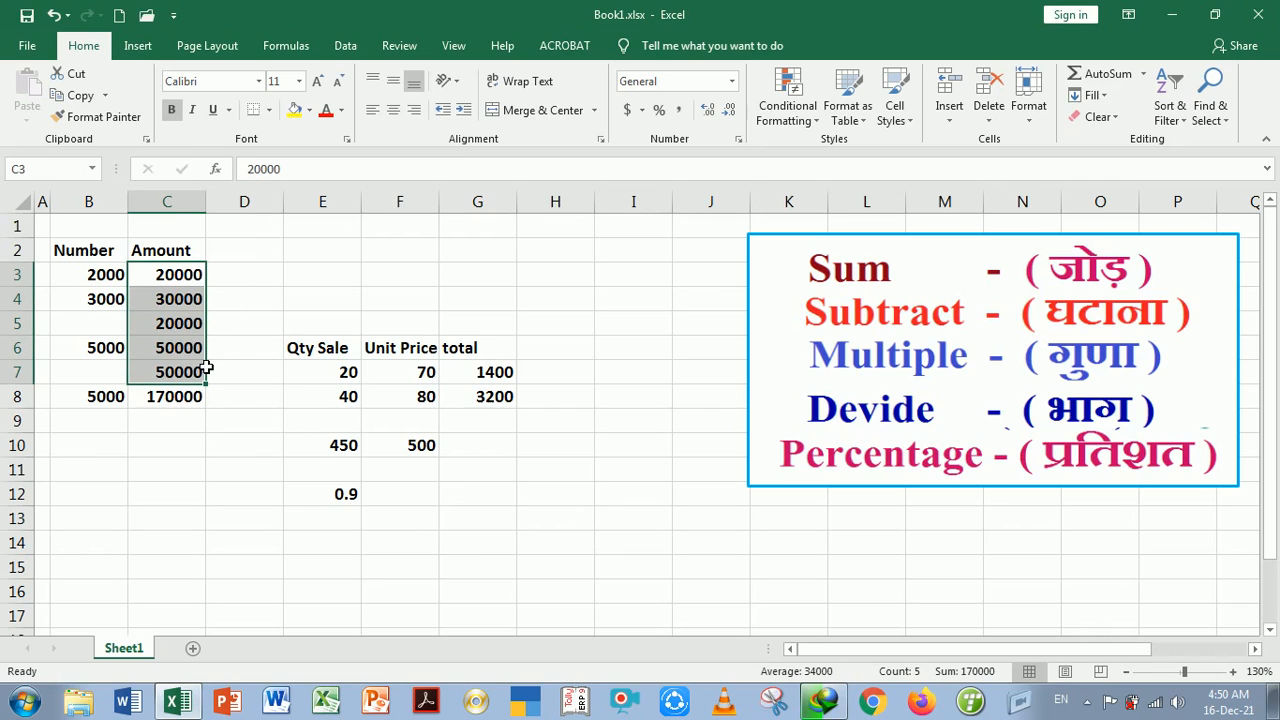
click(650, 576)
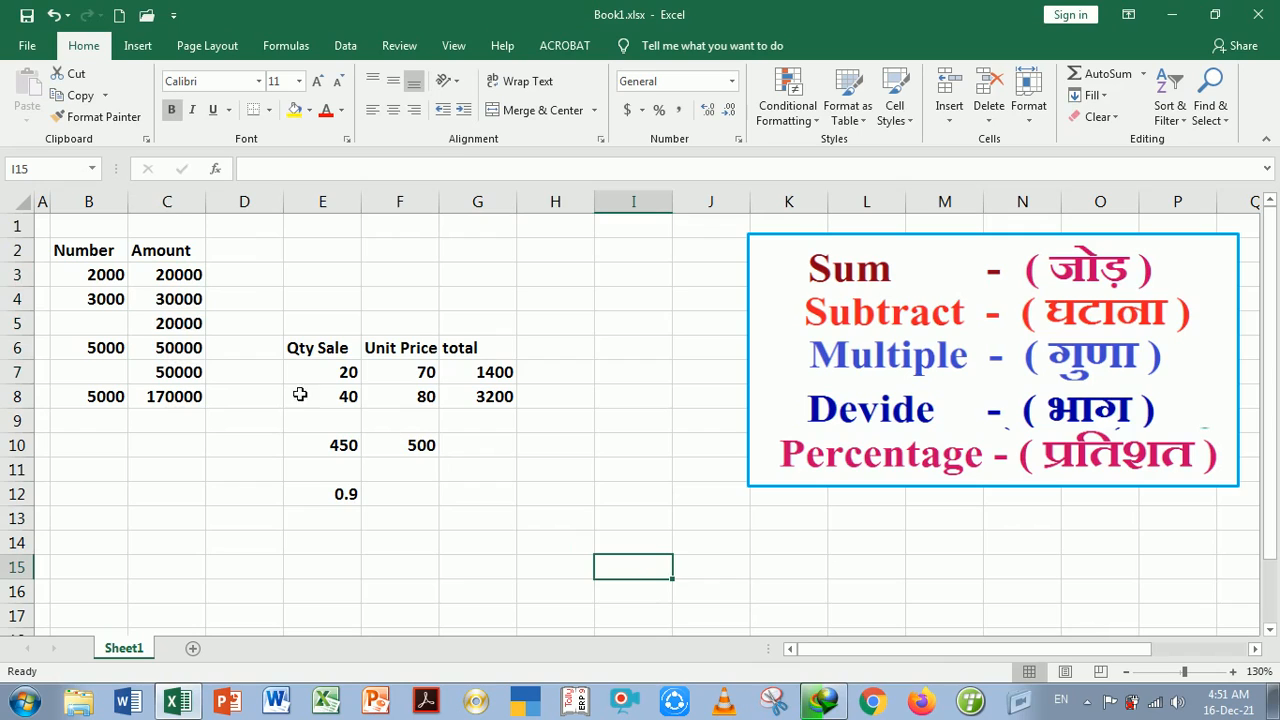
drag(105, 280, 161, 398)
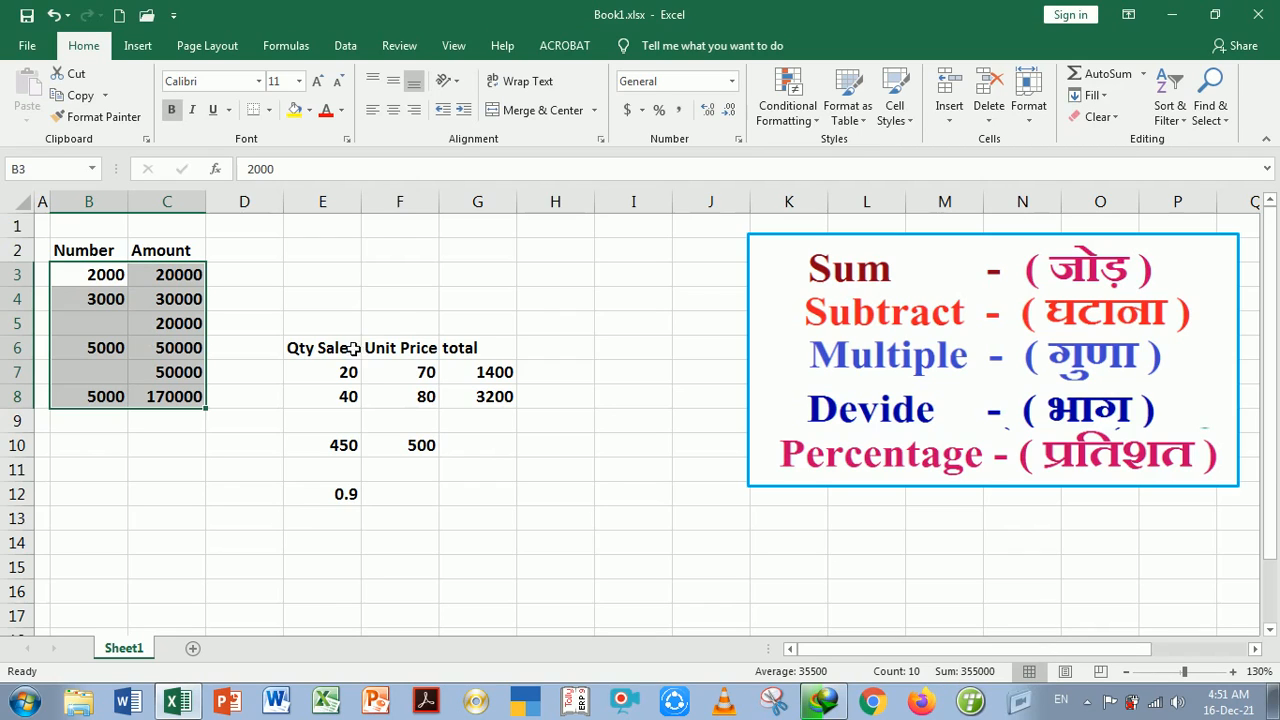
click(261, 509)
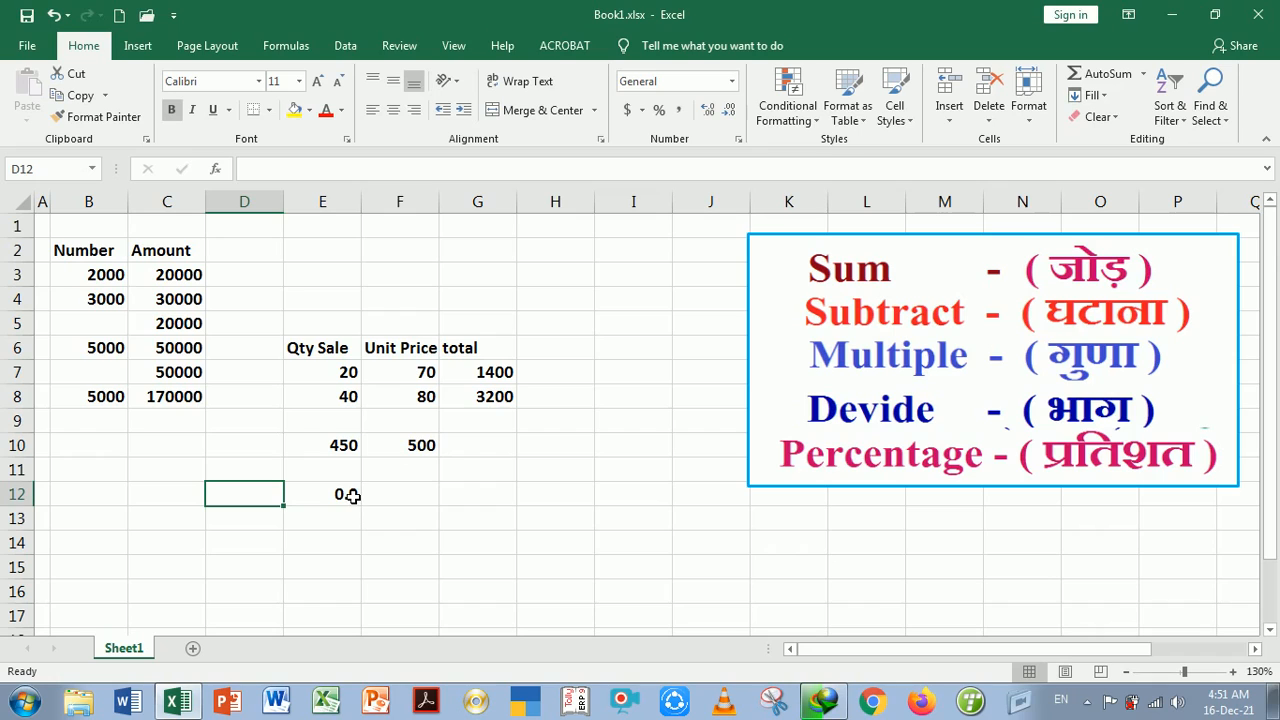
Enter the label "stock" in cell F13 below the existing examples.
click(388, 528)
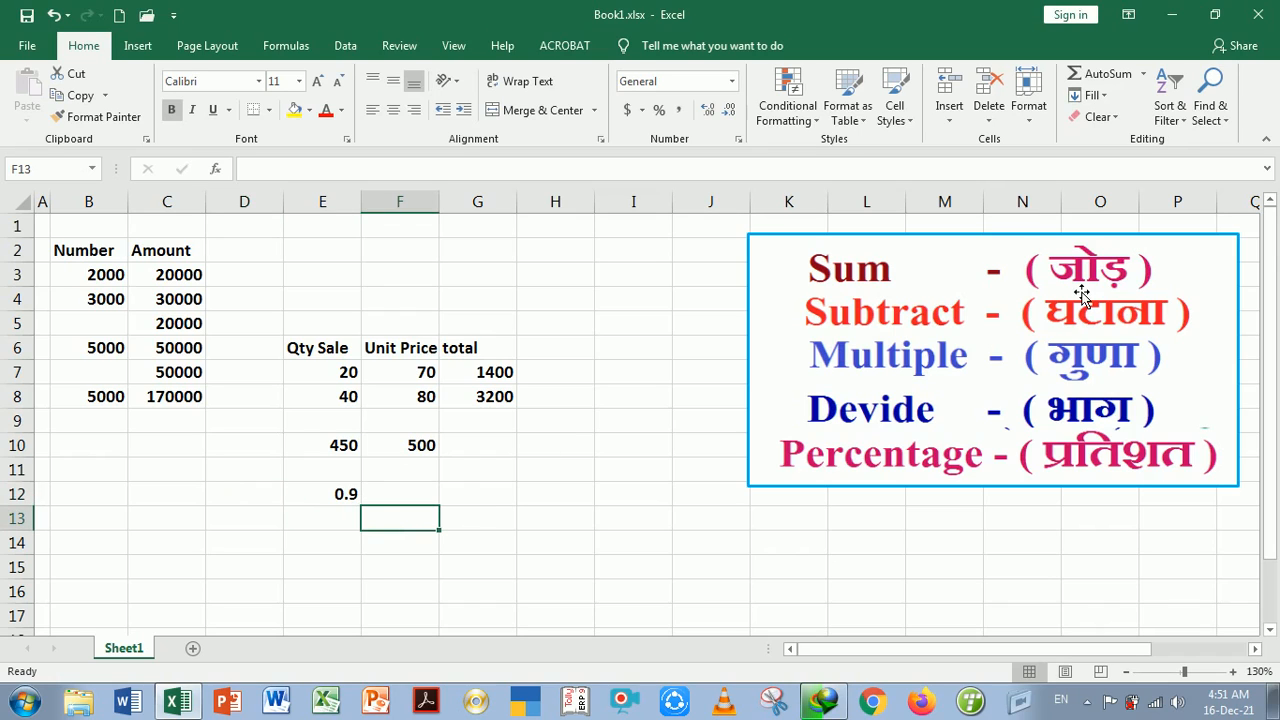
text(stock)
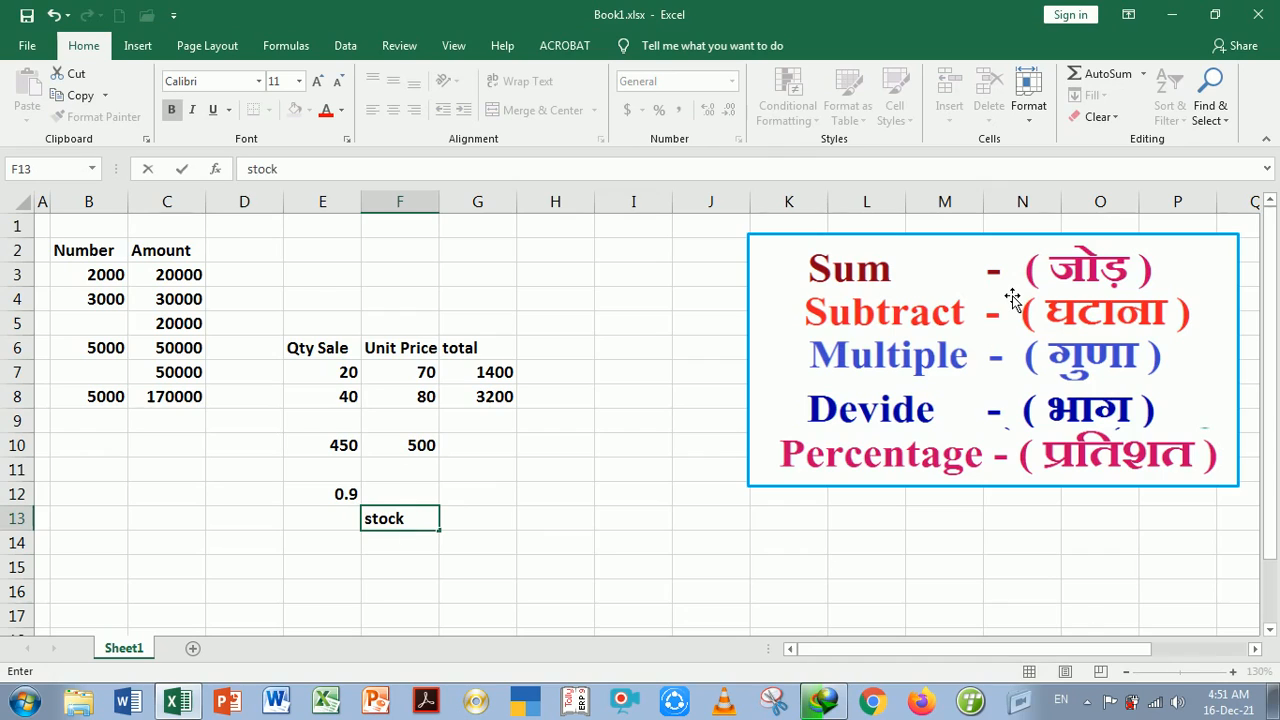
key(Tab)
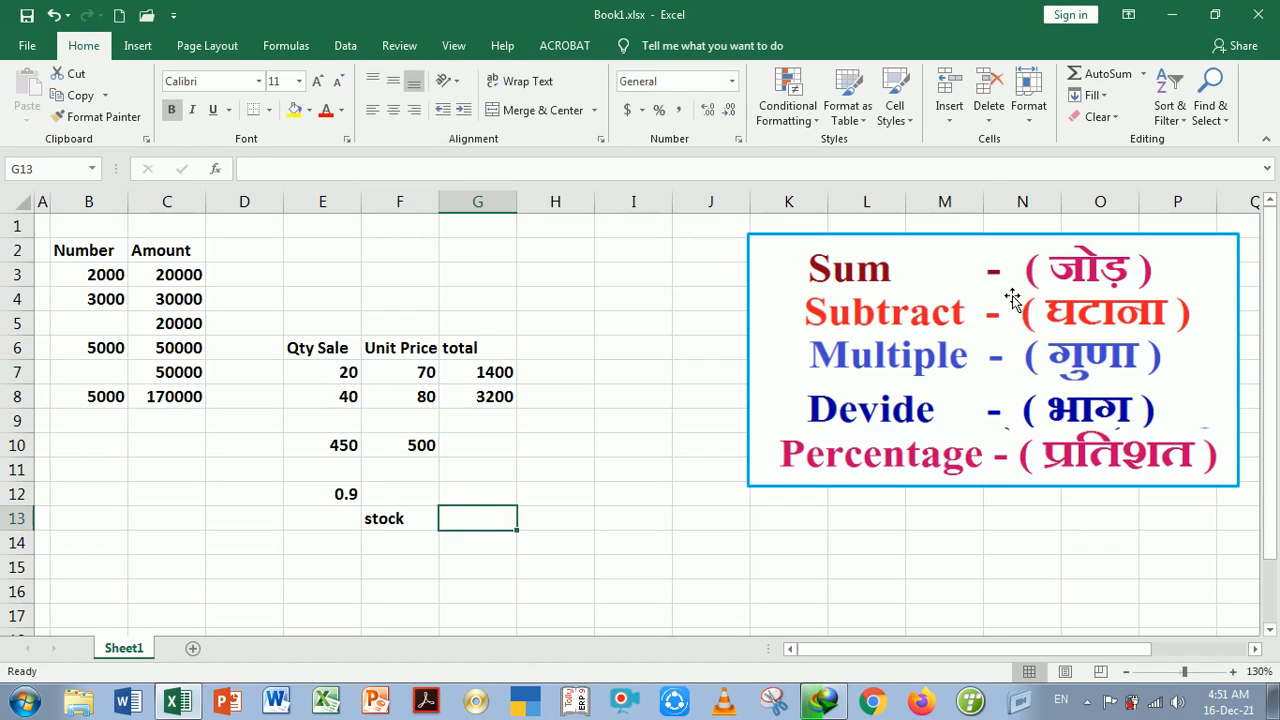
Enter the label "sale unit" in cell G13 beside the stock label.
text(sla)
key(BackSpace)
key(BackSpace)
text(al)
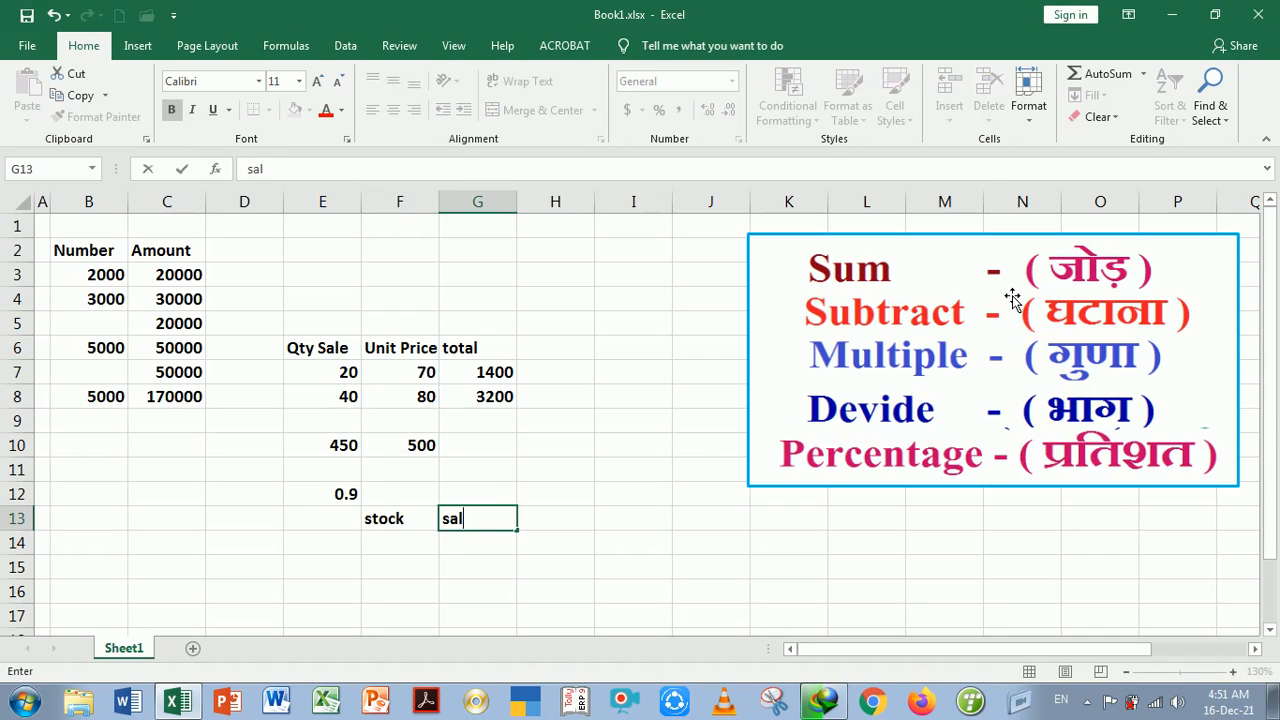
text(e unit)
key(Return)
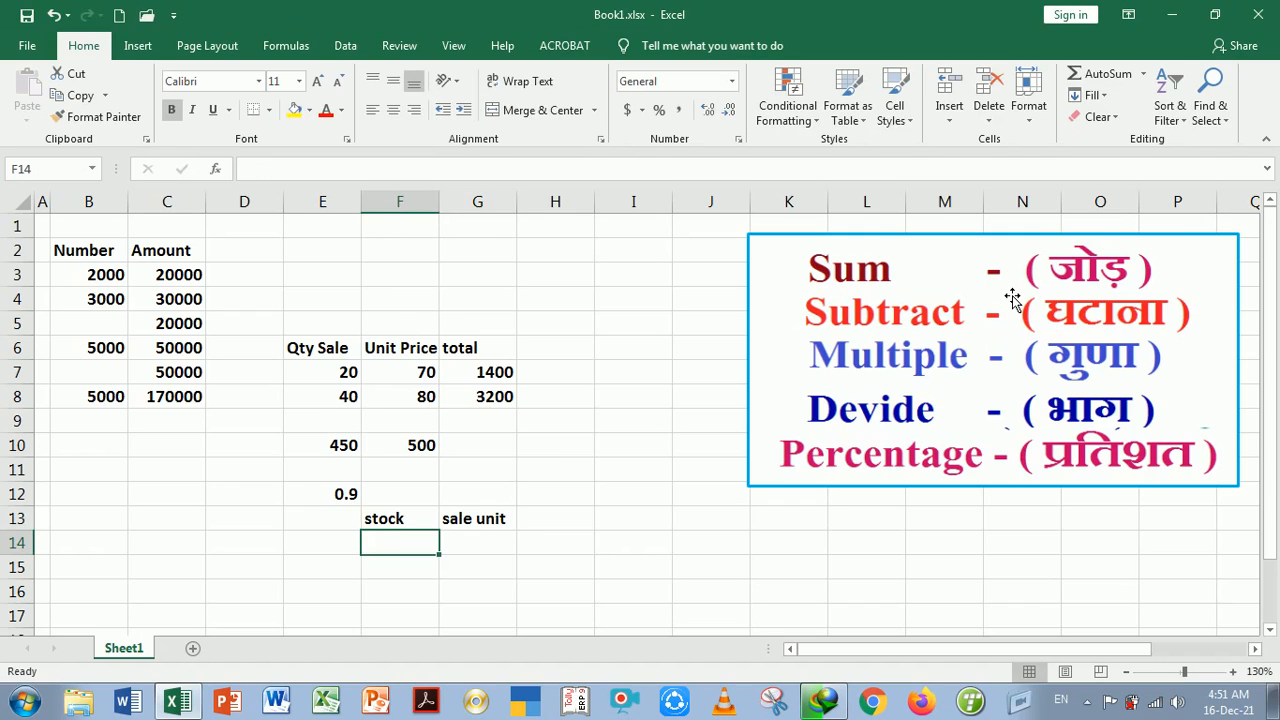
Enter 5000 as the stock value in F14 and 1000 as the sale unit value in G14.
text(5000)
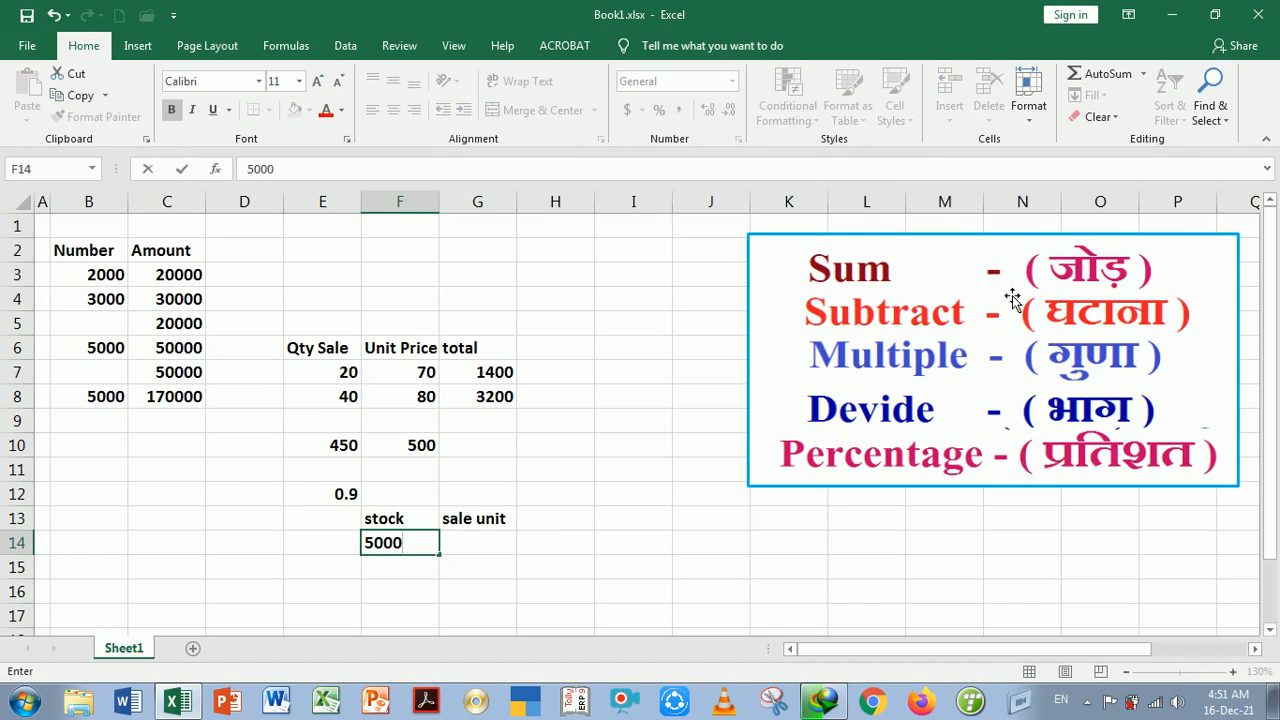
key(Tab)
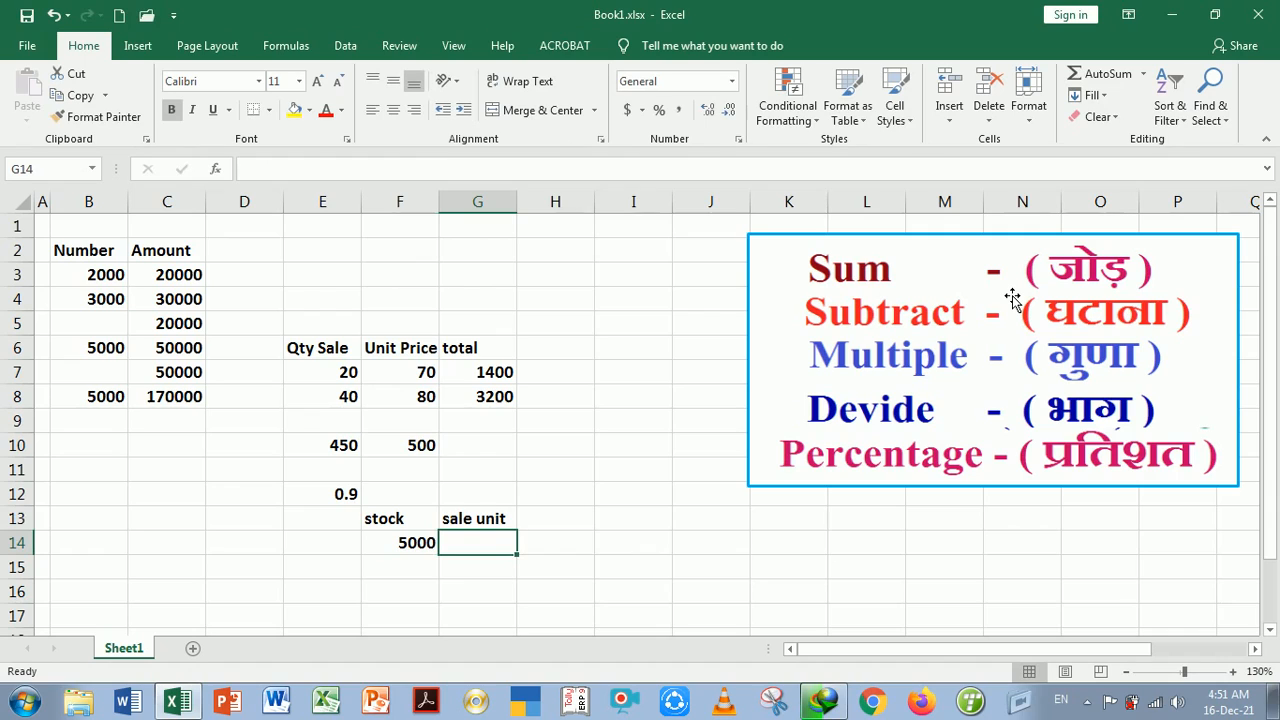
text(1000)
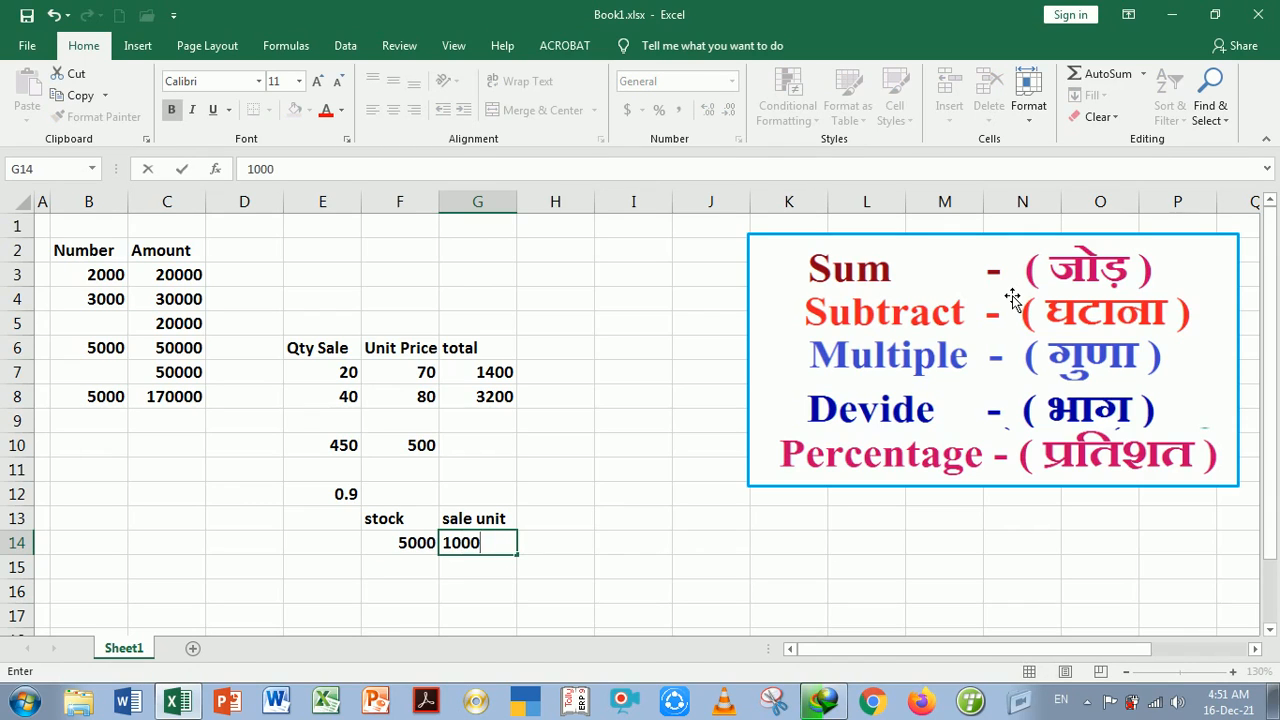
key(Tab)
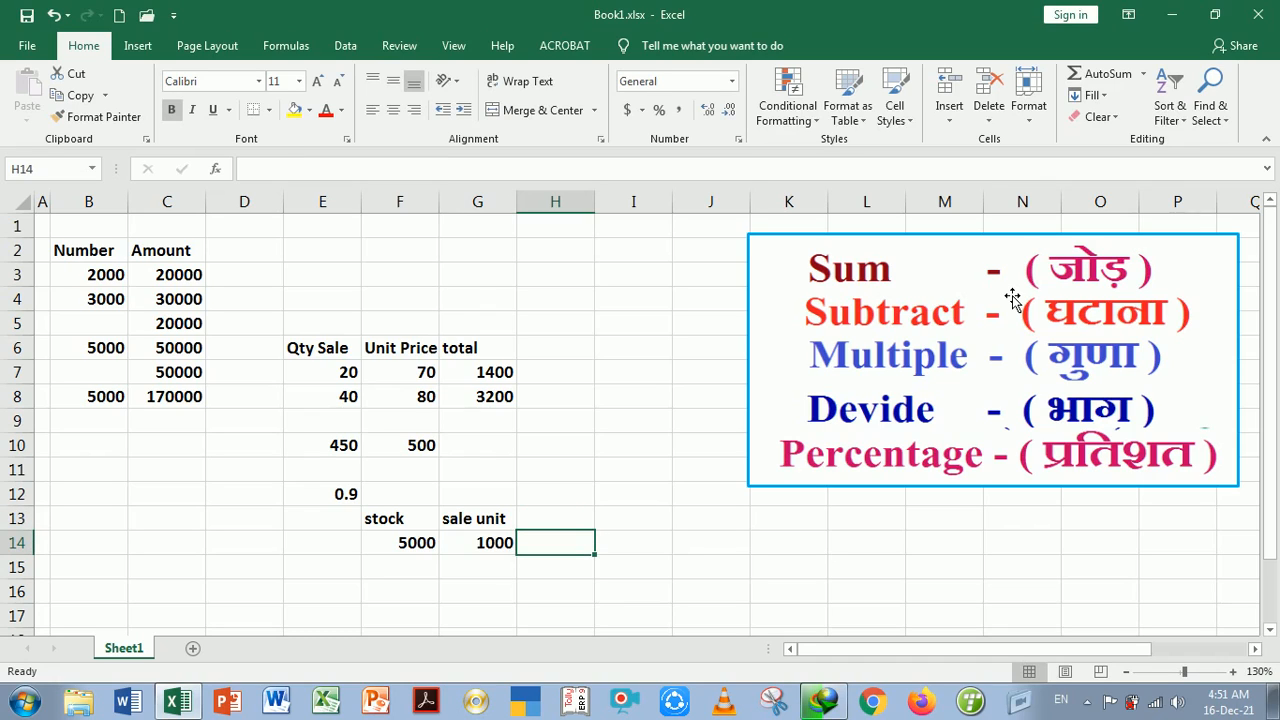
Enter the label "reimaining" in cell H13 beside the sale unit label.
key(Up)
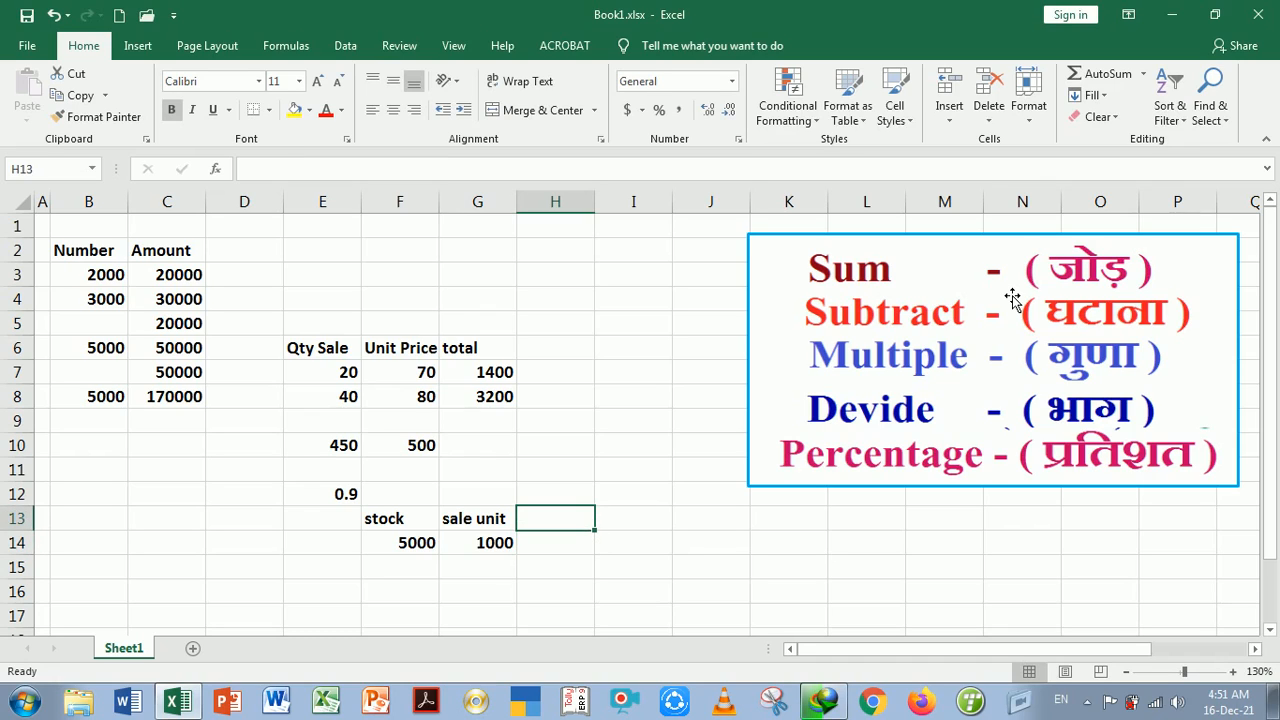
text(reimain)
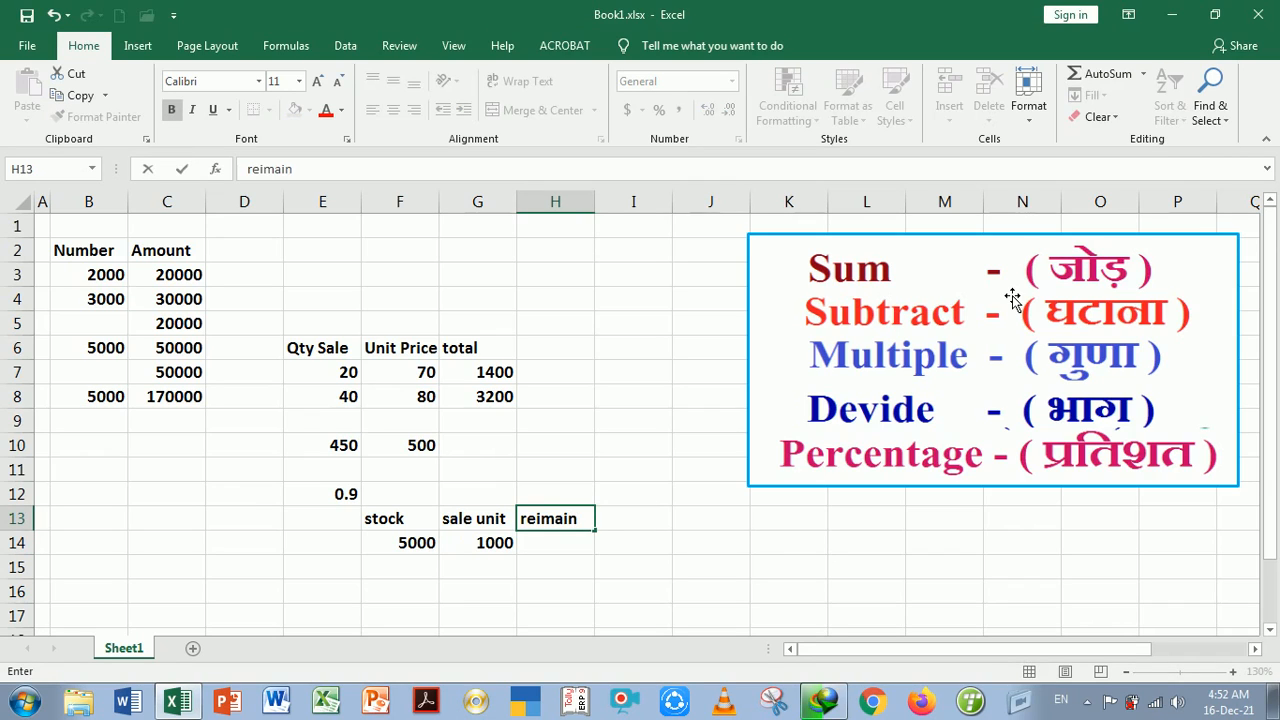
text(t)
key(BackSpace)
text(ing)
key(Return)
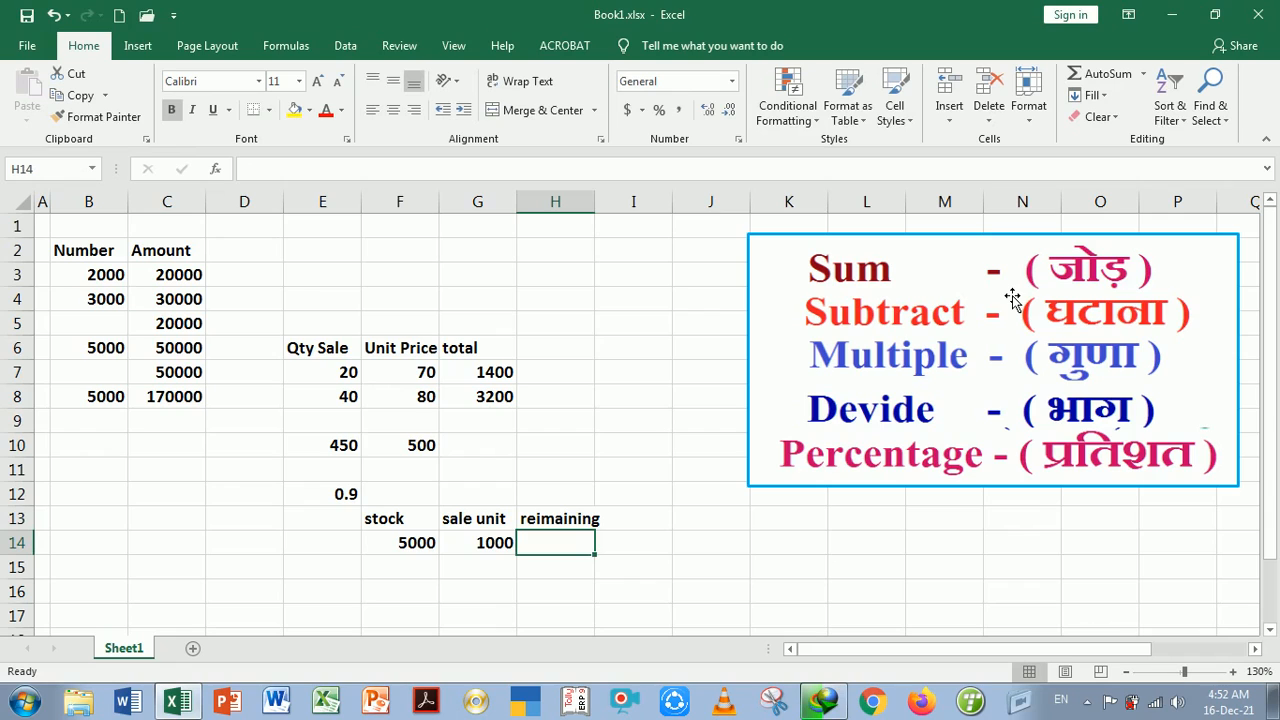
Subtract the sale units from the stock in H14 with the formula =F14-G14, and check the finished formula.
text(=)
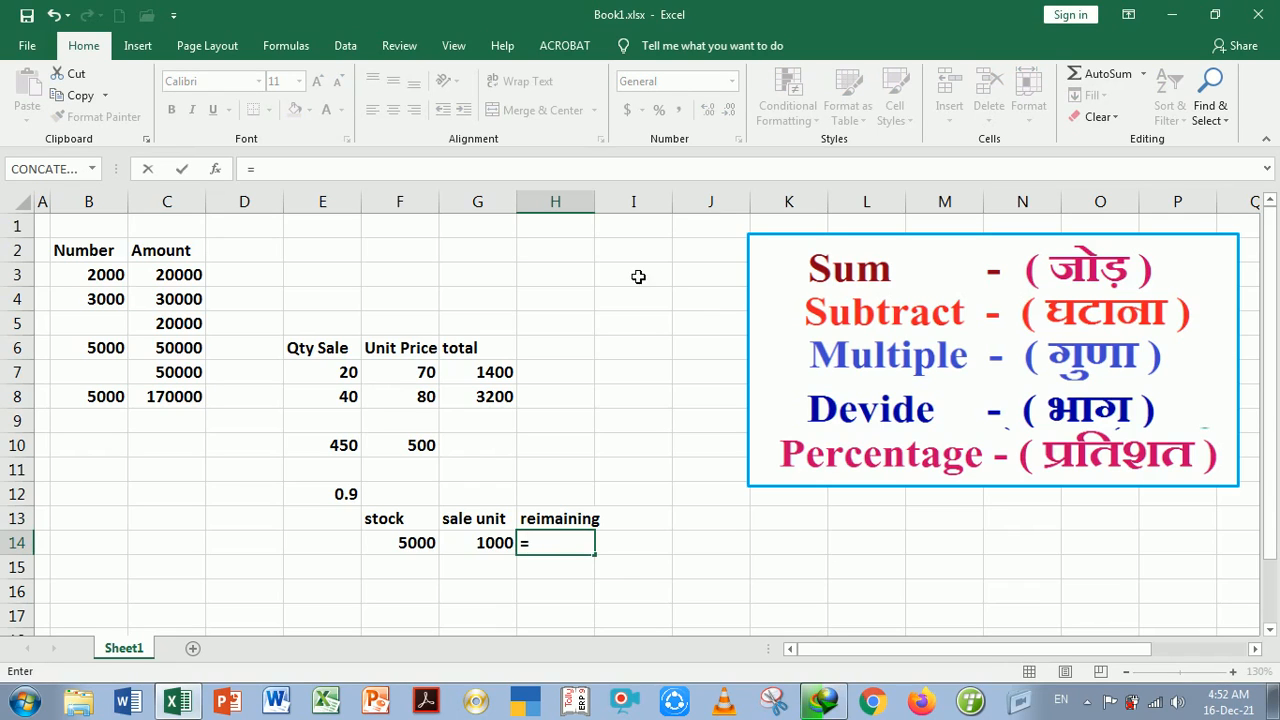
click(412, 545)
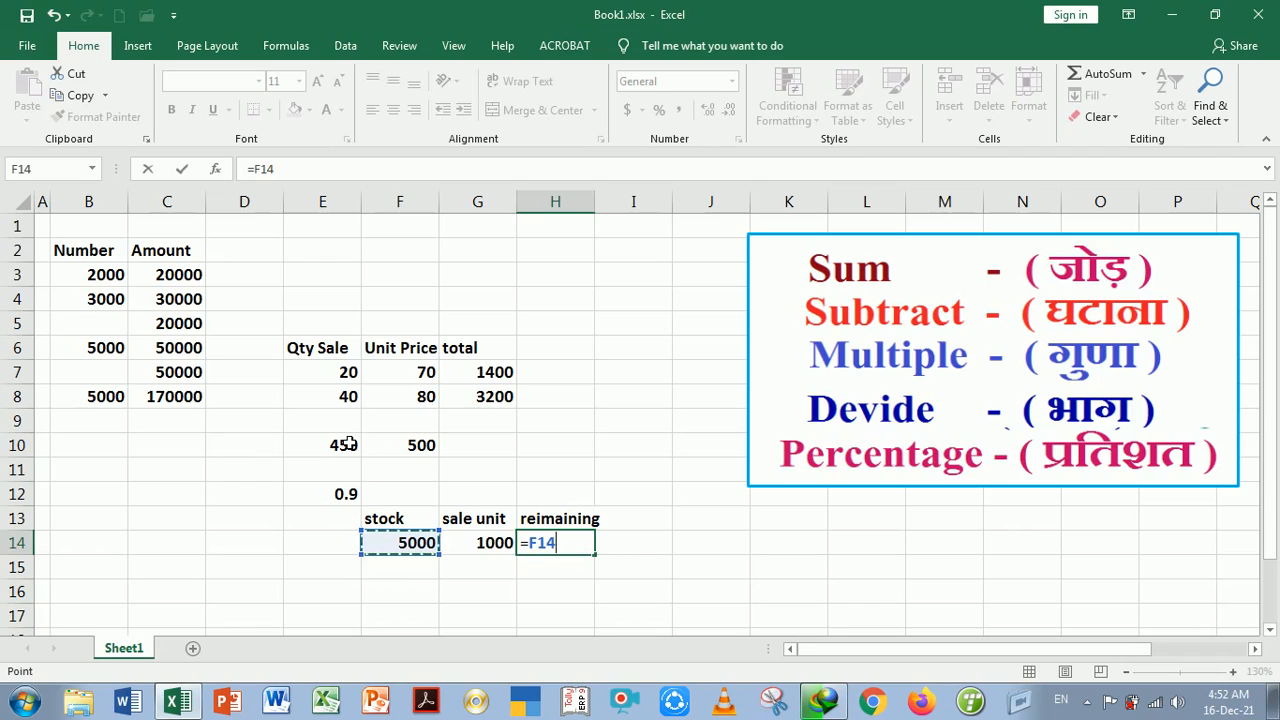
text(-)
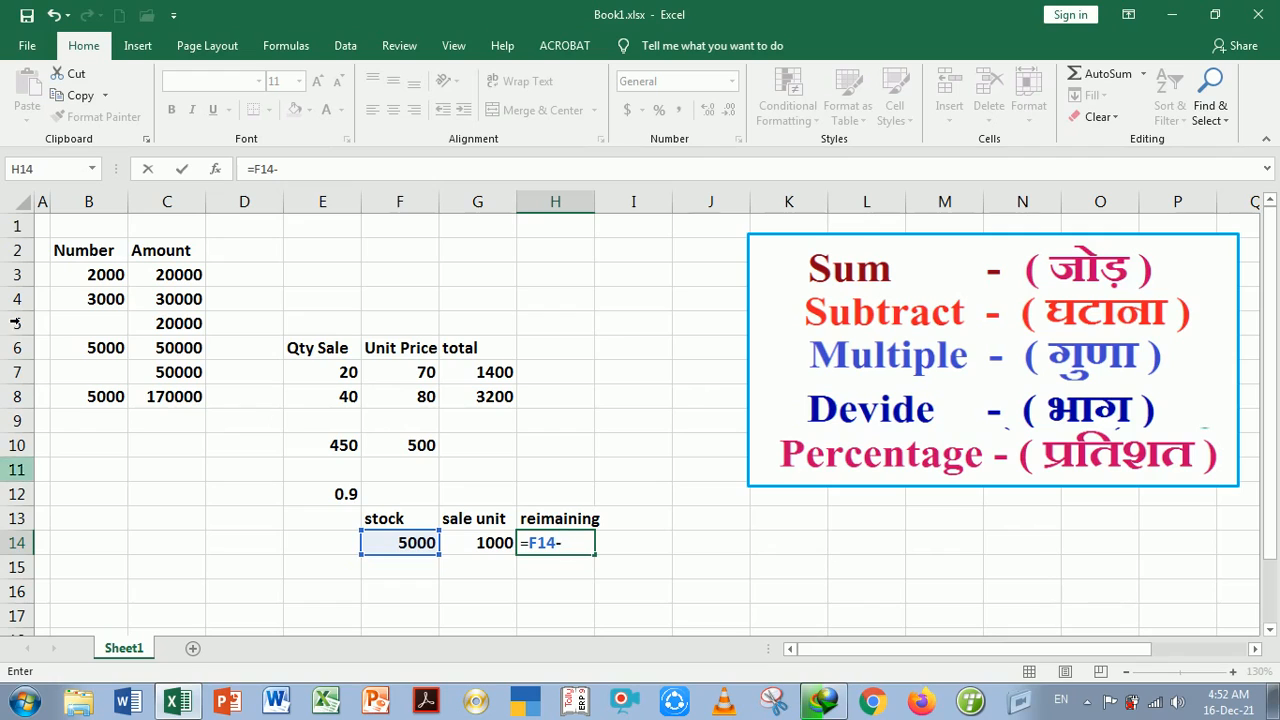
click(486, 541)
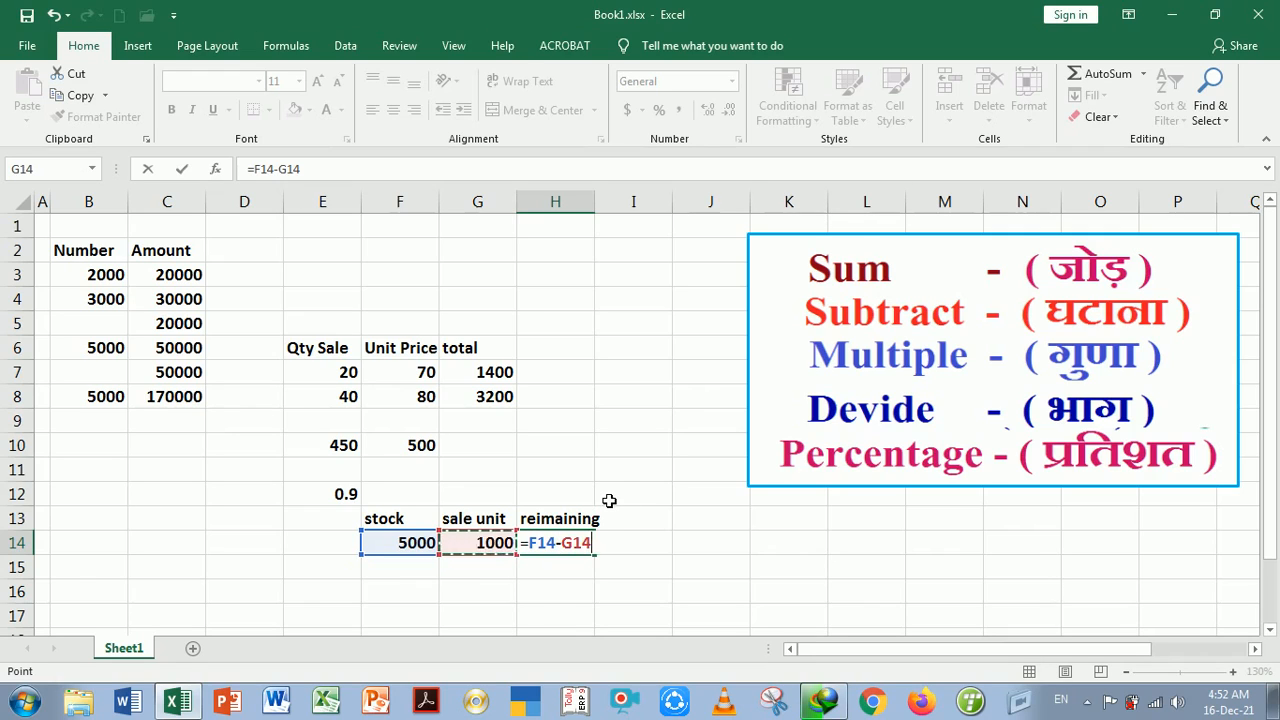
key(Return)
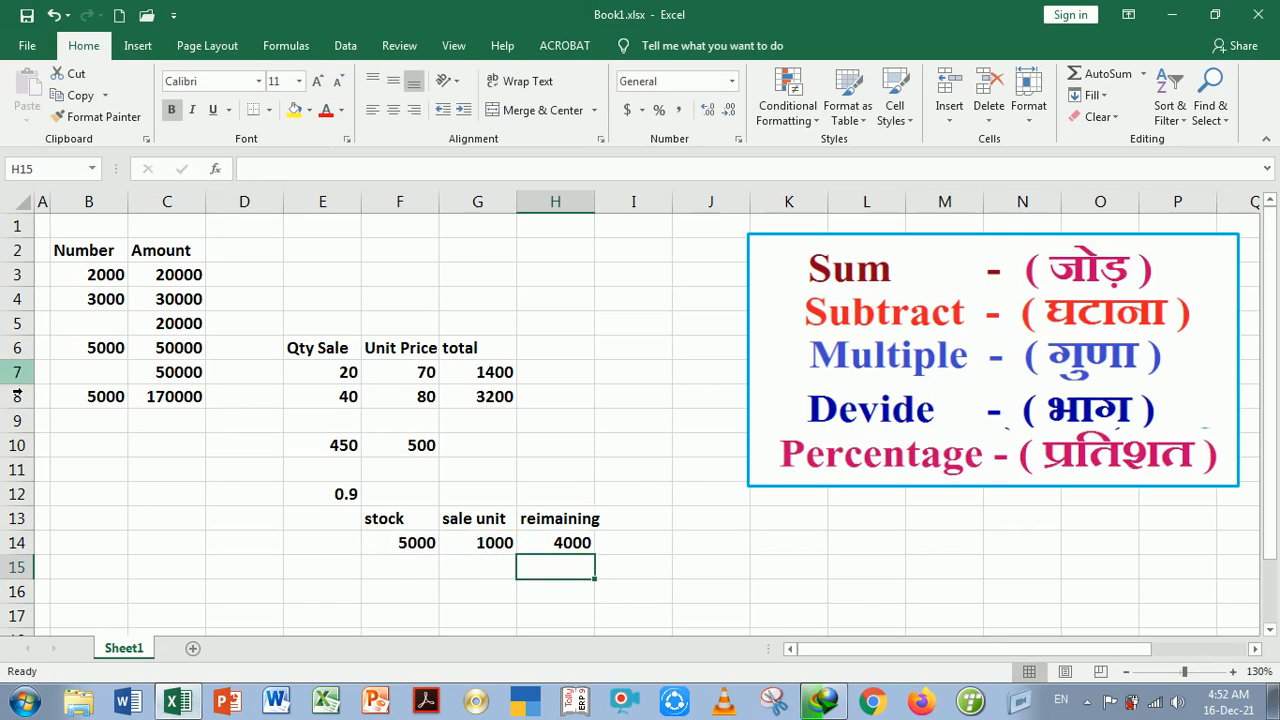
click(568, 548)
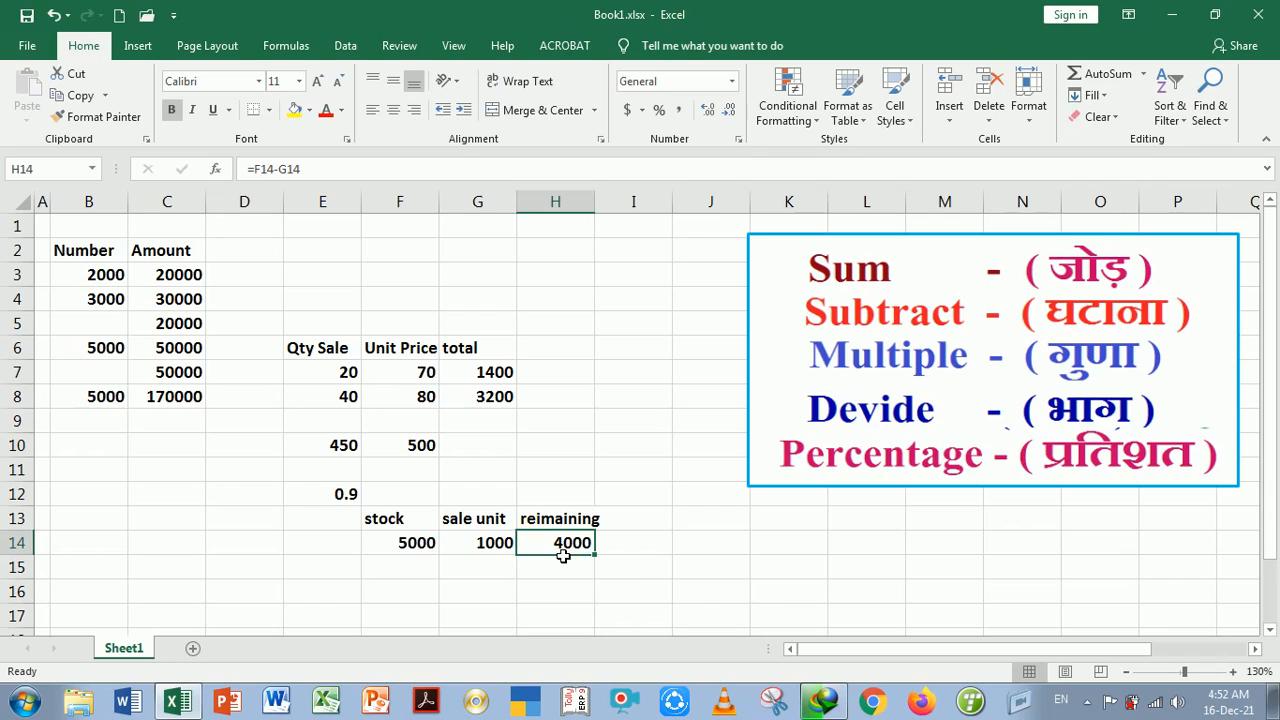
click(557, 594)
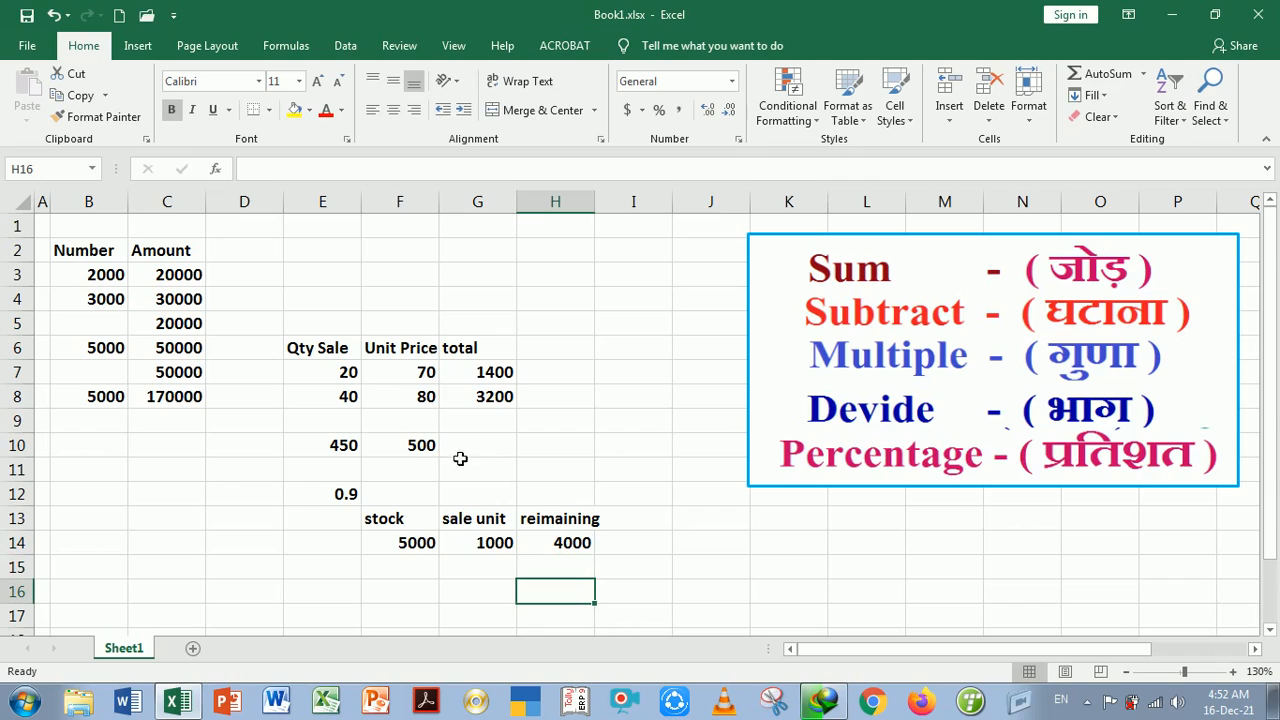
Clear the totals in G7:G8 of the Qty Sale example and return to cell G7.
drag(499, 378, 498, 408)
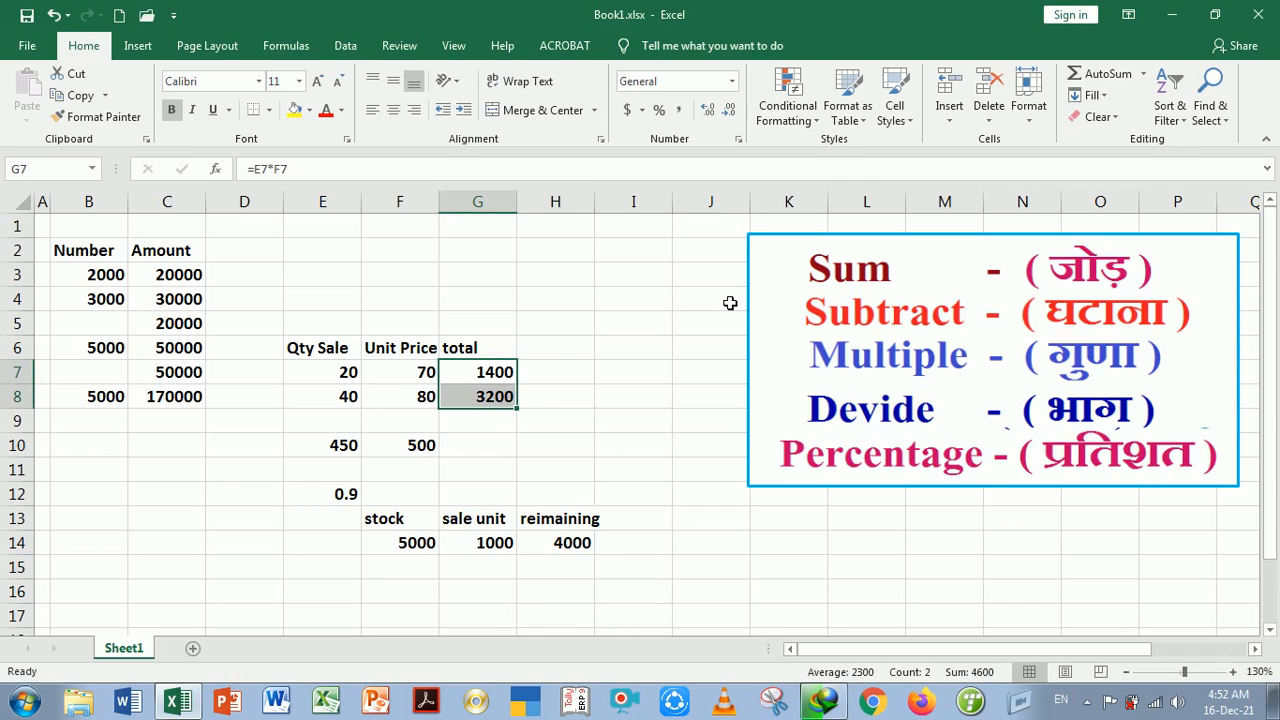
key(Delete)
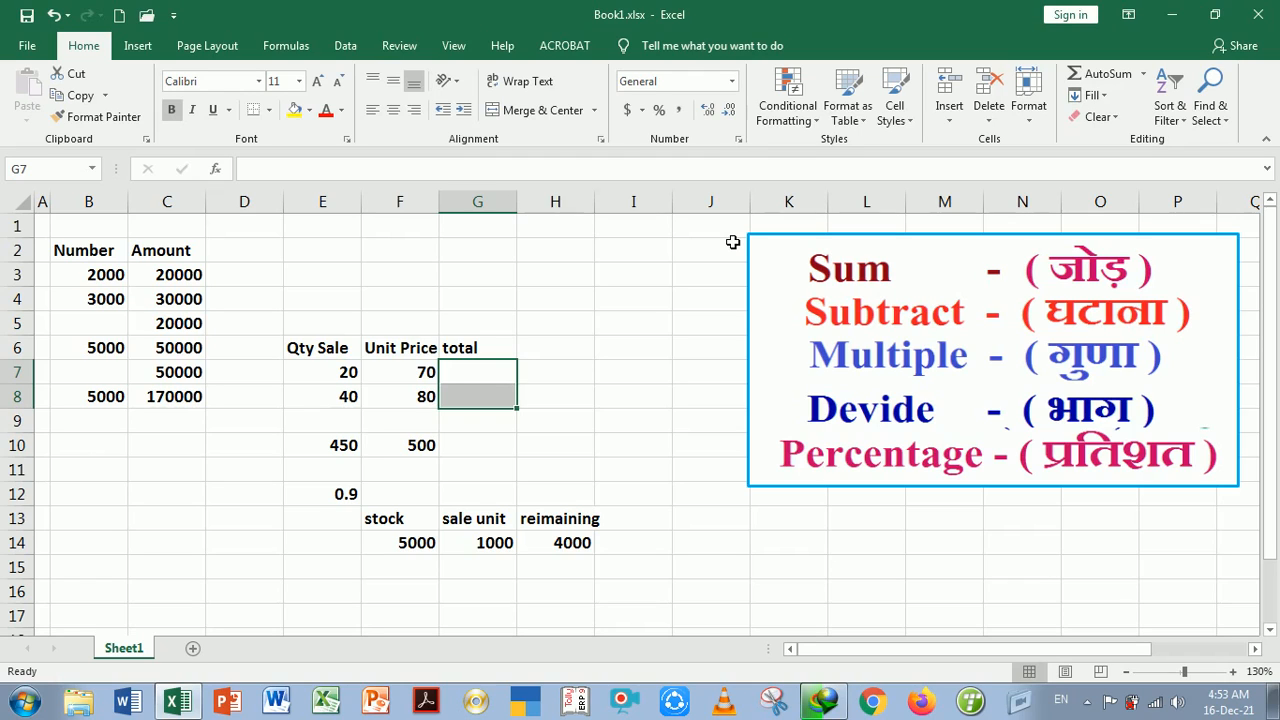
key(Down)
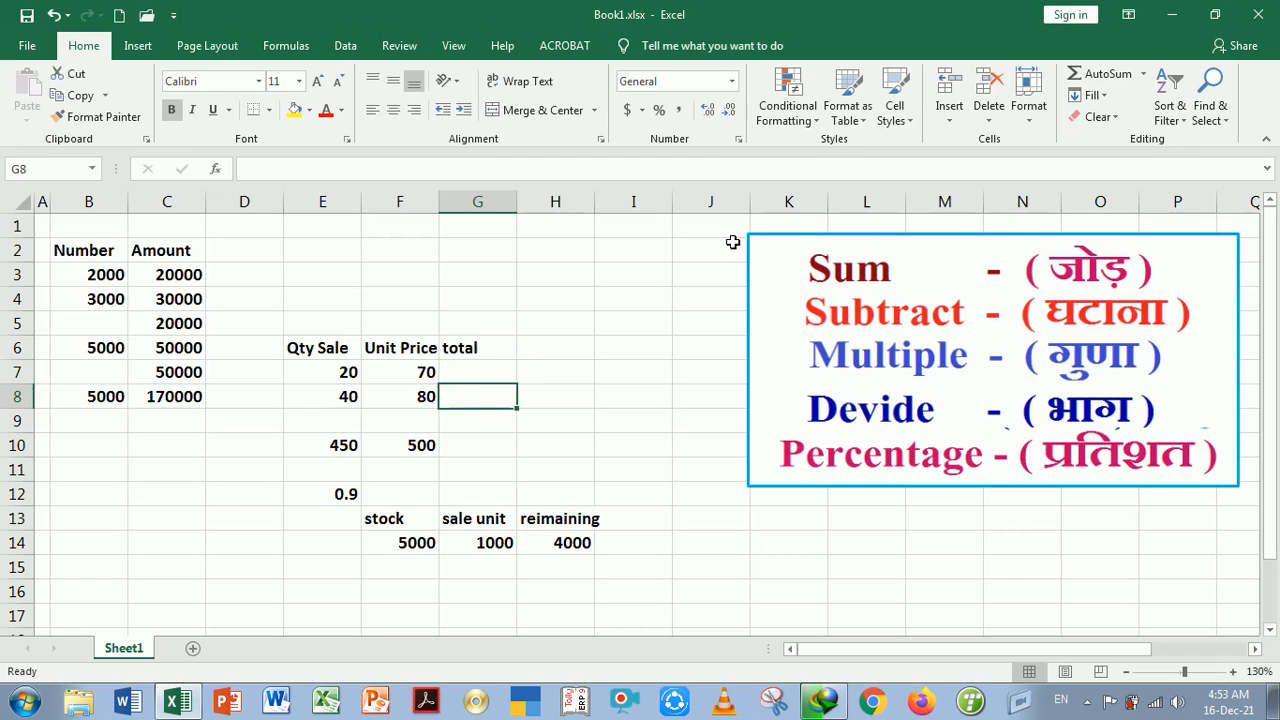
key(Up)
key(Right)
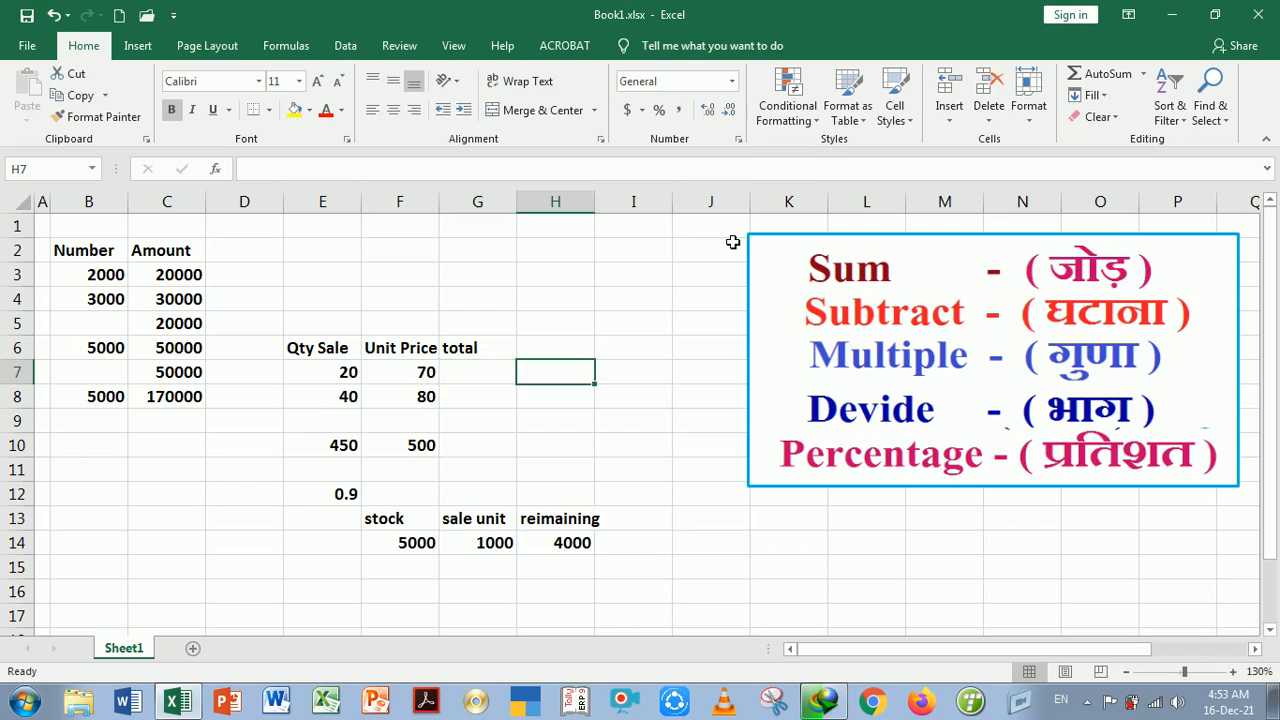
key(Left)
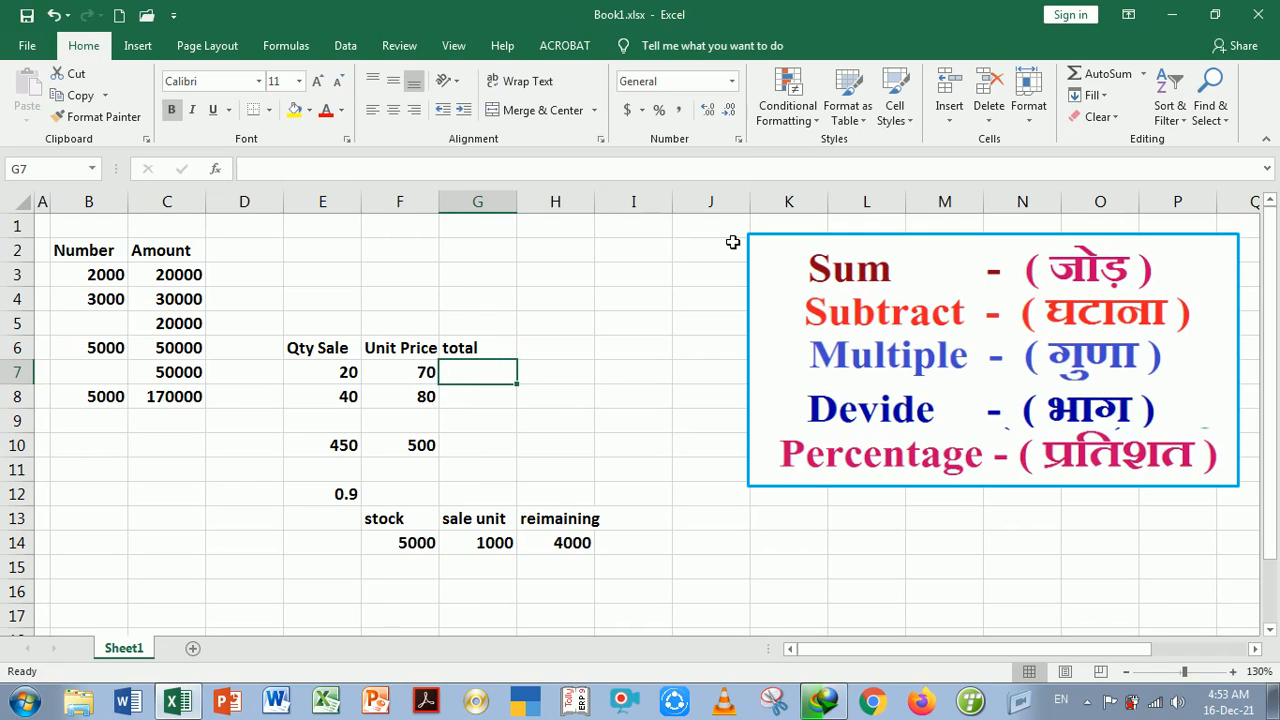
Multiply the quantity by the unit price in G7 with the formula =E7*F7.
text(=)
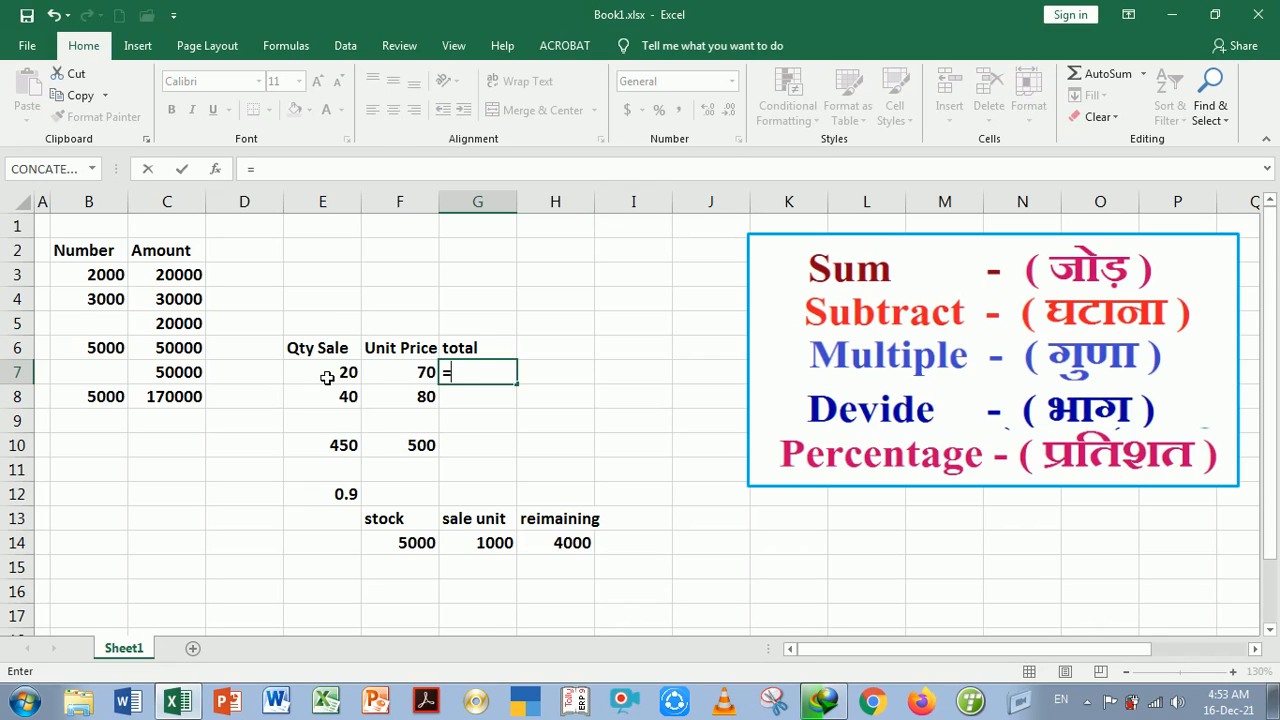
click(327, 378)
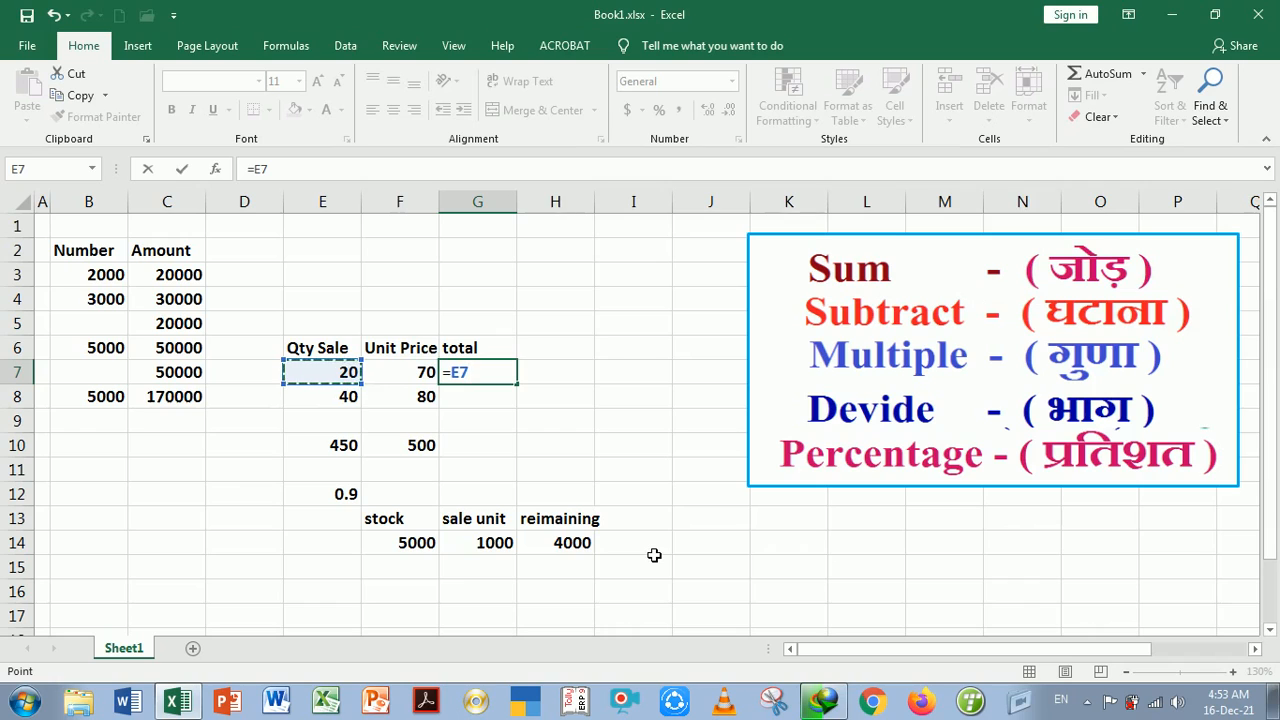
text(*)
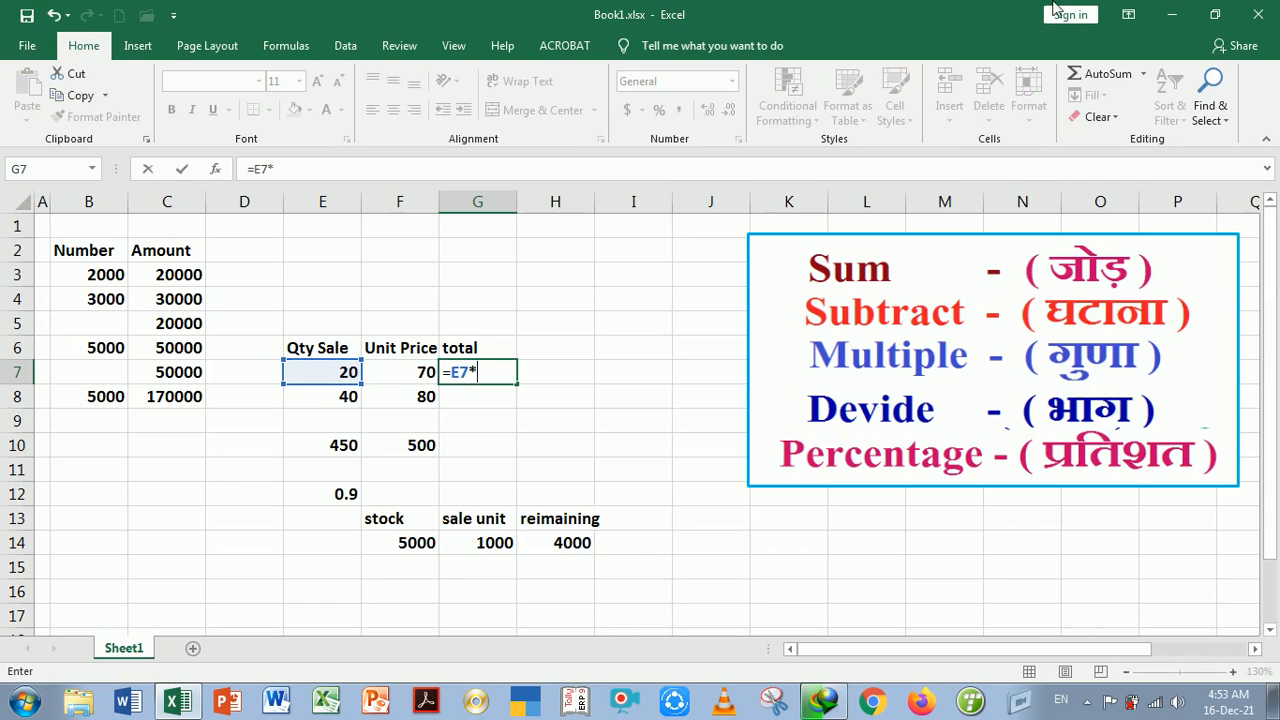
click(414, 380)
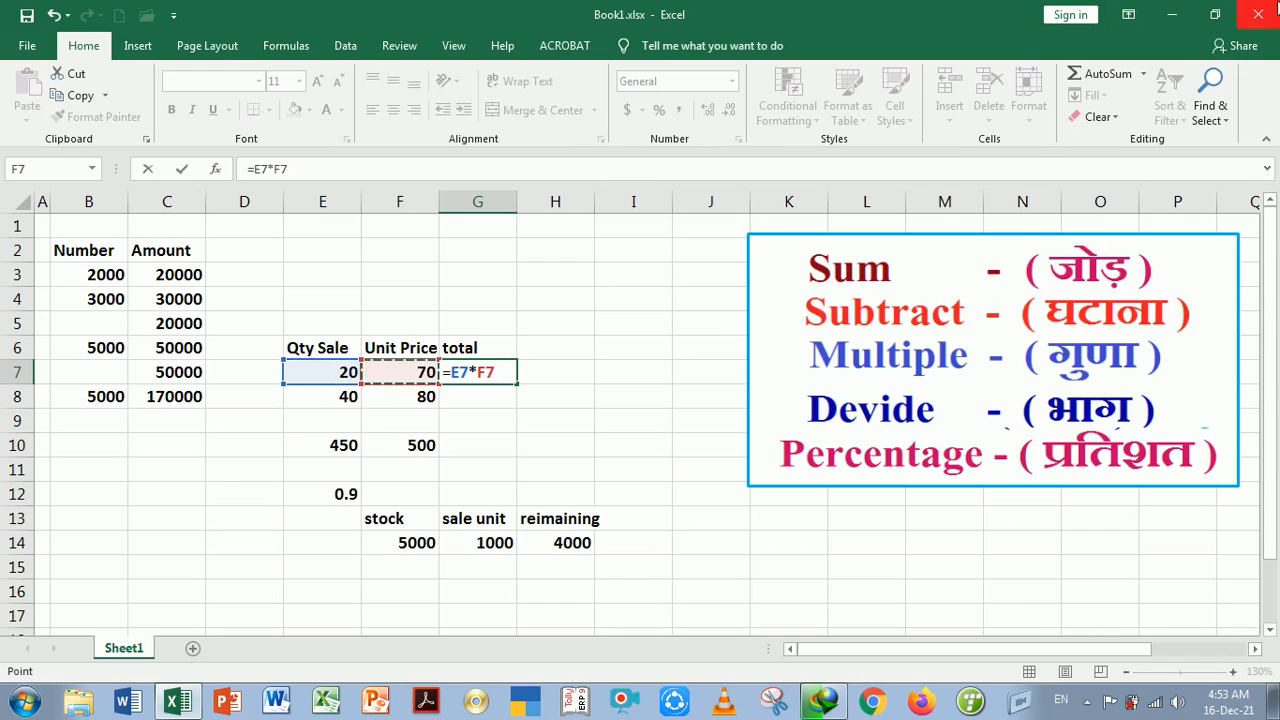
key(Return)
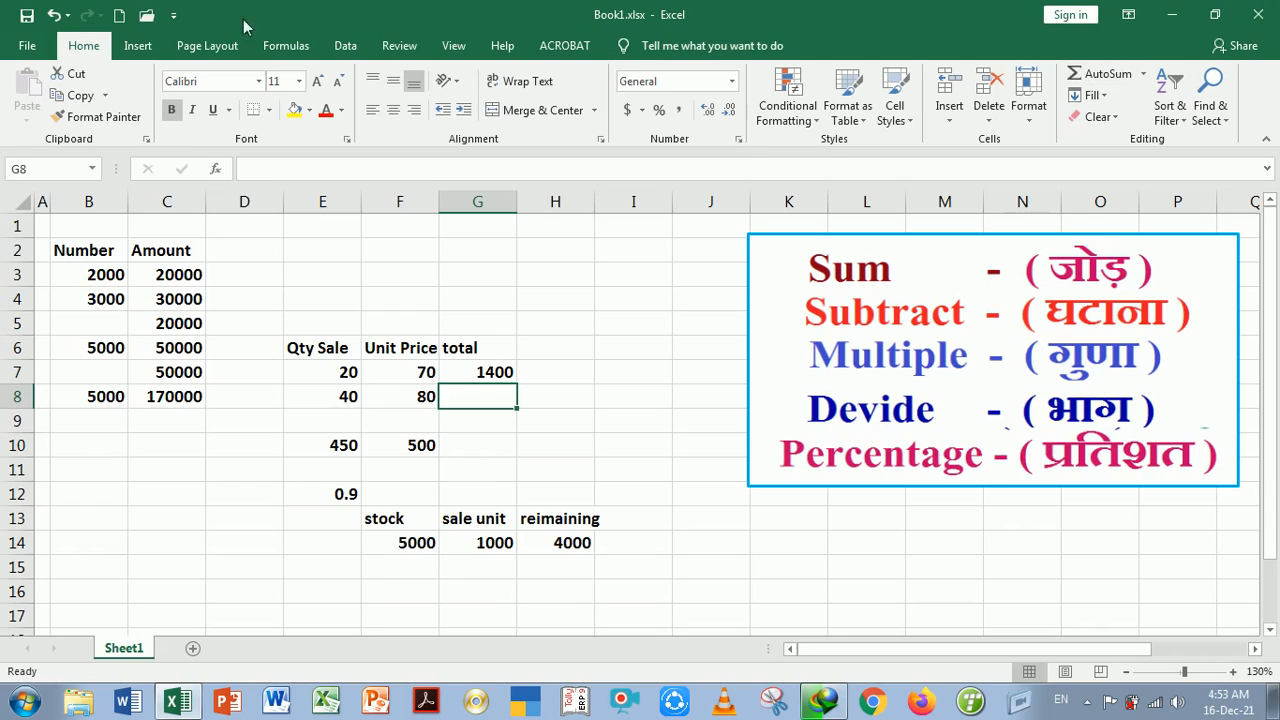
Review the formula in G7 and the row 8 values in E8:F8, and fill the formula down to G8.
click(498, 373)
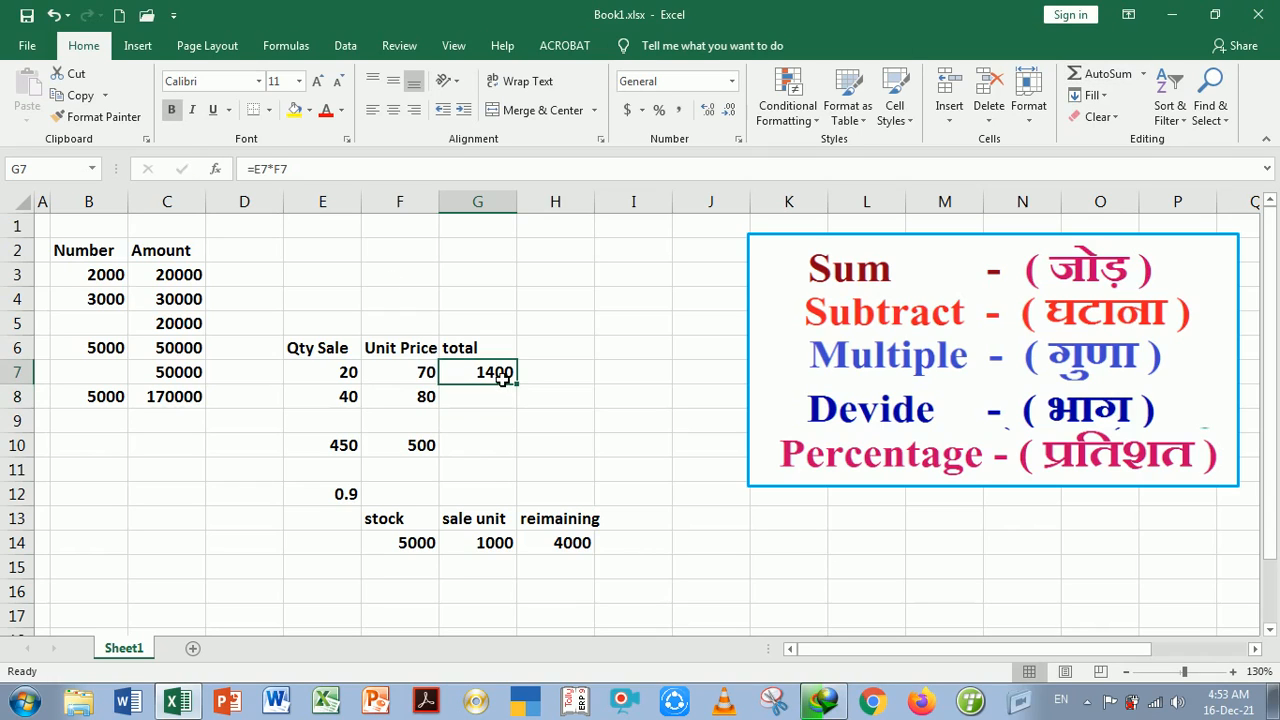
drag(343, 405, 425, 410)
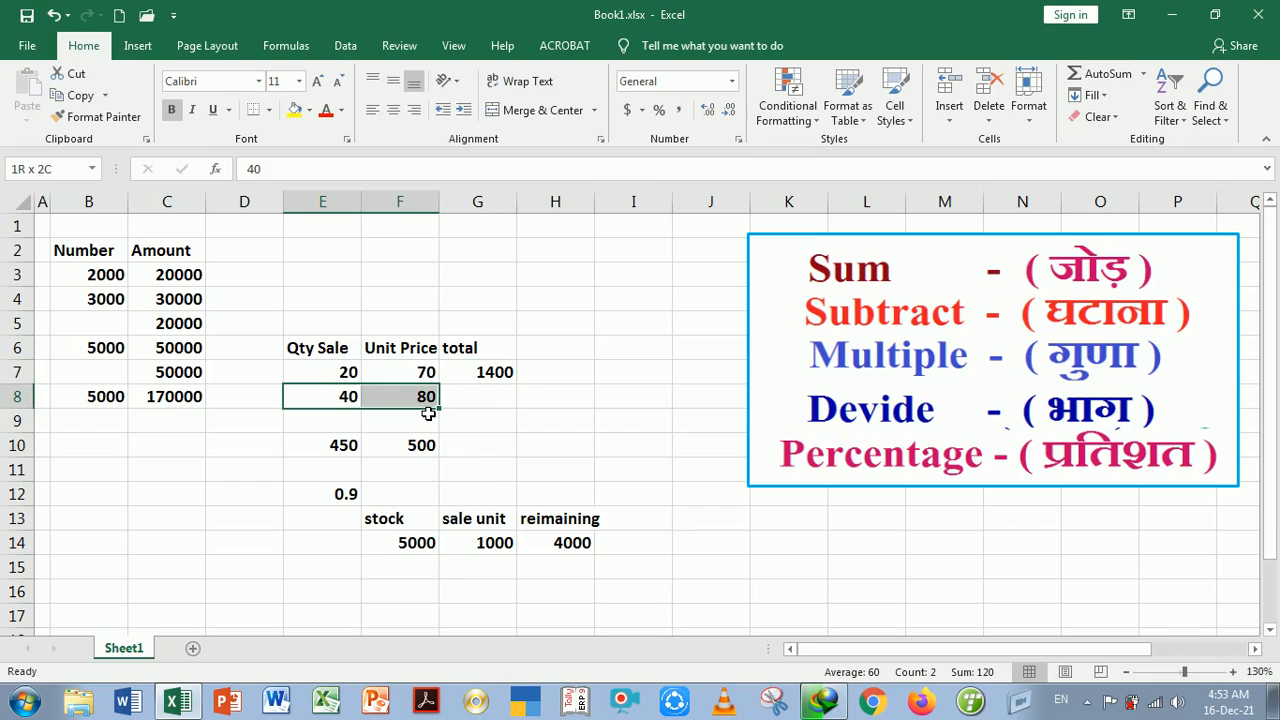
click(488, 373)
click(484, 399)
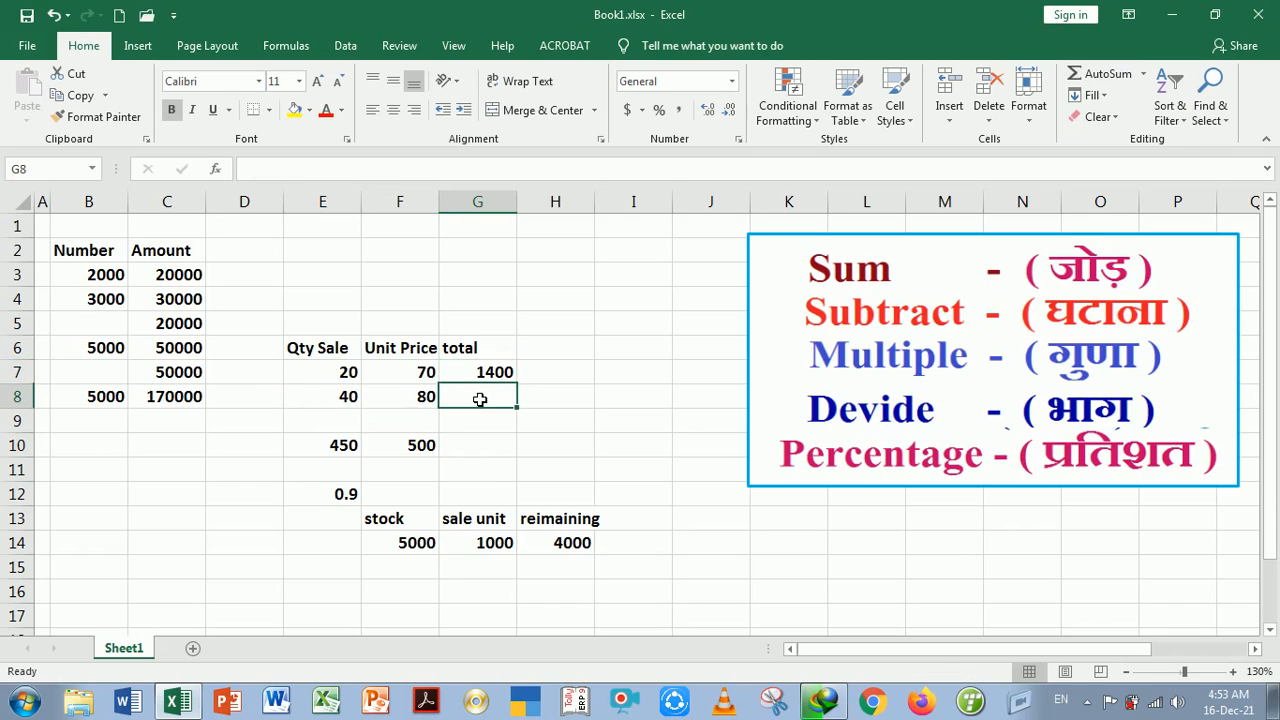
click(343, 402)
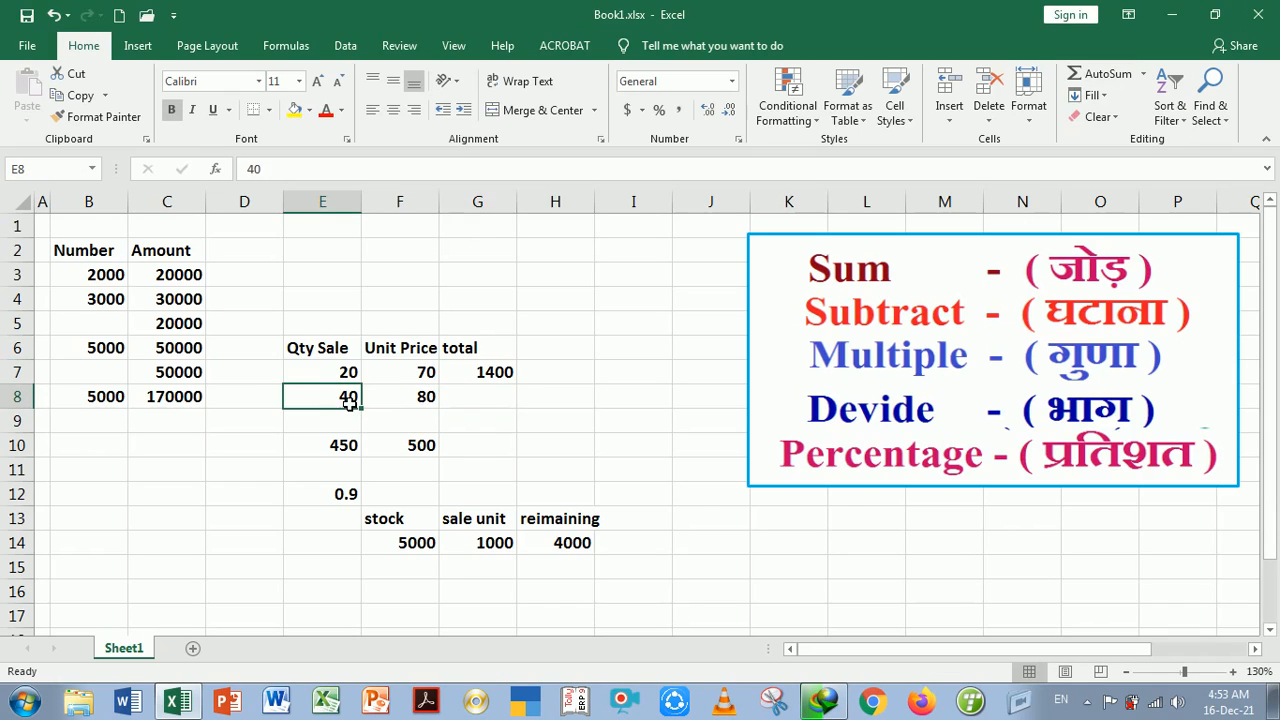
click(478, 408)
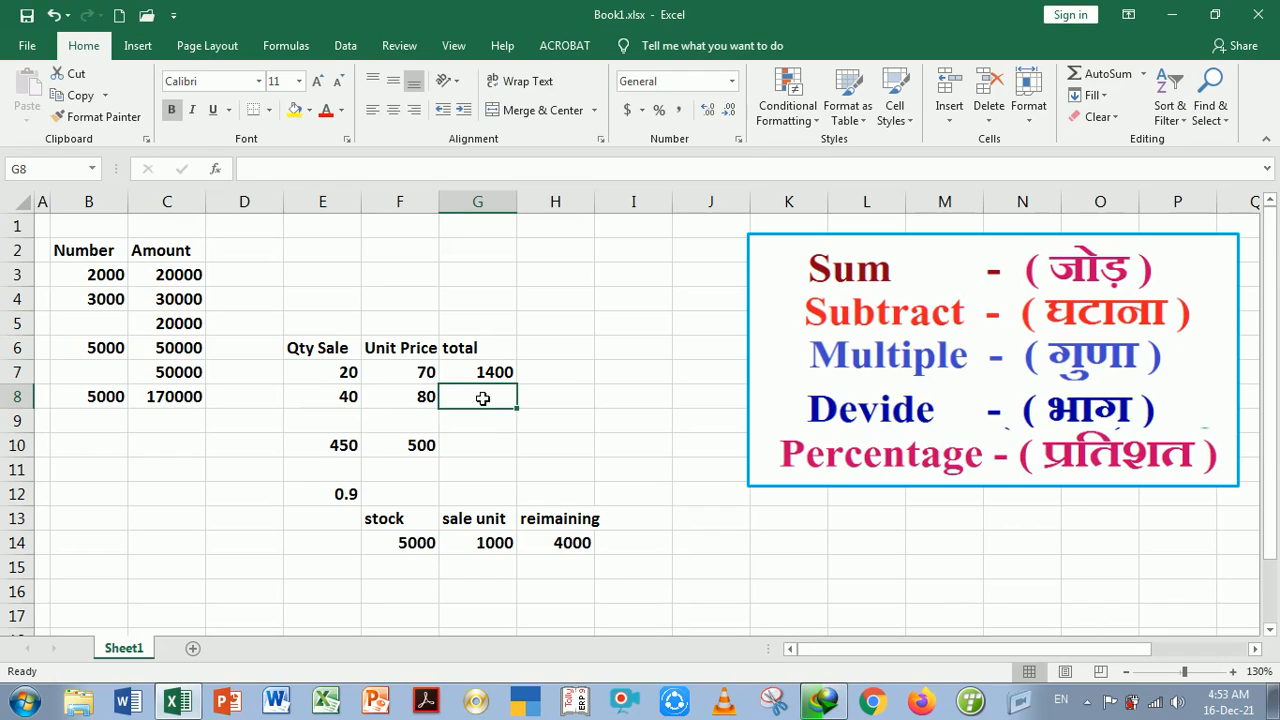
click(512, 379)
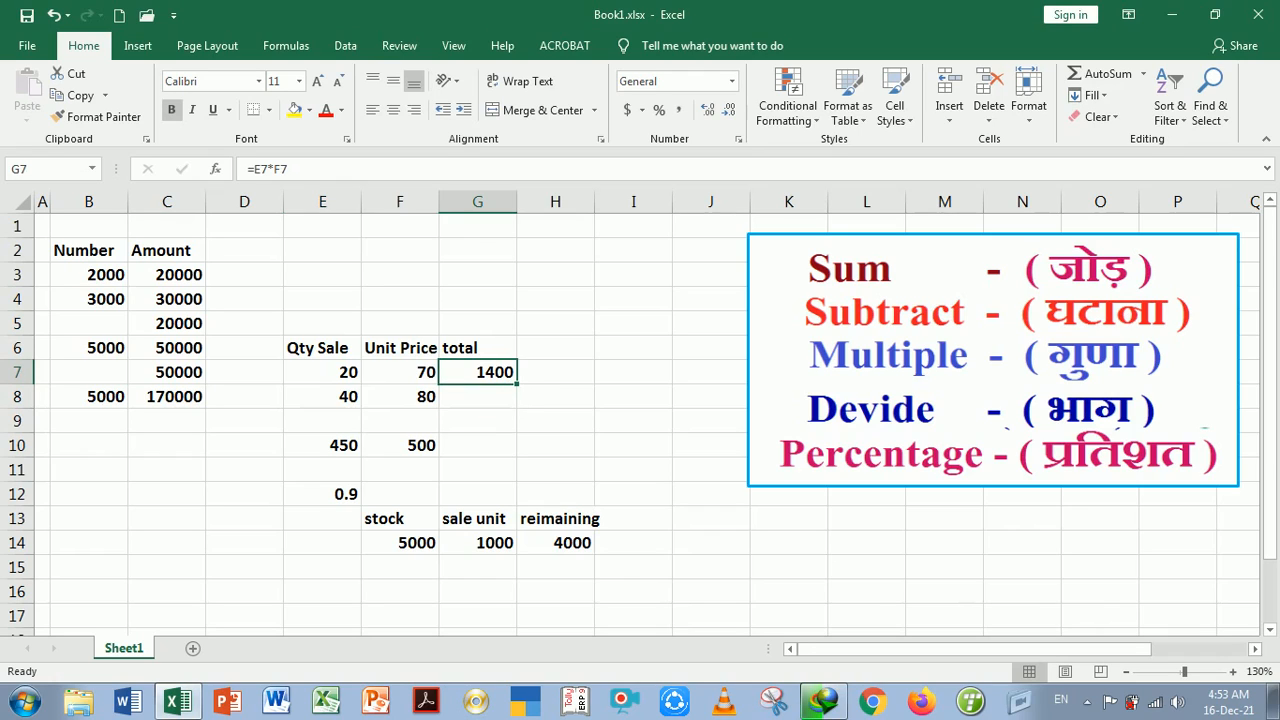
click(526, 381)
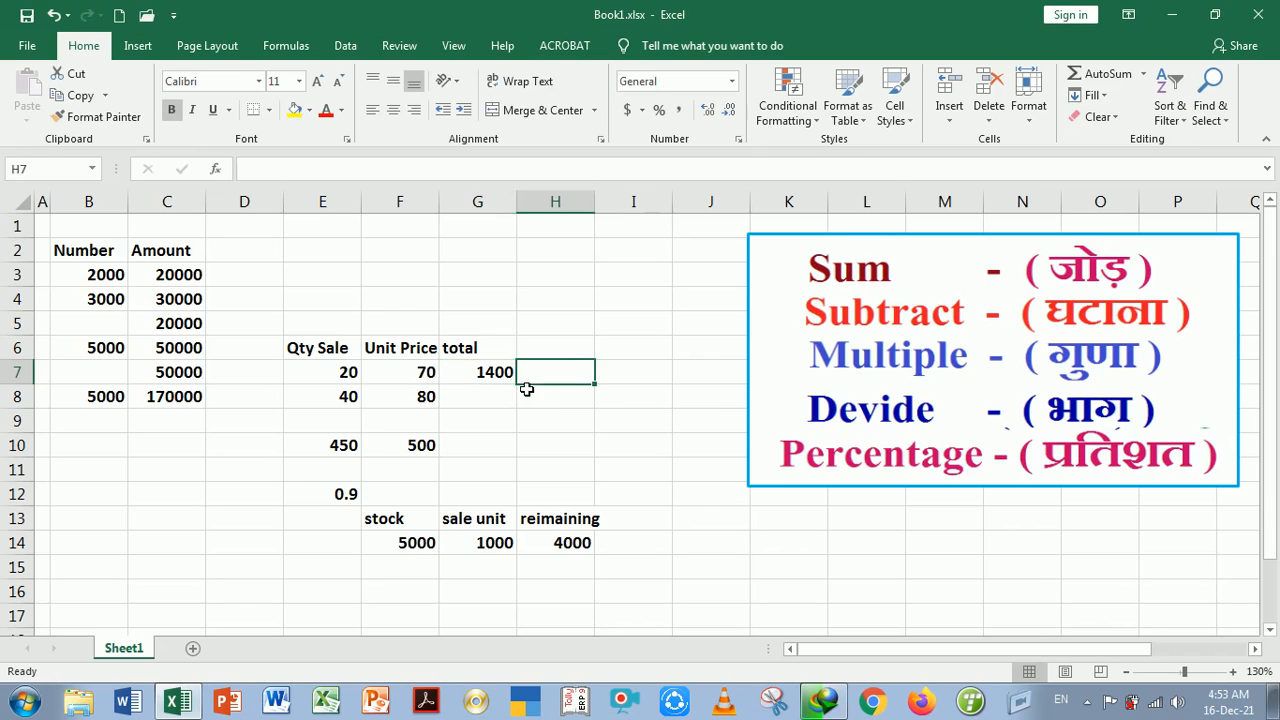
click(486, 372)
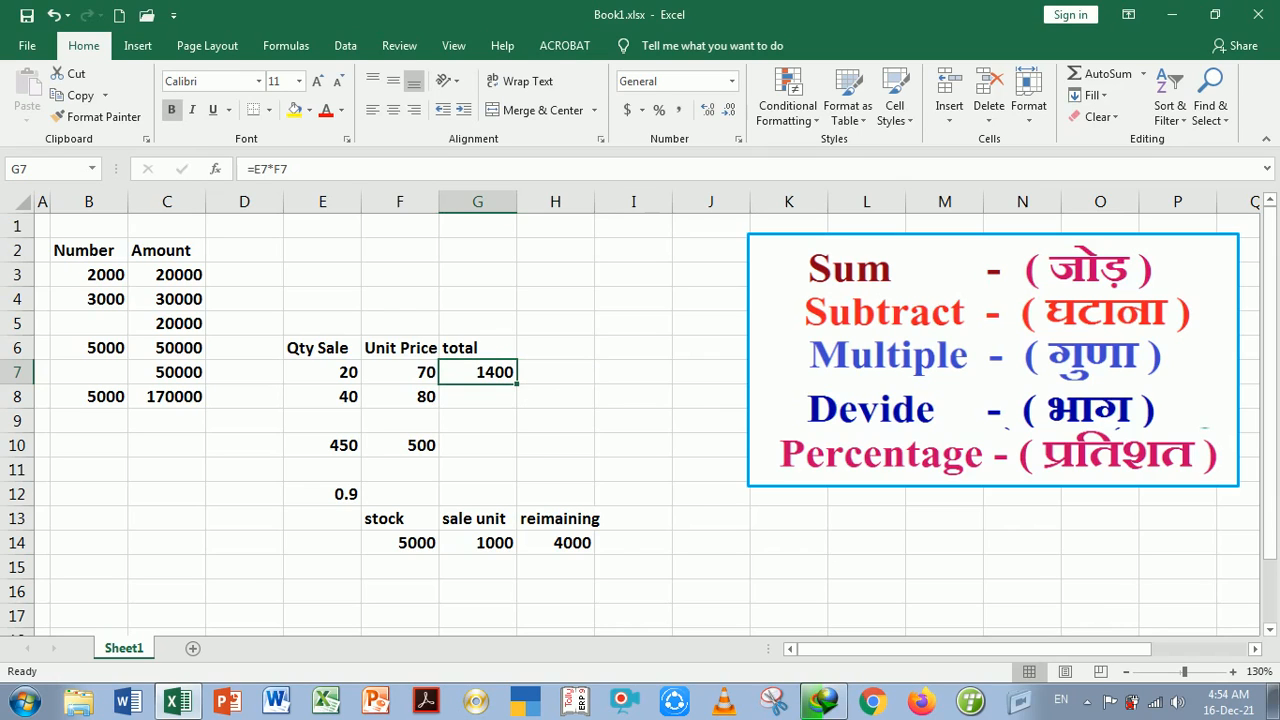
drag(518, 386, 519, 407)
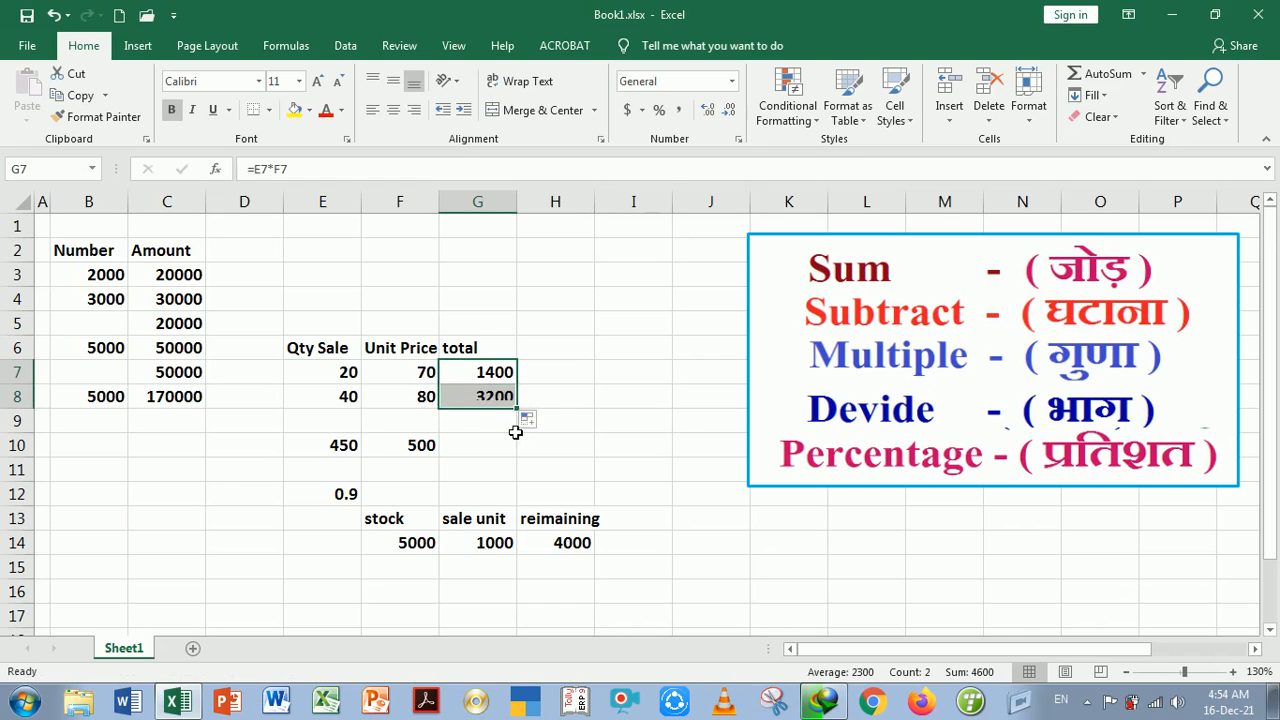
Check the quantity in E8 and the filled-down multiplication formula in G8.
click(514, 421)
click(328, 401)
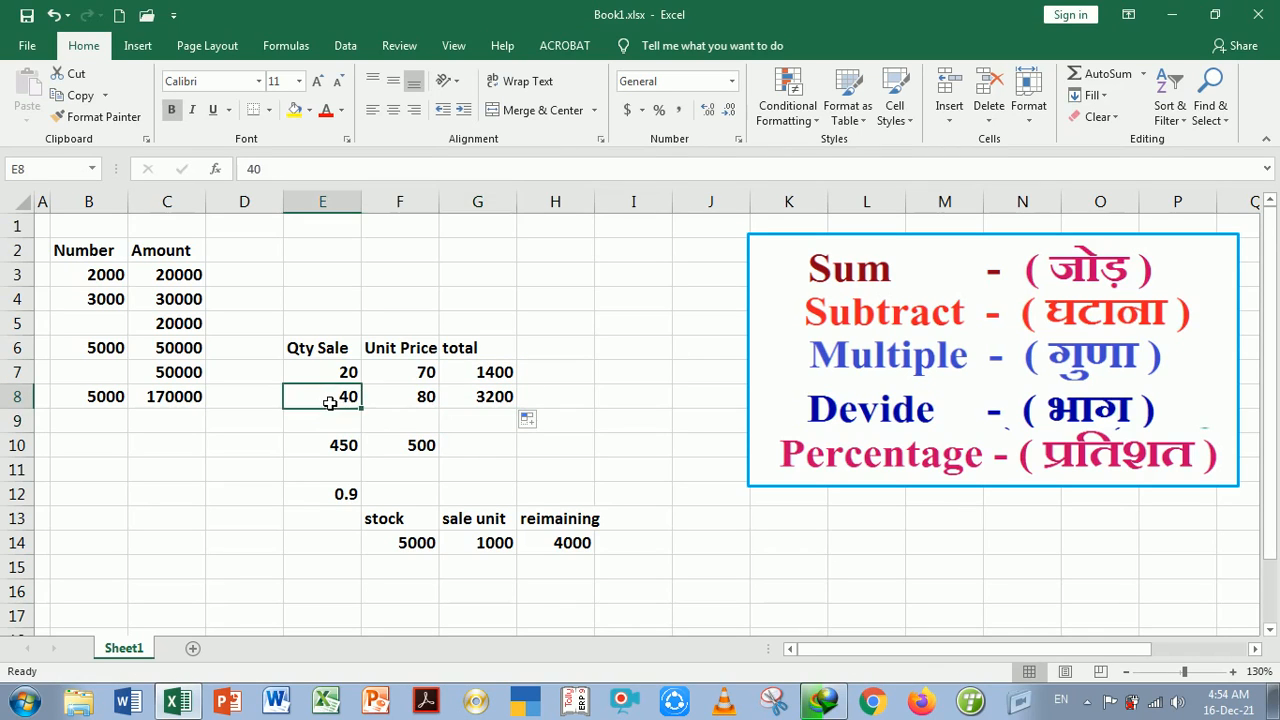
click(484, 400)
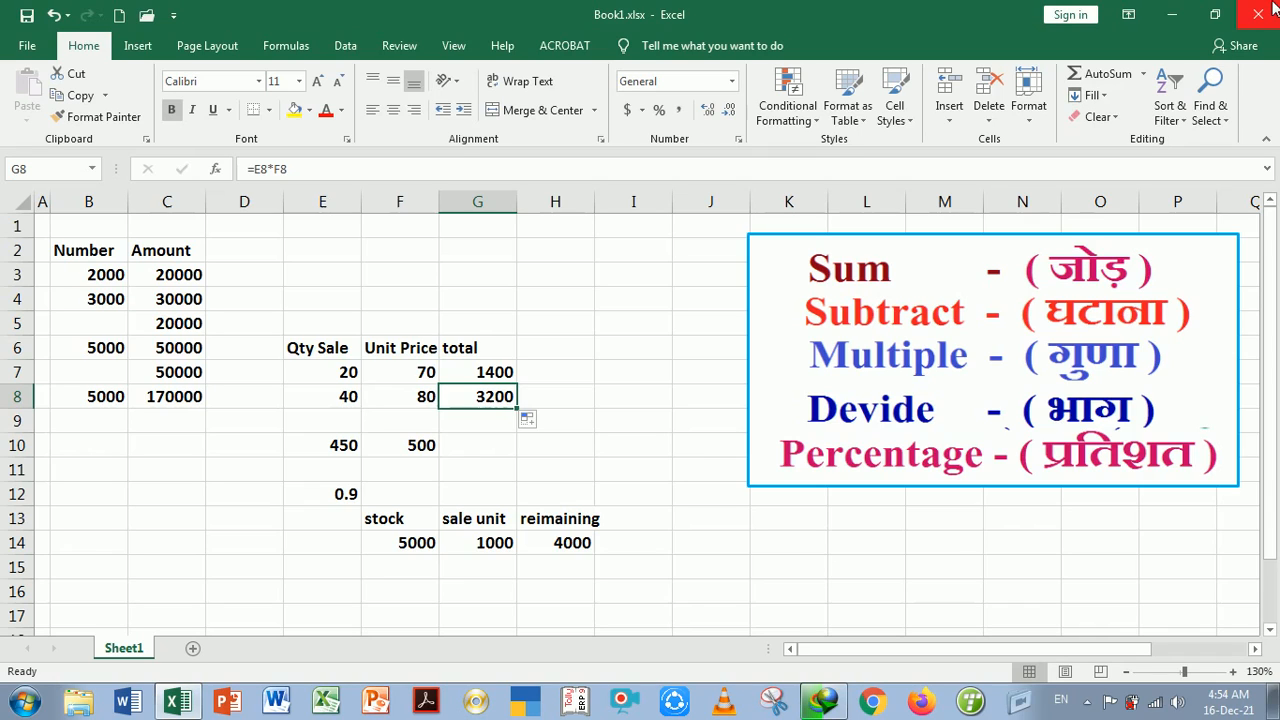
Enter 200 in G3 and 40 in H3 as the numbers for a division example.
key(Up)
key(Up)
key(Up)
key(Up)
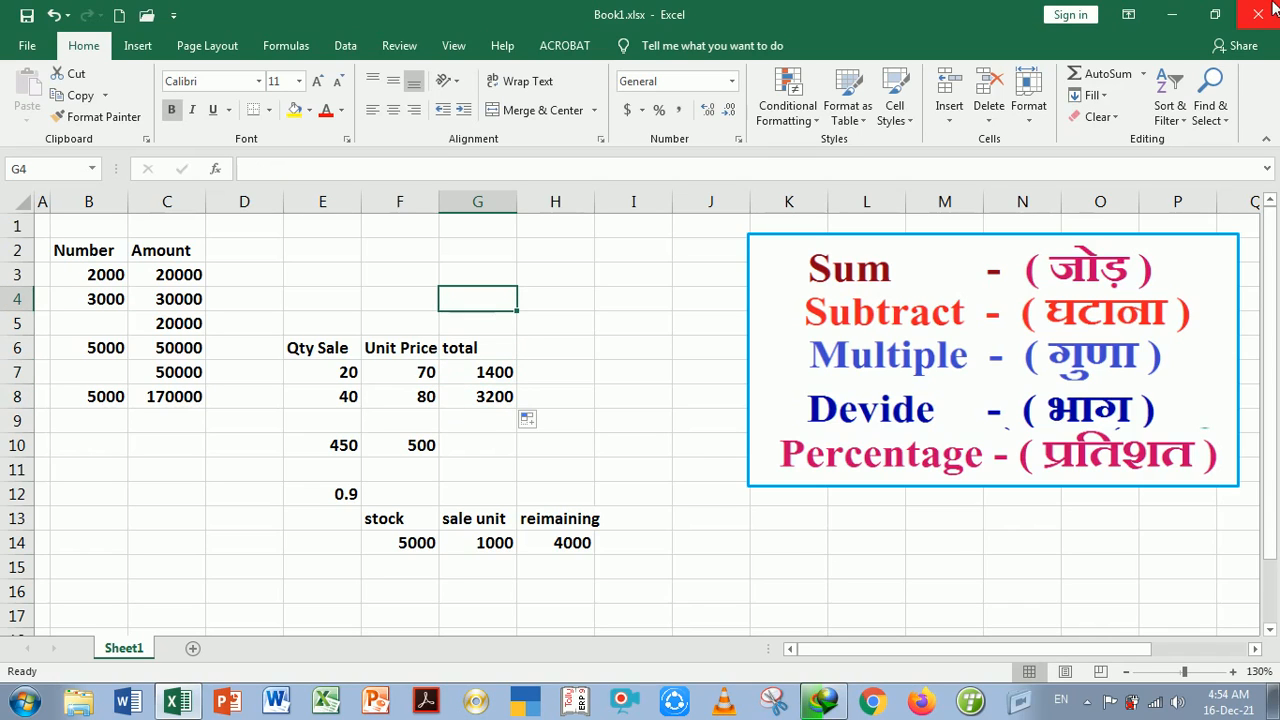
key(Up)
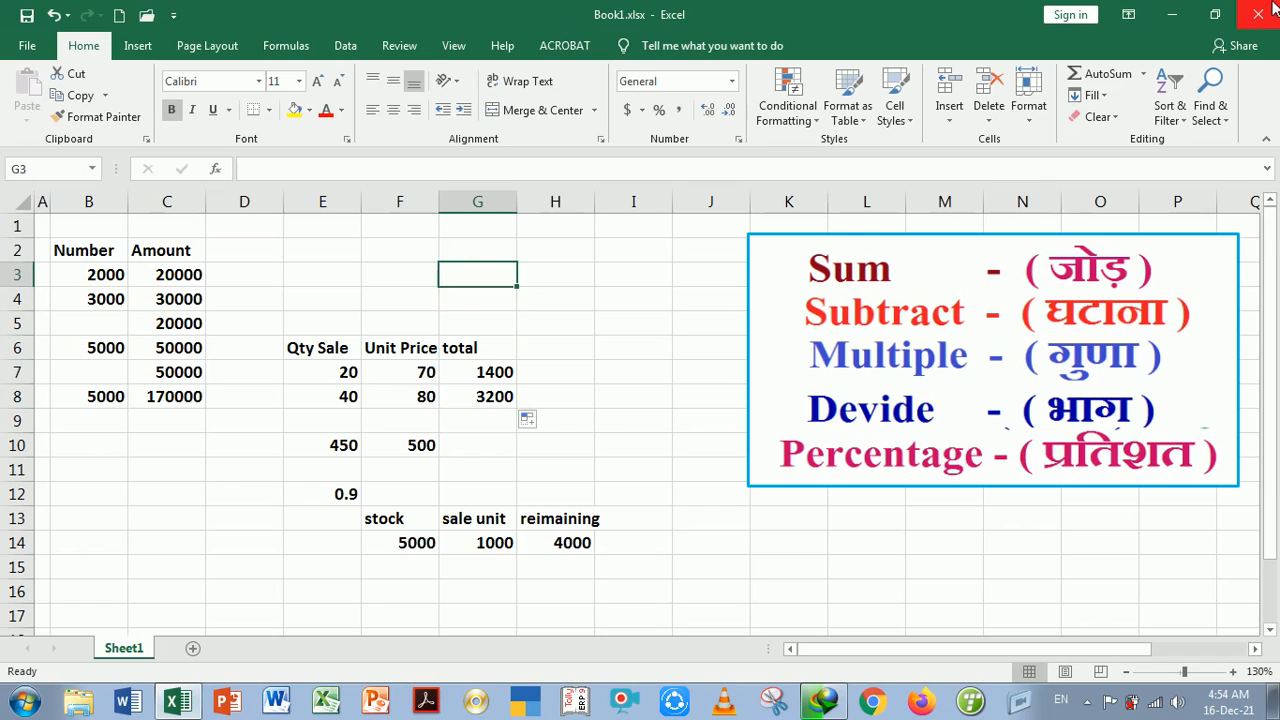
text(200)
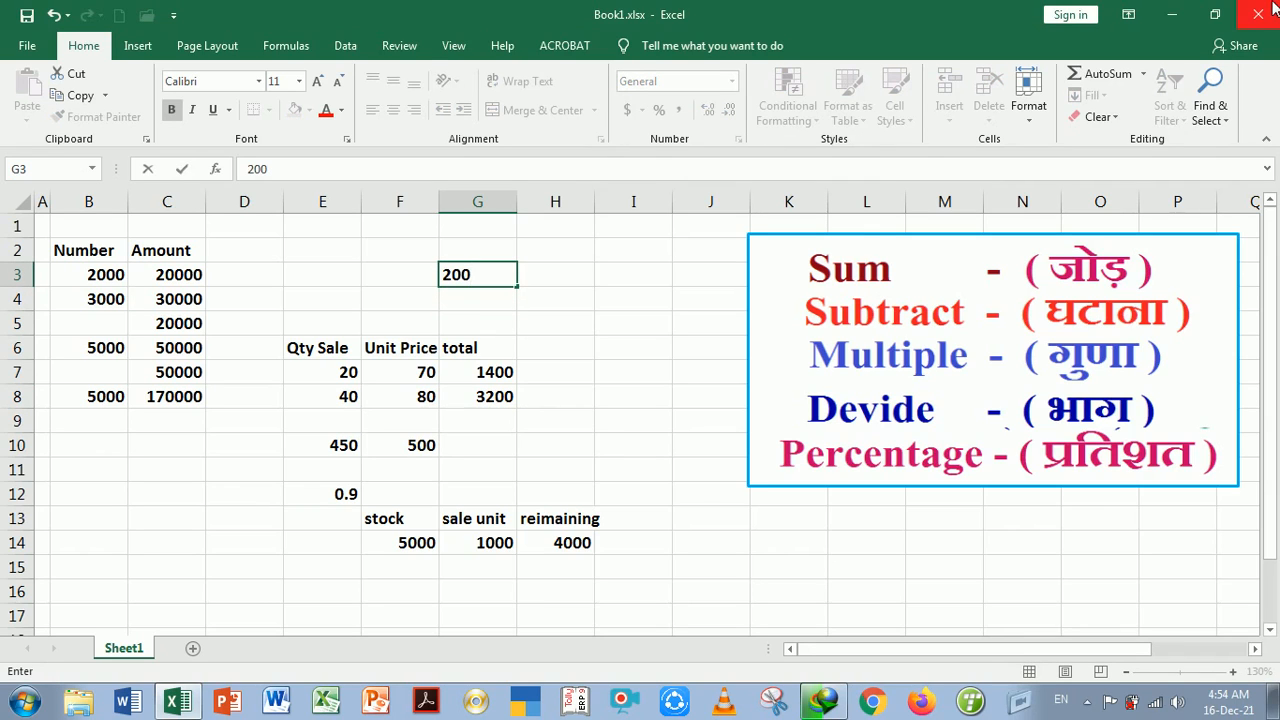
key(Tab)
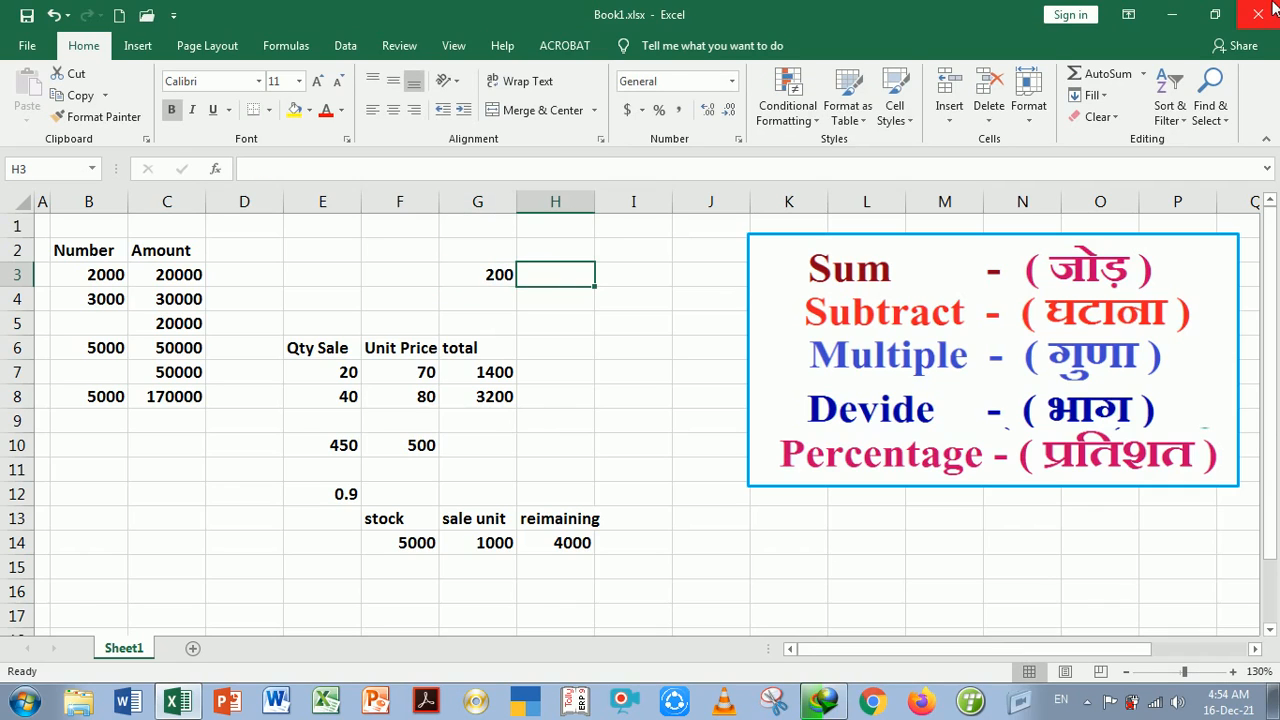
text(40)
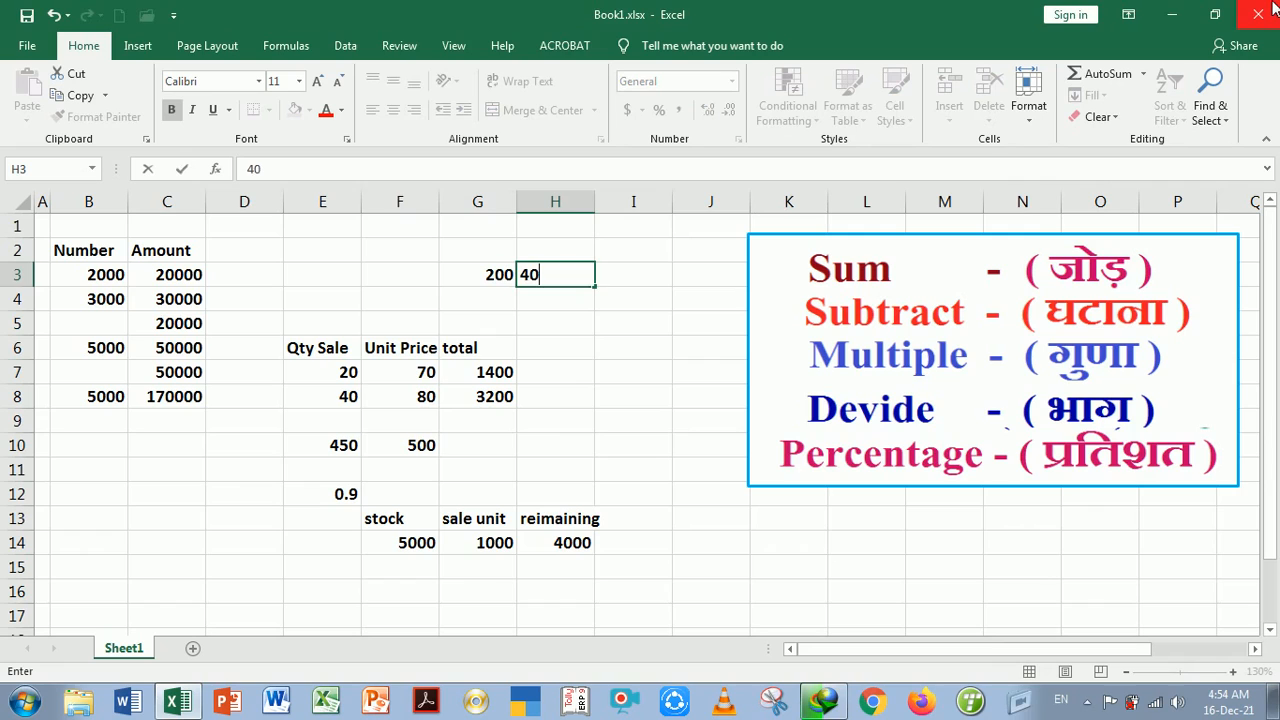
key(Return)
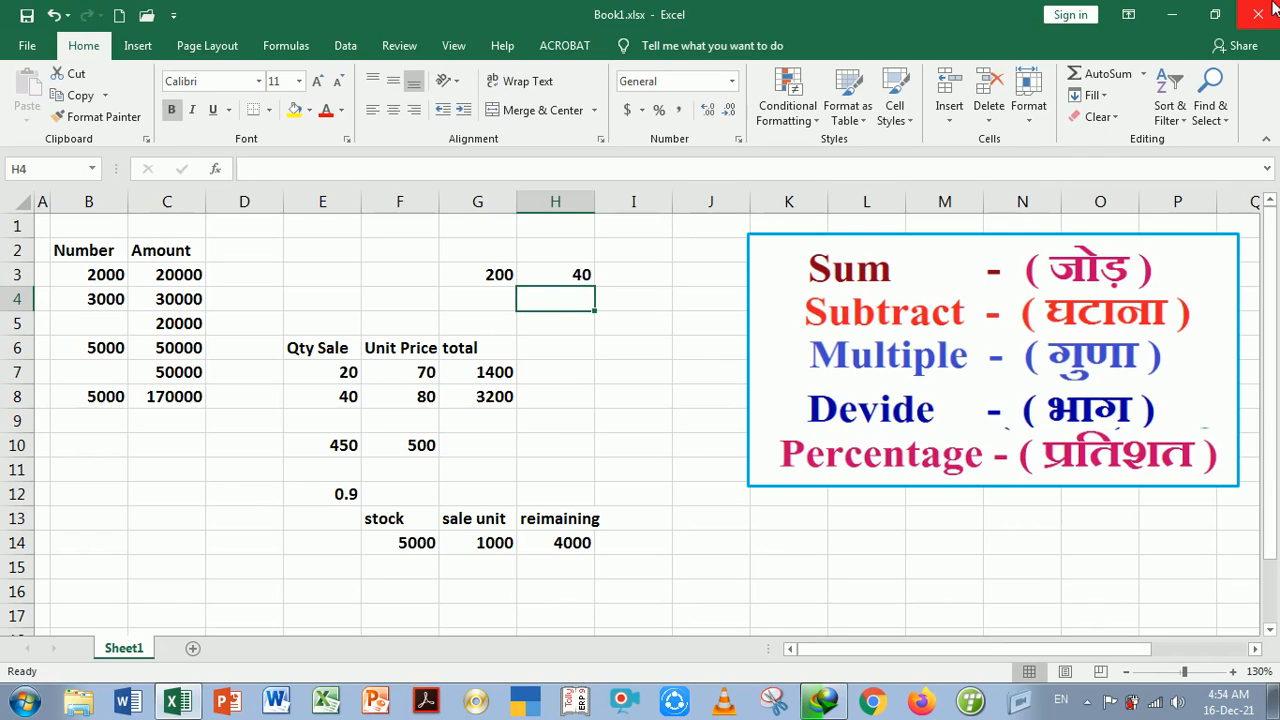
Divide the first number by the second in H4 with the formula =G3/H3.
text(=)
key(Up)
key(Up)
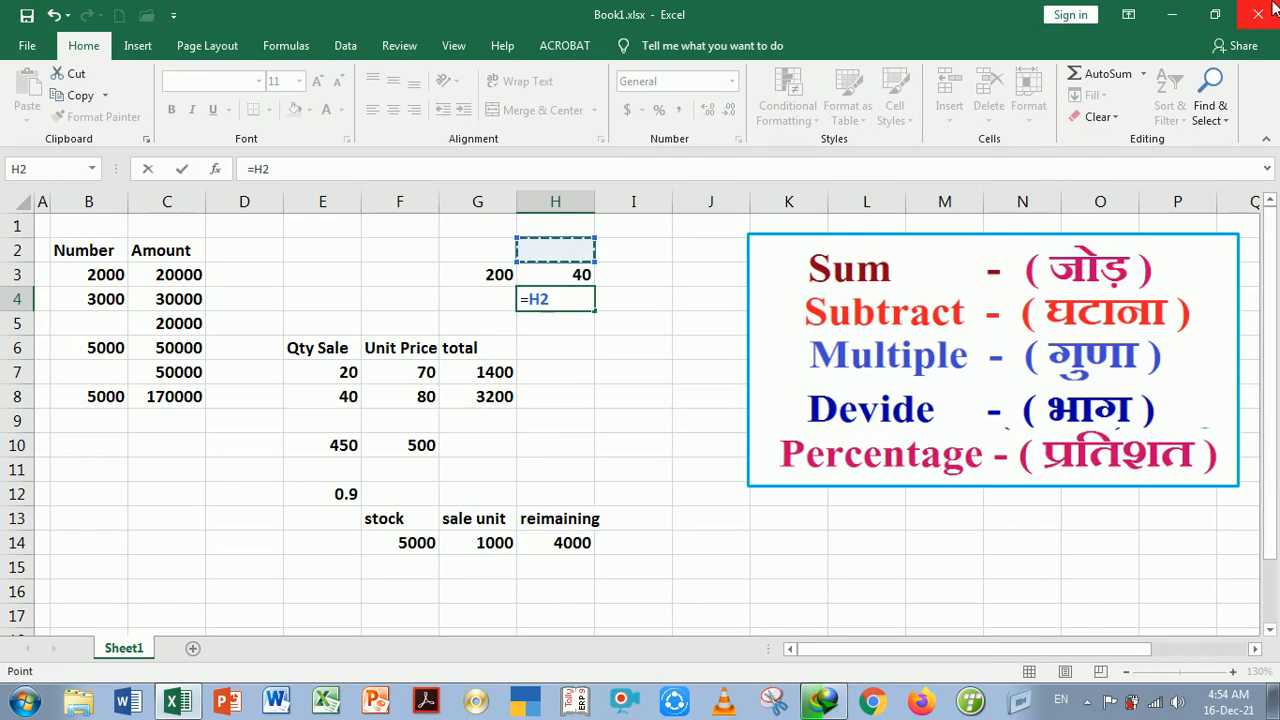
key(Left)
key(Down)
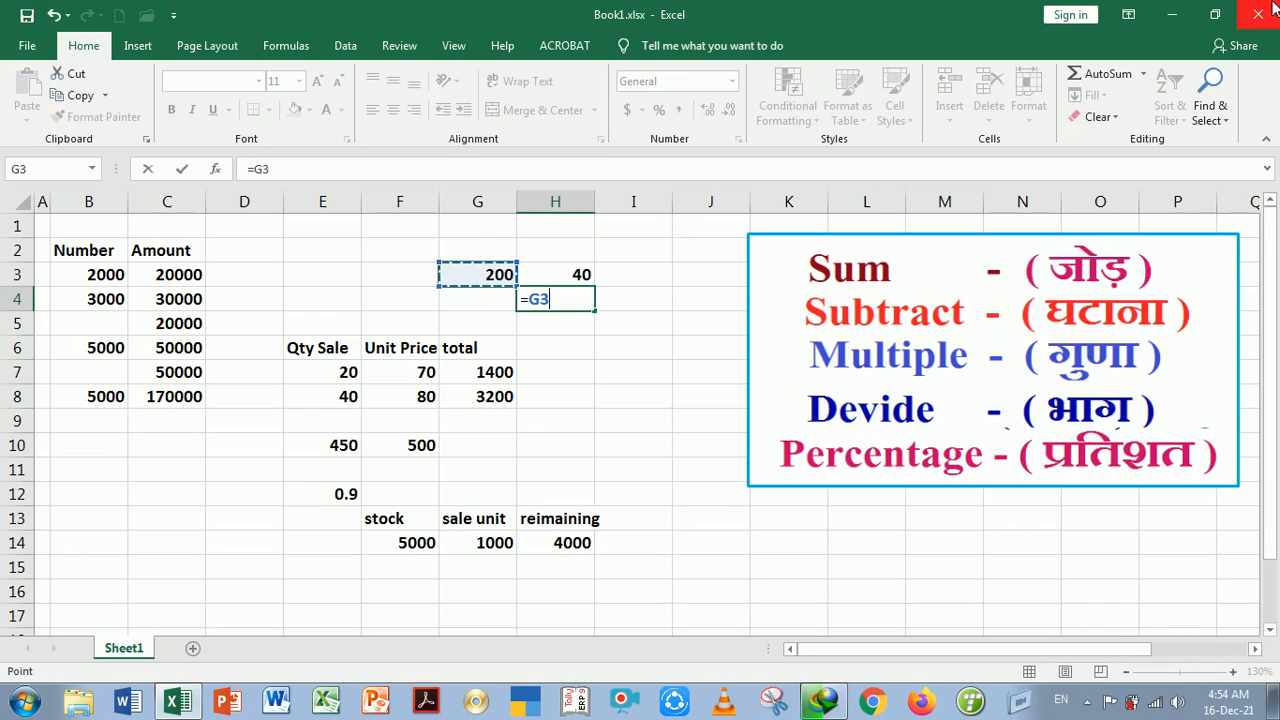
text(/)
key(Up)
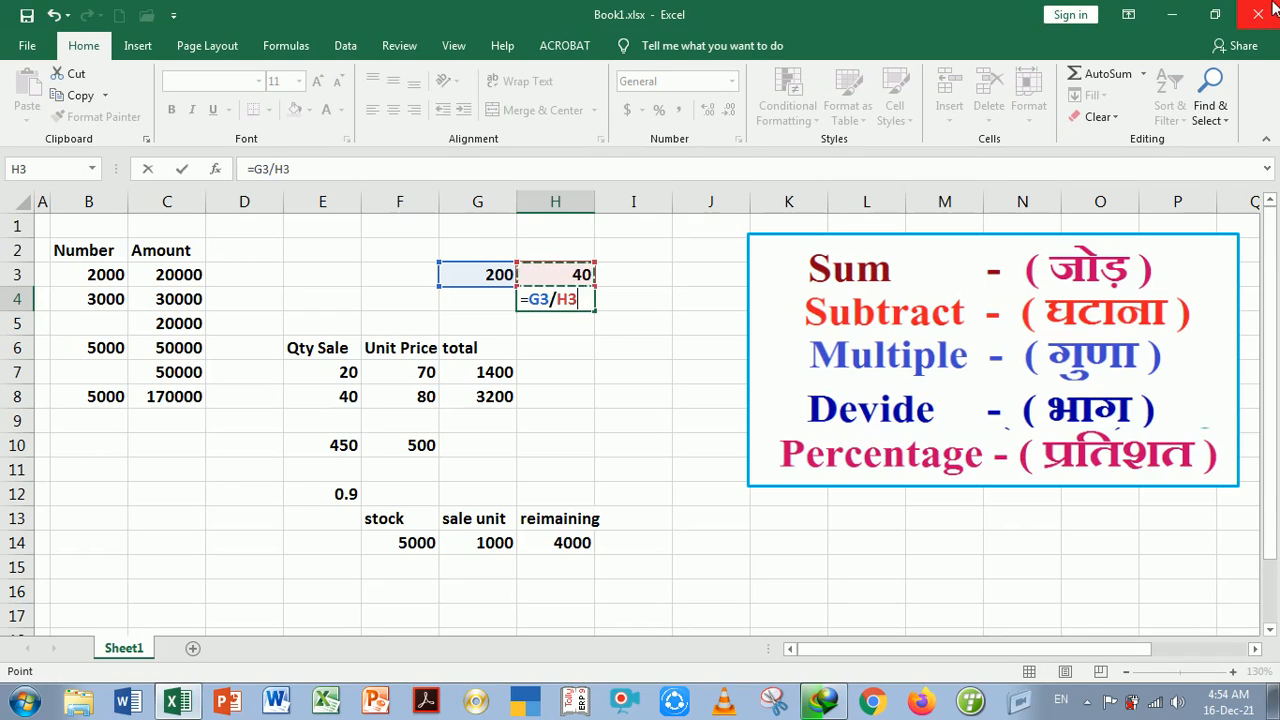
key(Return)
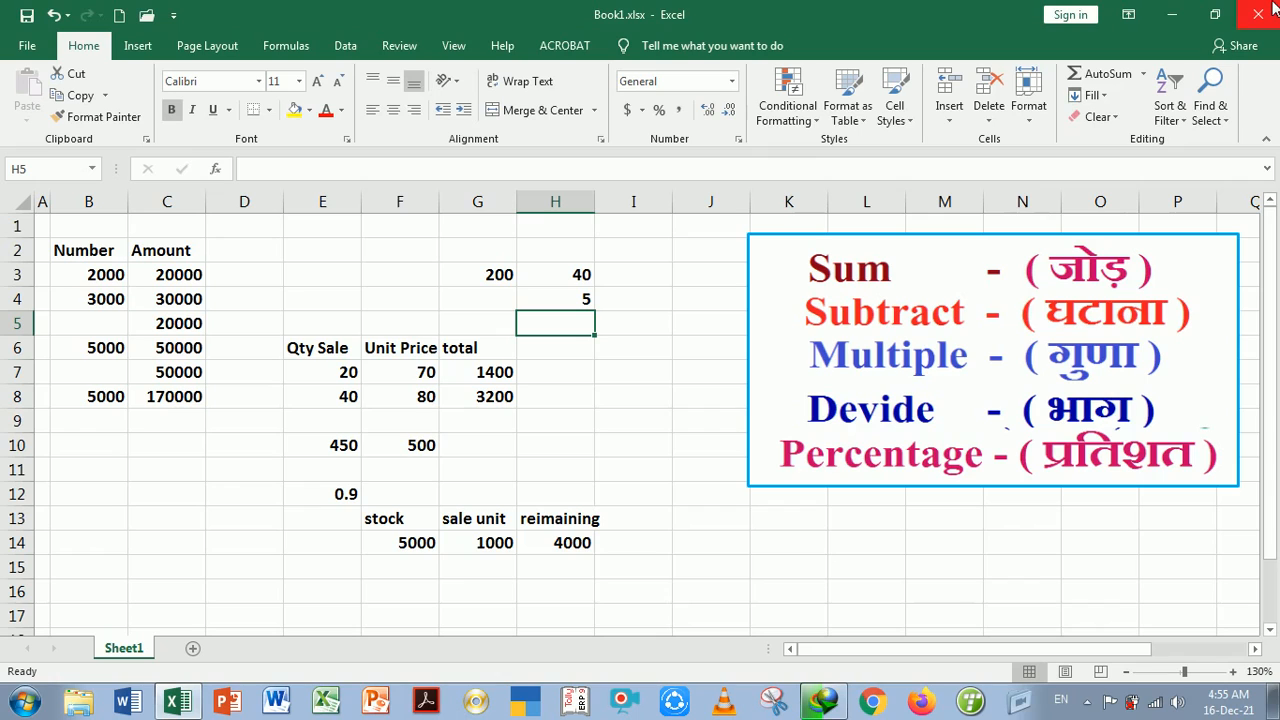
Start a percentage example by entering the label "marks" in C12.
key(Down)
key(Down)
key(Down)
key(Down)
key(Down)
key(Down)
key(Down)
key(Down)
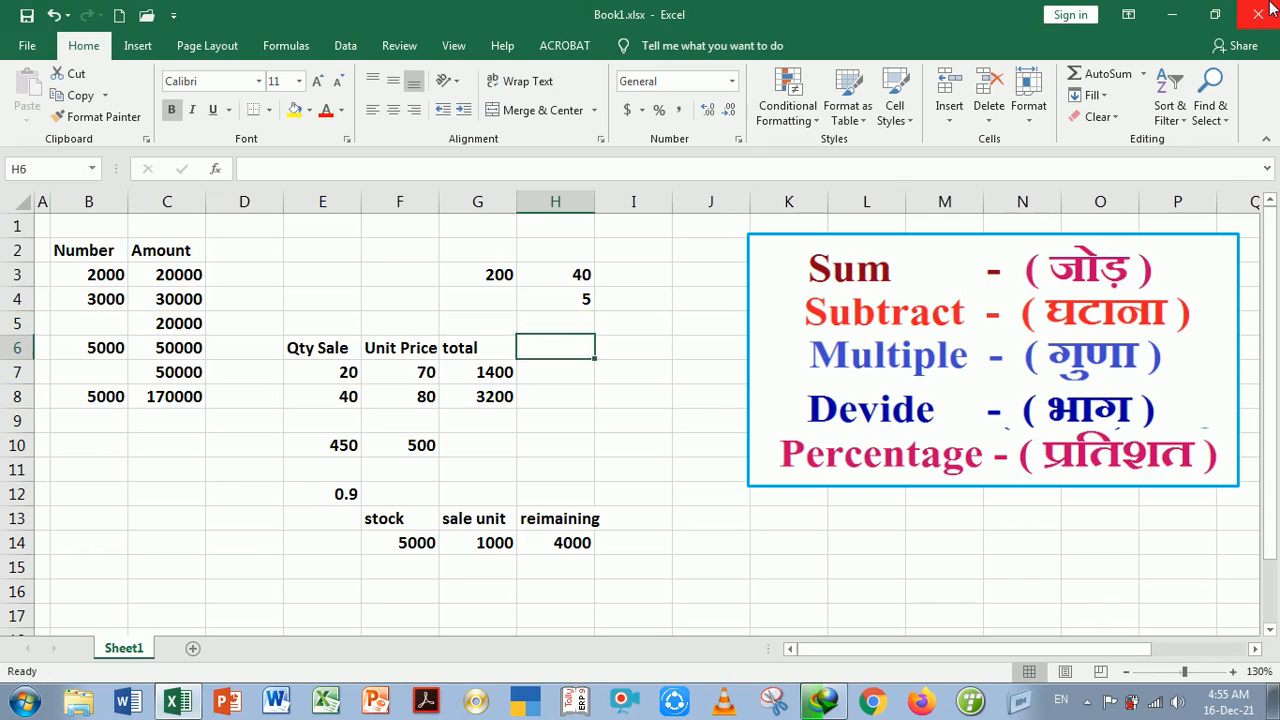
key(Down)
key(Down)
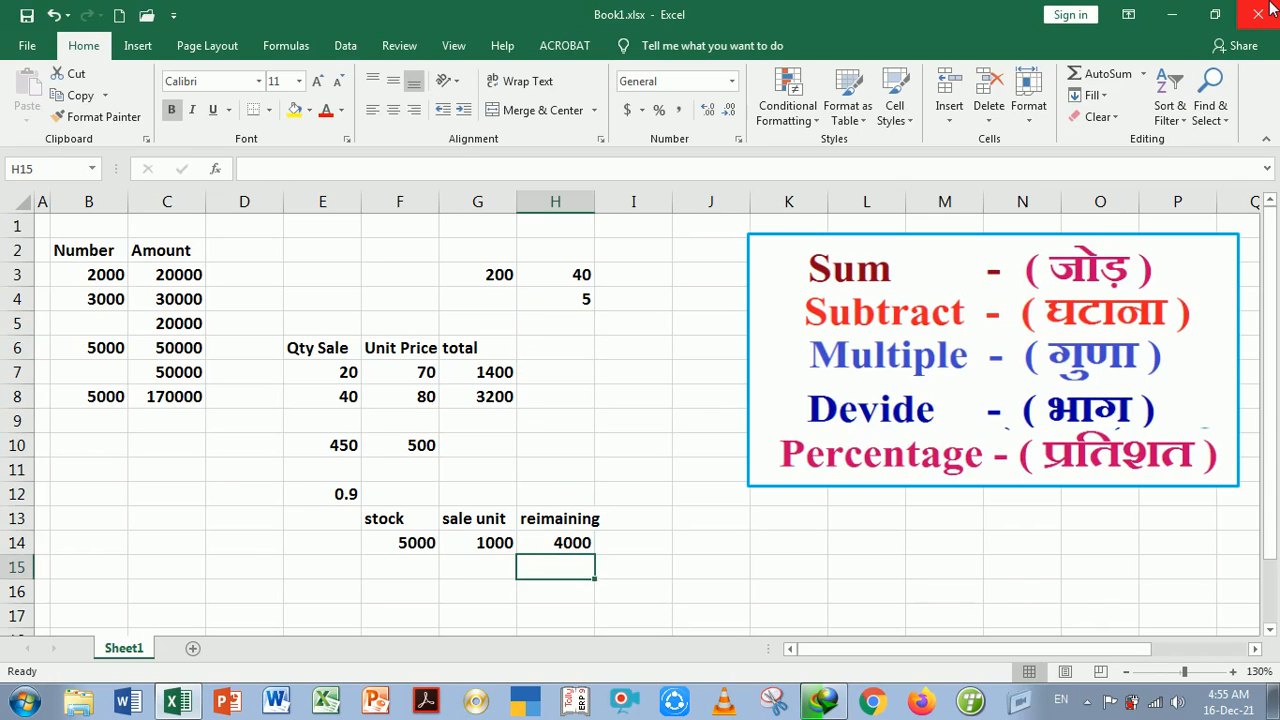
key(Left)
key(Left)
key(Left)
key(Left)
key(Left)
key(Up)
key(Up)
key(Up)
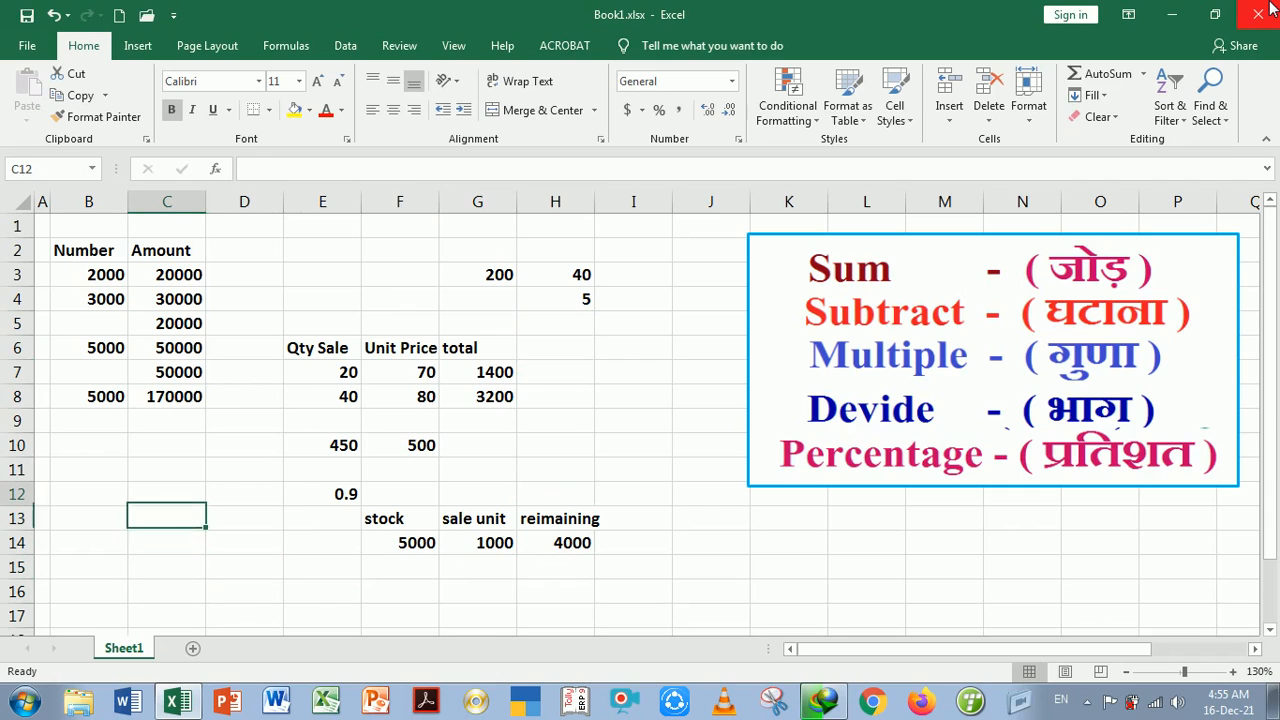
text(marks)
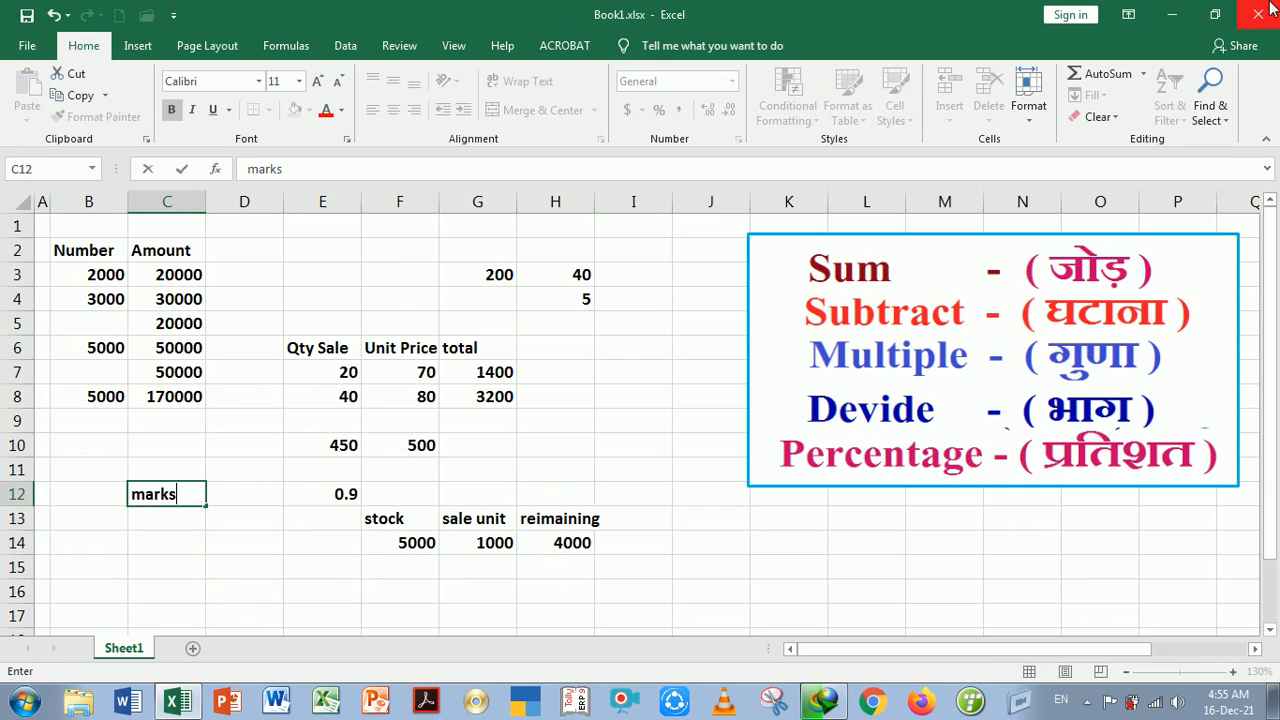
key(Tab)
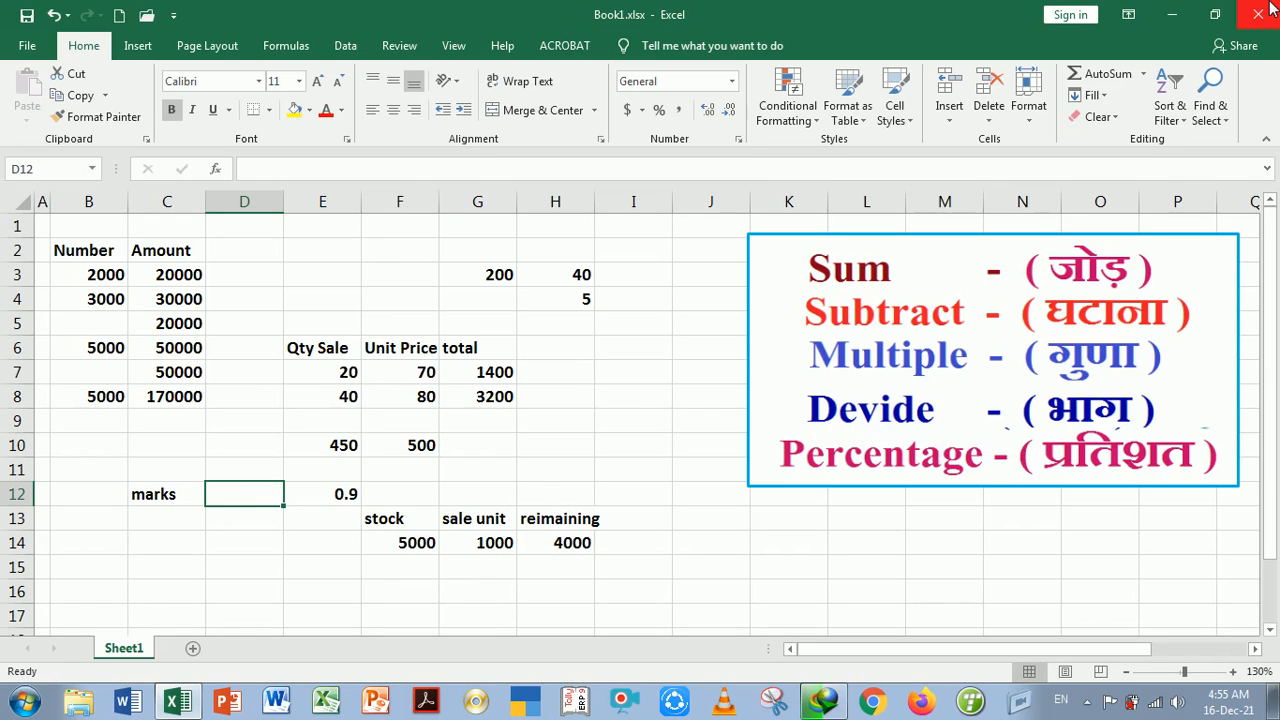
Enter the total marks 500 in D12 and the obtained marks 450 in C13.
text(500)
key(Return)
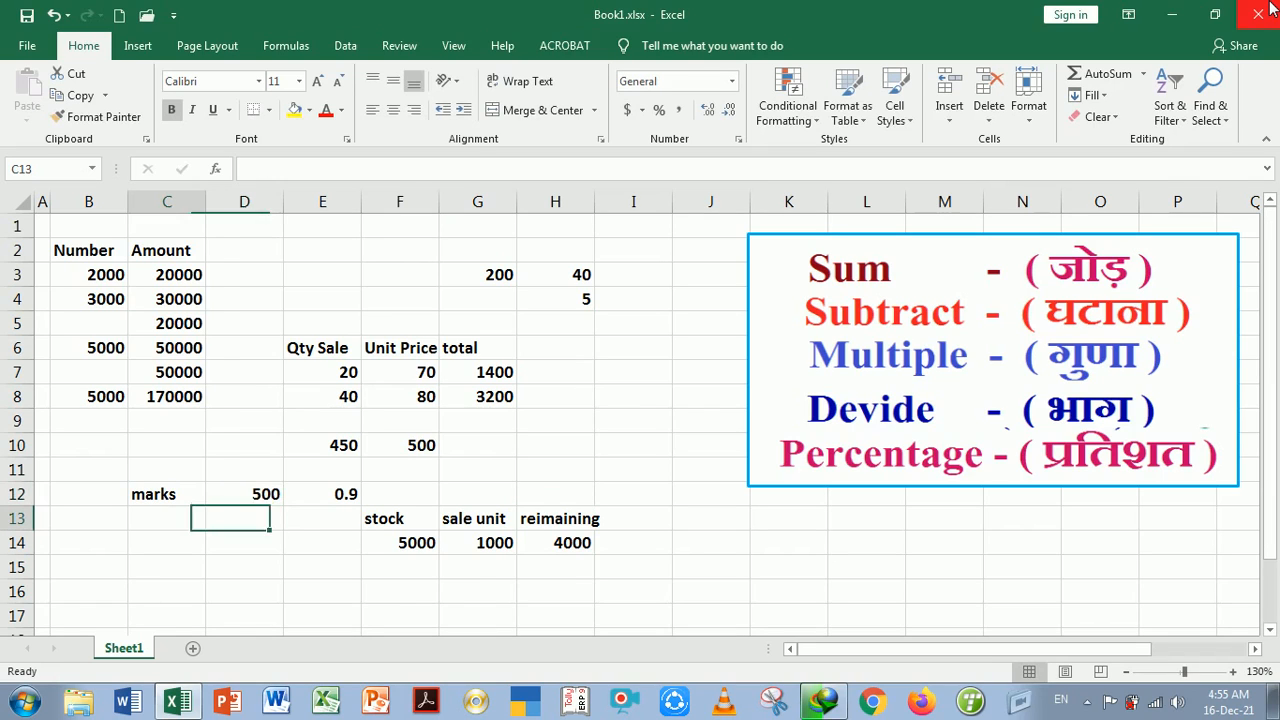
key(Left)
text(450)
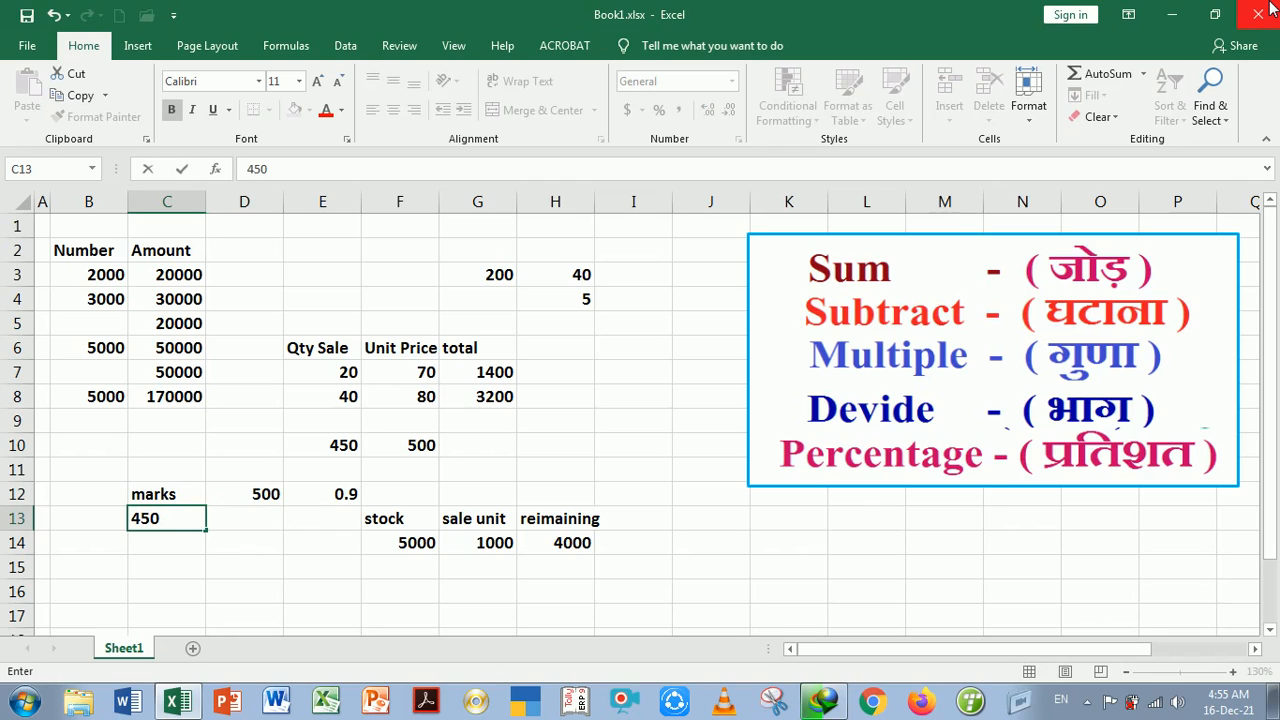
key(Tab)
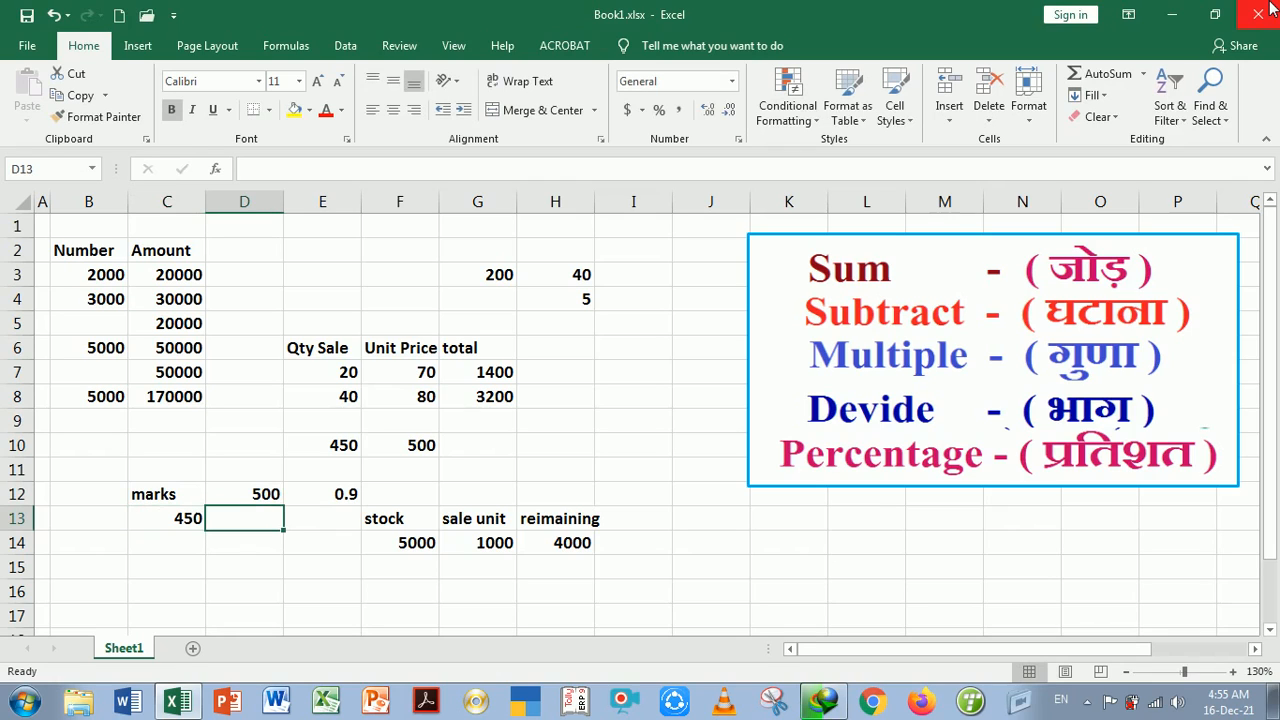
Divide the obtained marks by the total marks in D14 with the formula =C13/D12.
key(Down)
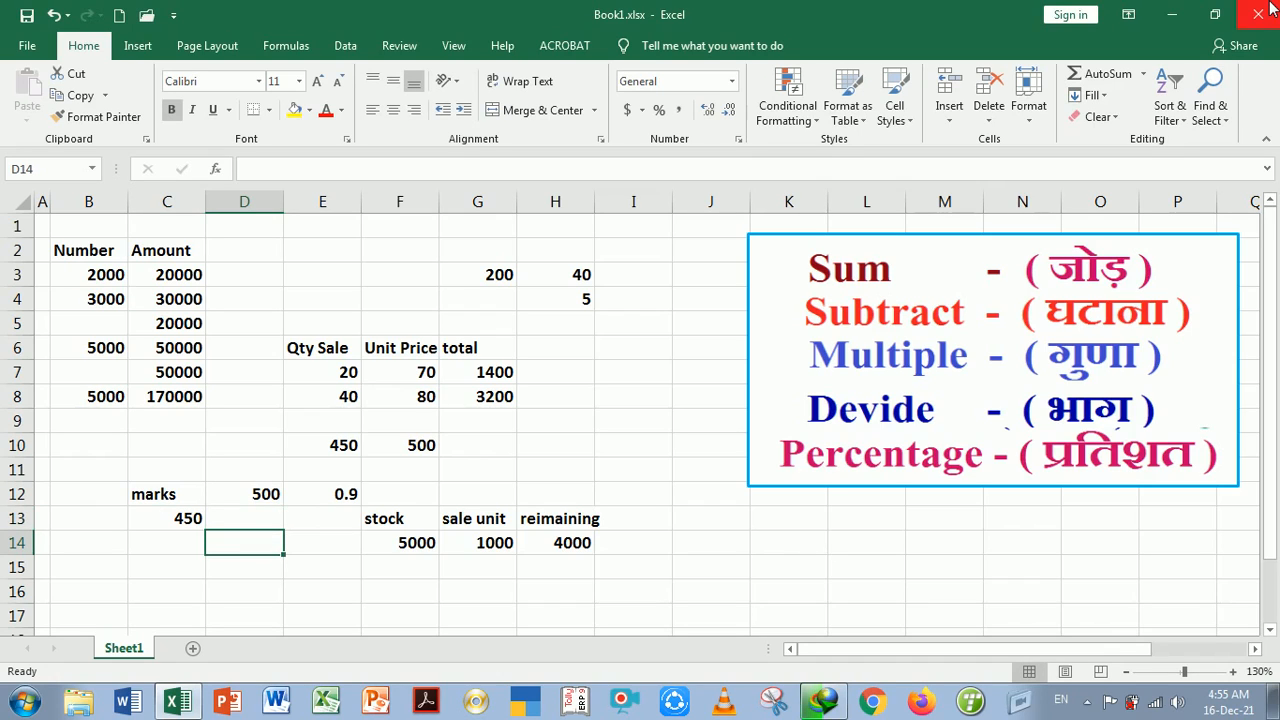
text(=)
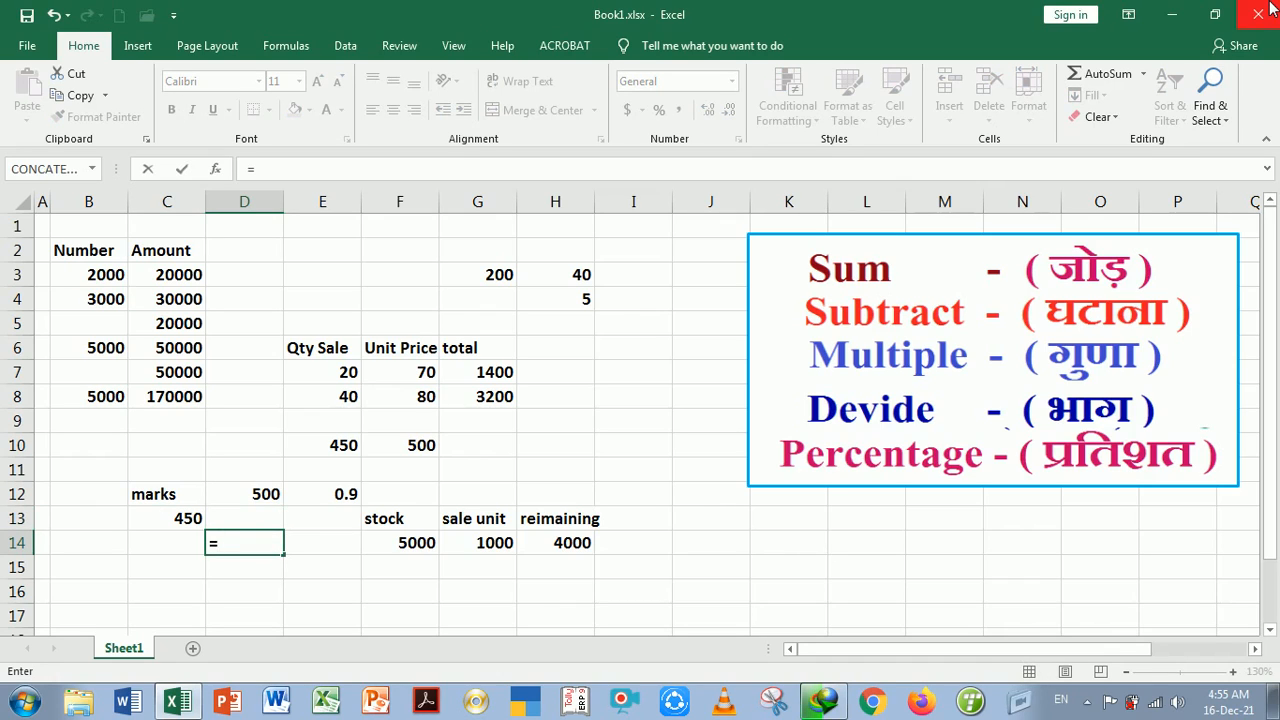
key(Up)
key(Left)
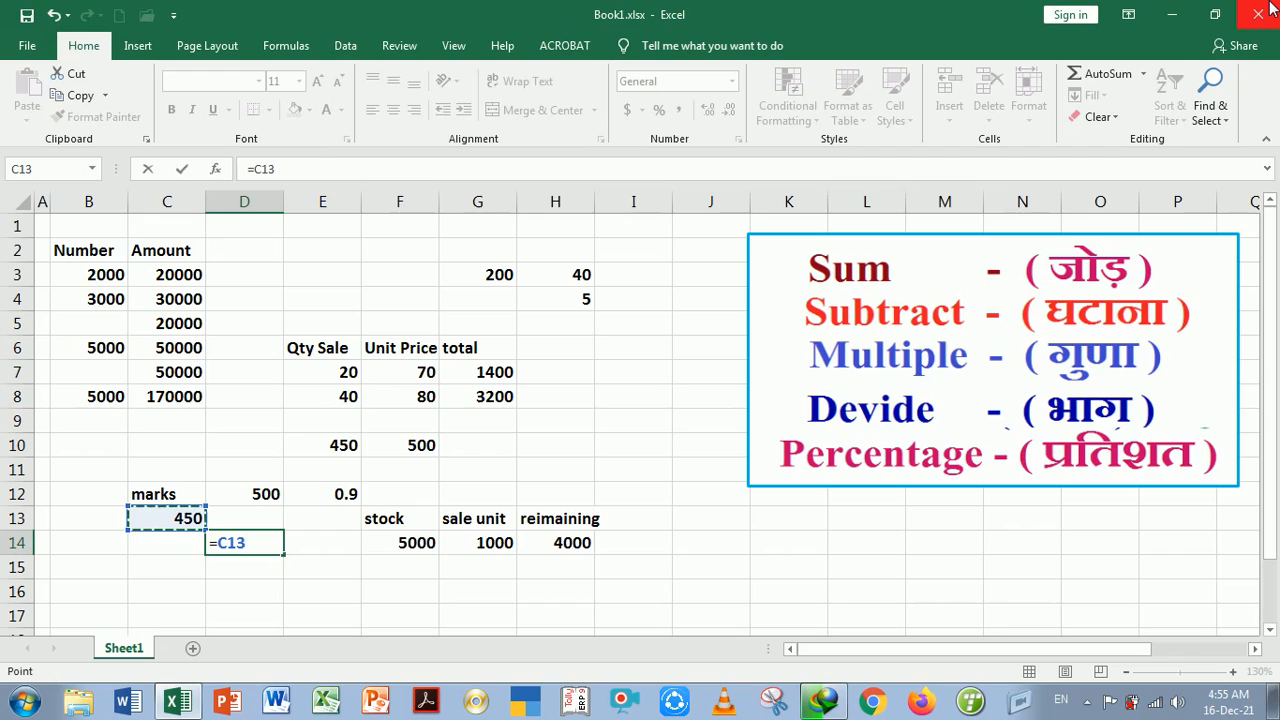
text(/)
key(Up)
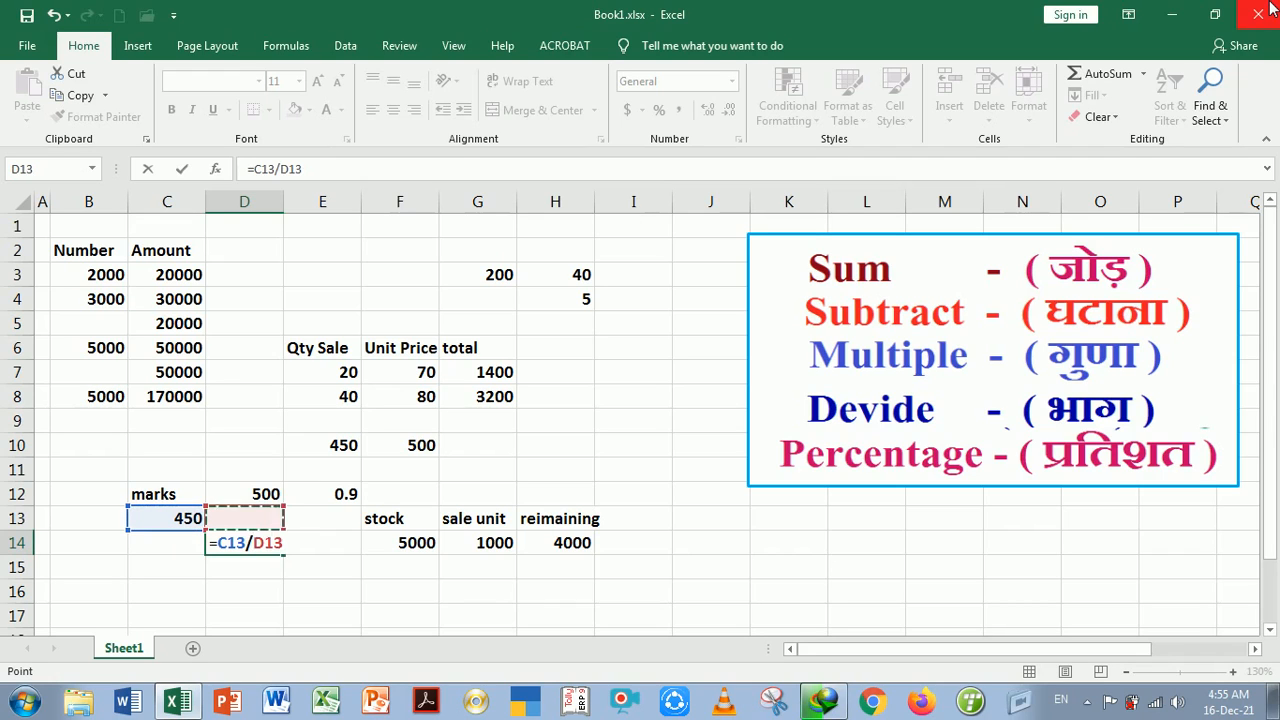
key(Up)
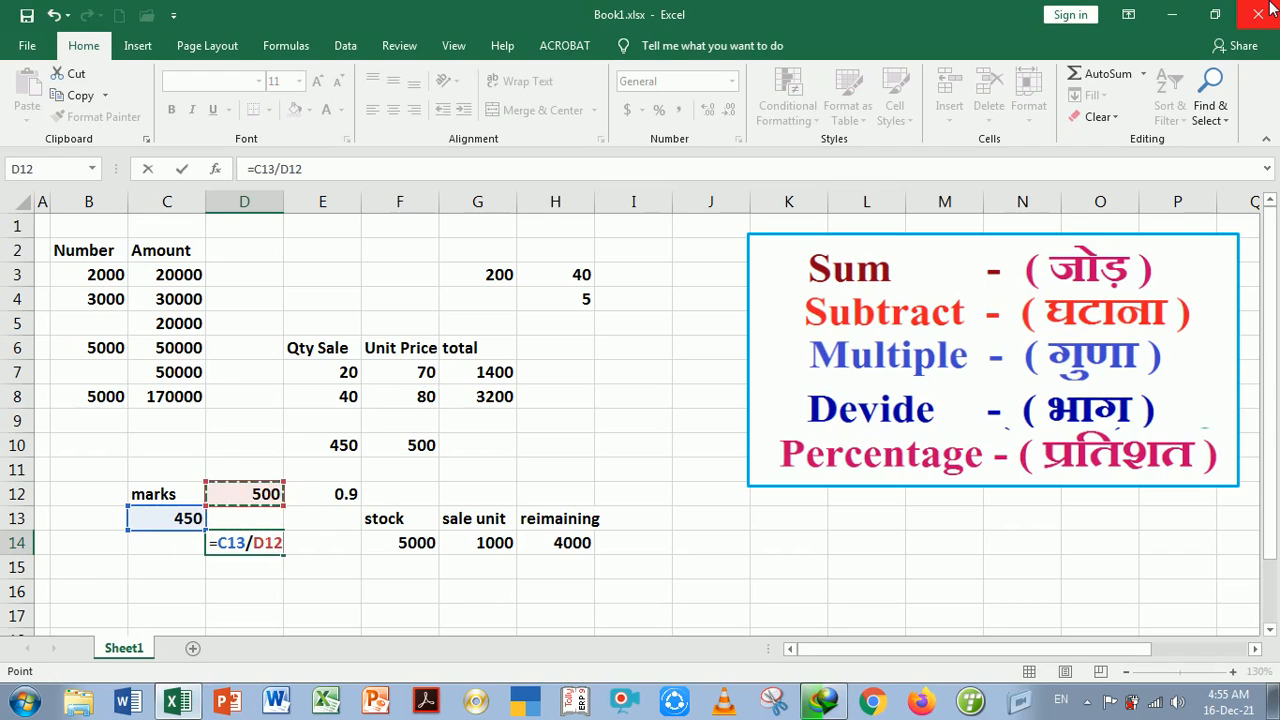
key(Return)
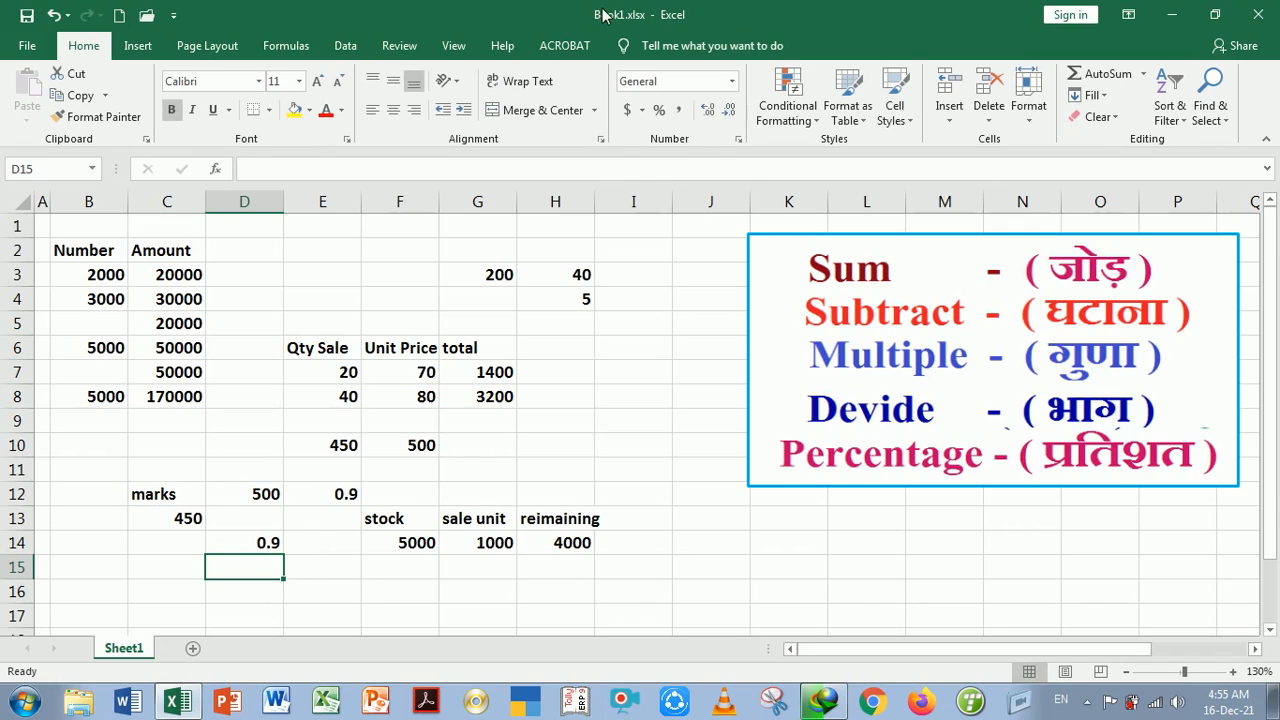
Format the division result in D14 as a percentage and check the cell's formula.
click(252, 549)
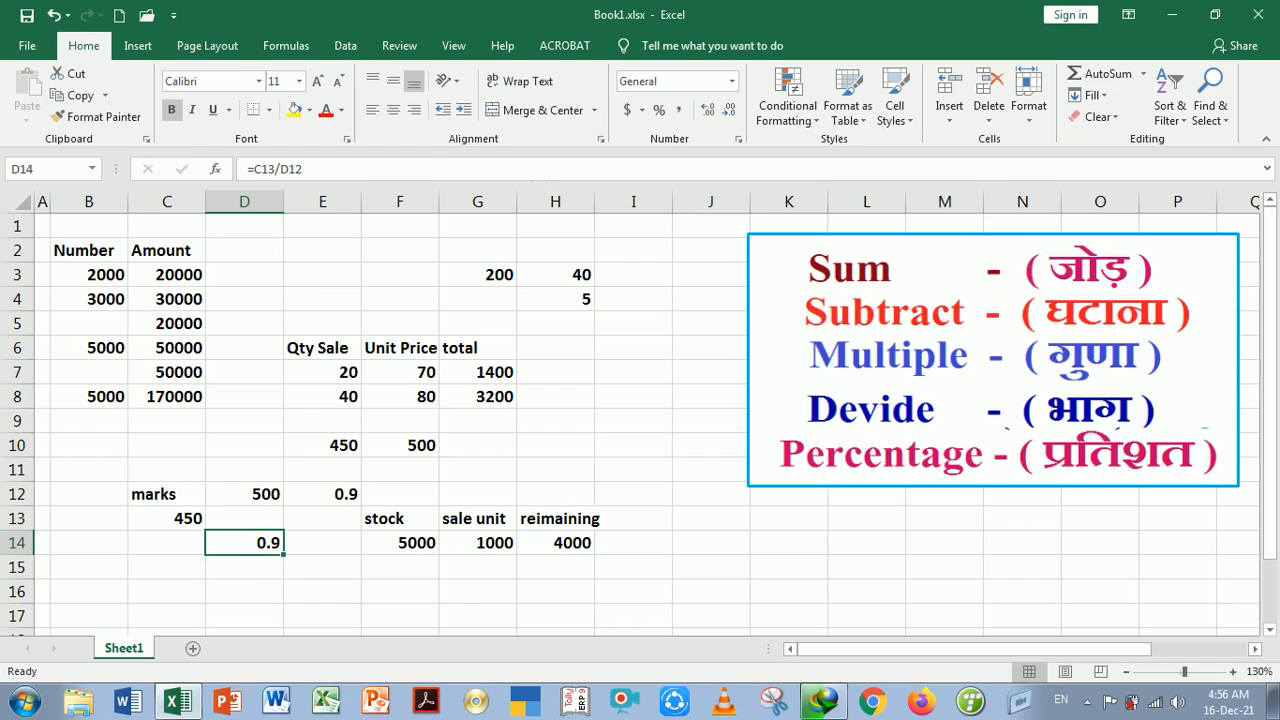
click(659, 112)
click(276, 588)
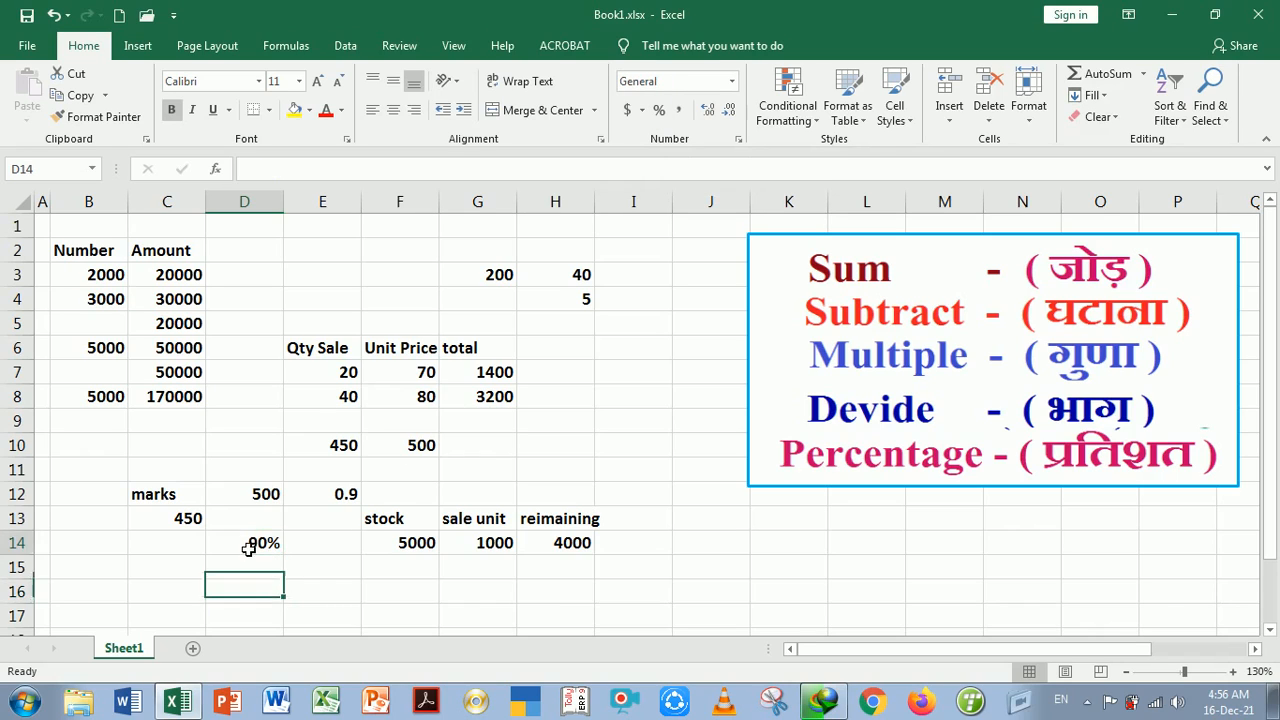
click(248, 548)
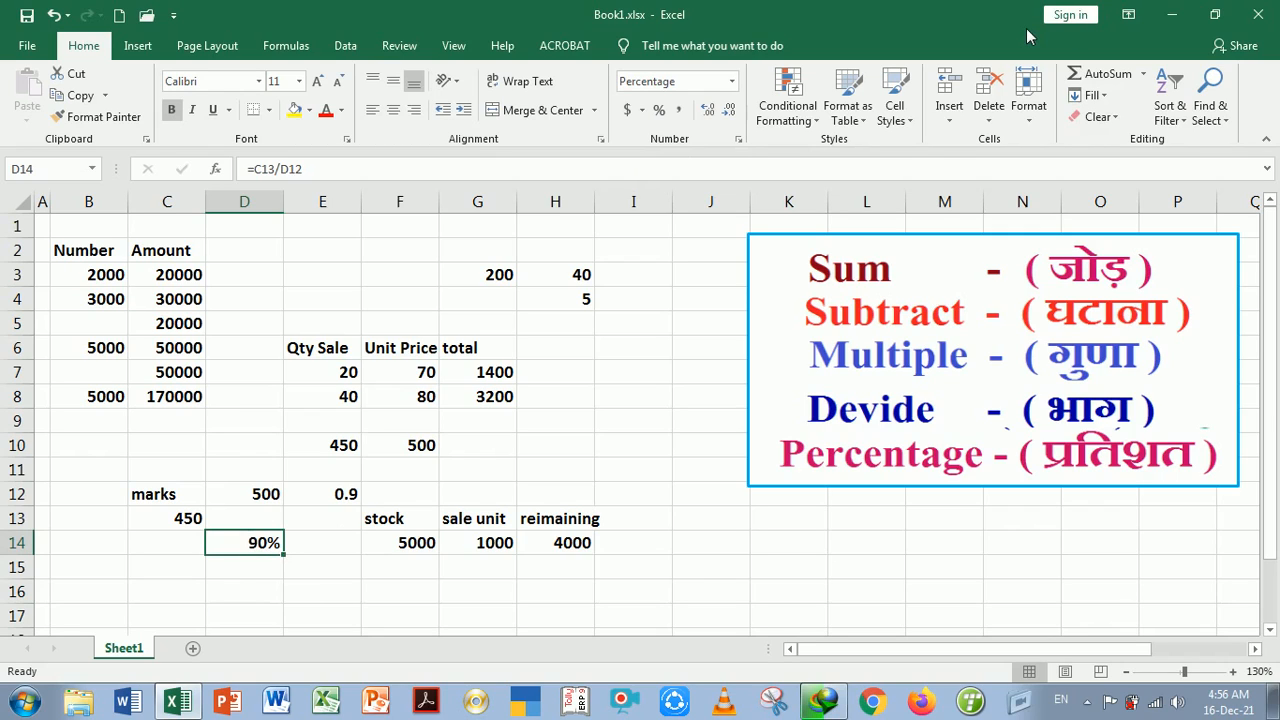
Enter 2% in J15 and the amount 20000 in K15 for a second percentage example.
key(Down)
key(Up)
key(Down)
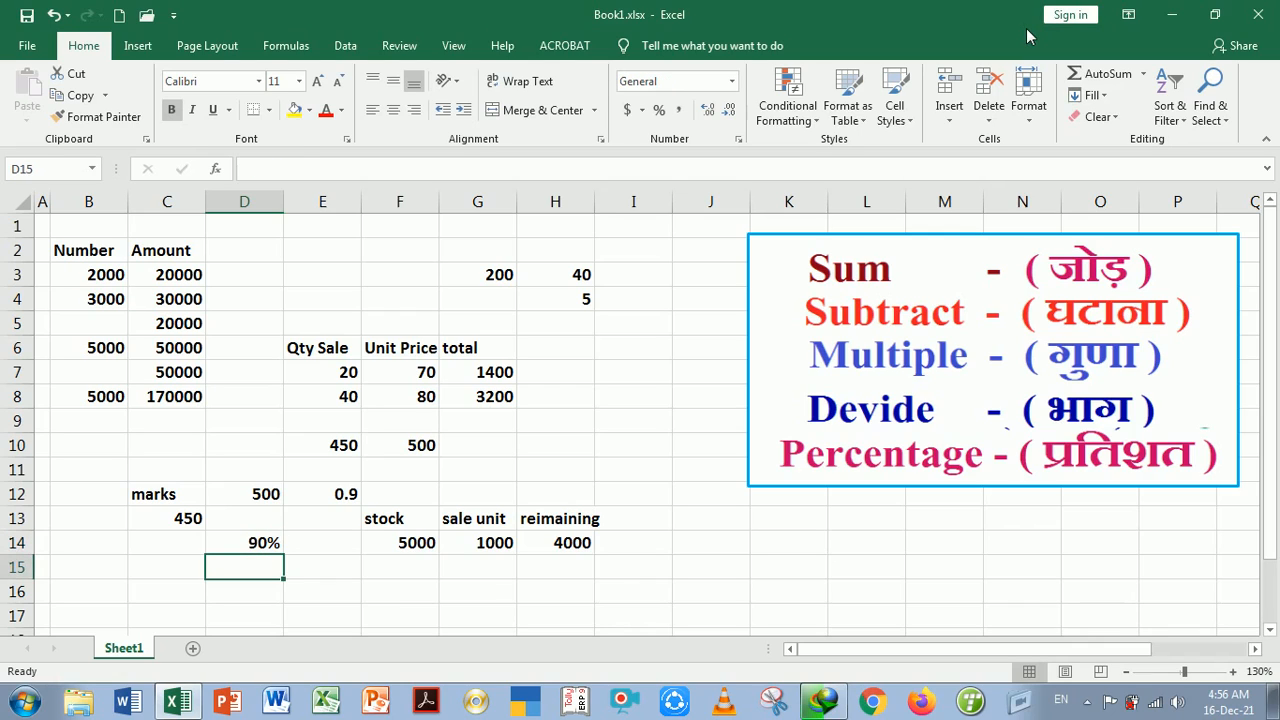
key(Right)
key(Right)
key(Right)
key(Right)
key(Right)
key(Right)
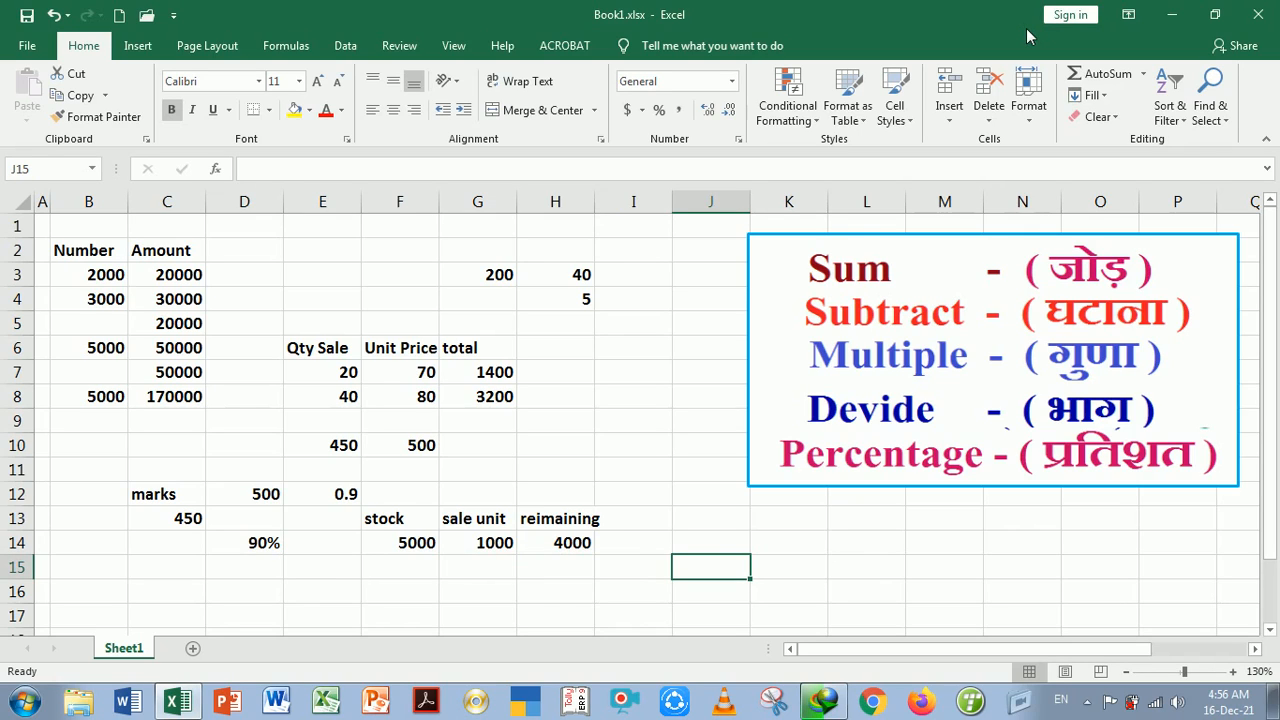
text(2)
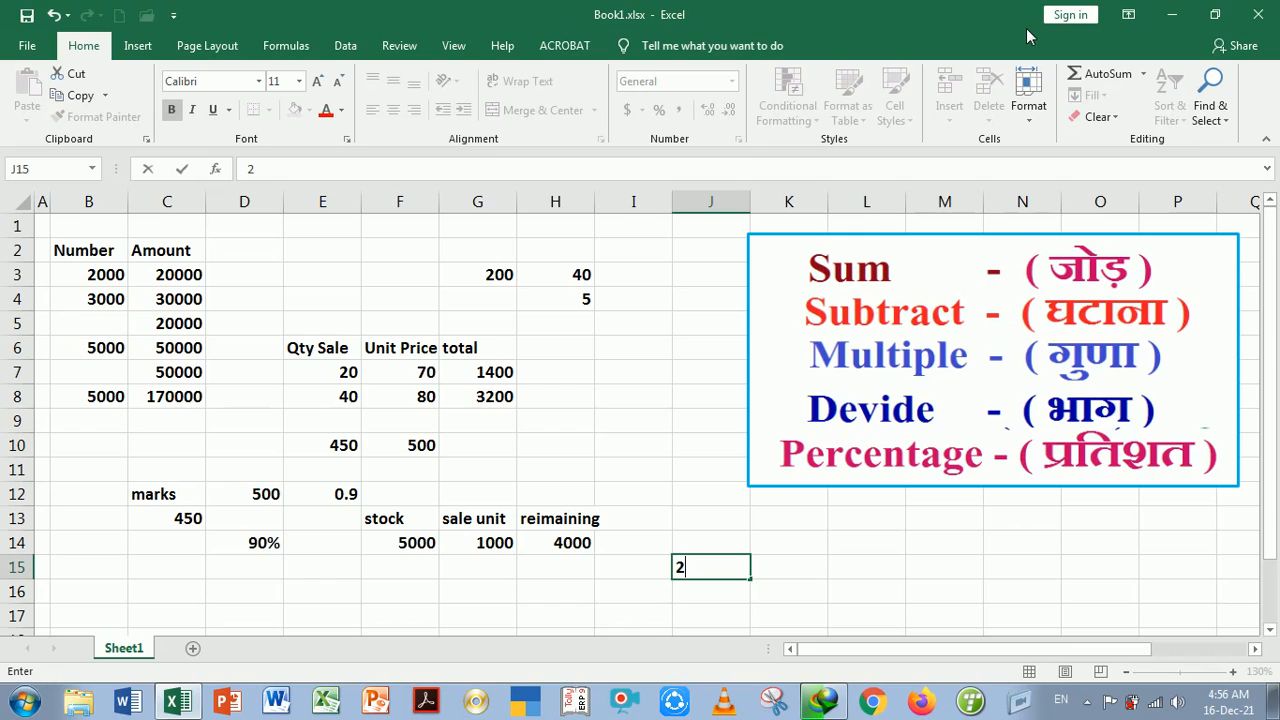
text(%)
key(Return)
key(Right)
key(Up)
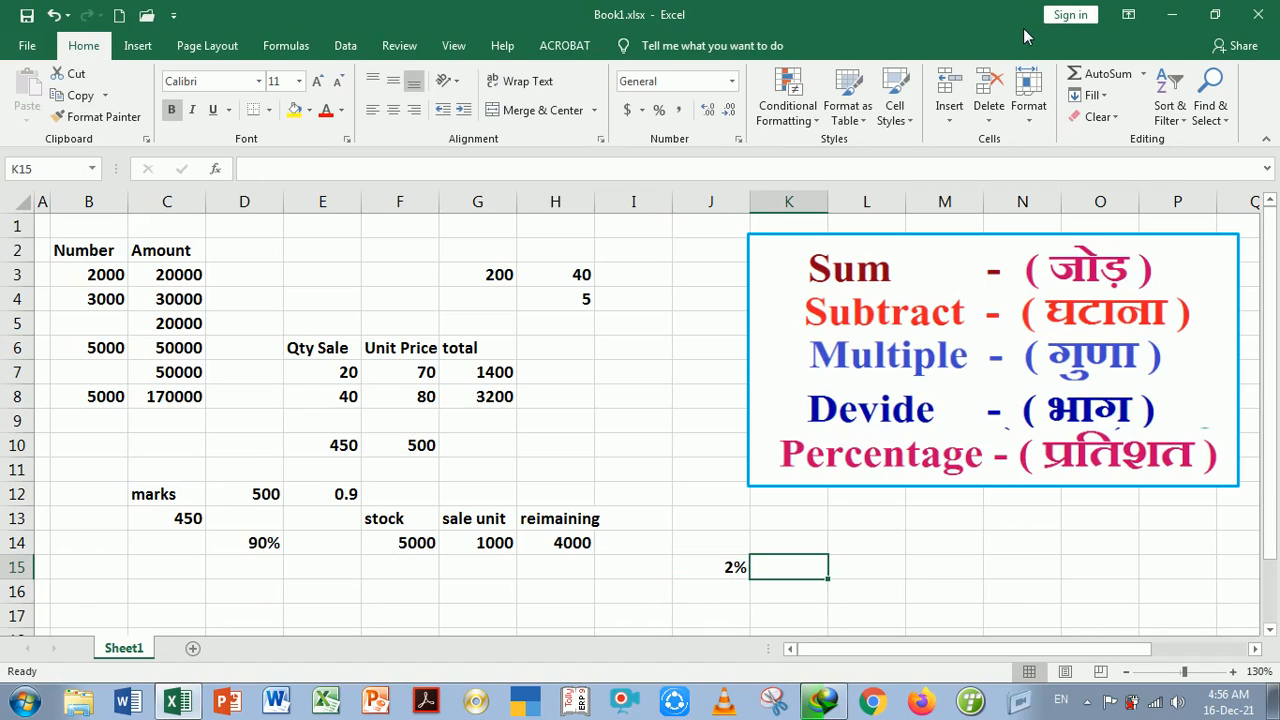
text(20000)
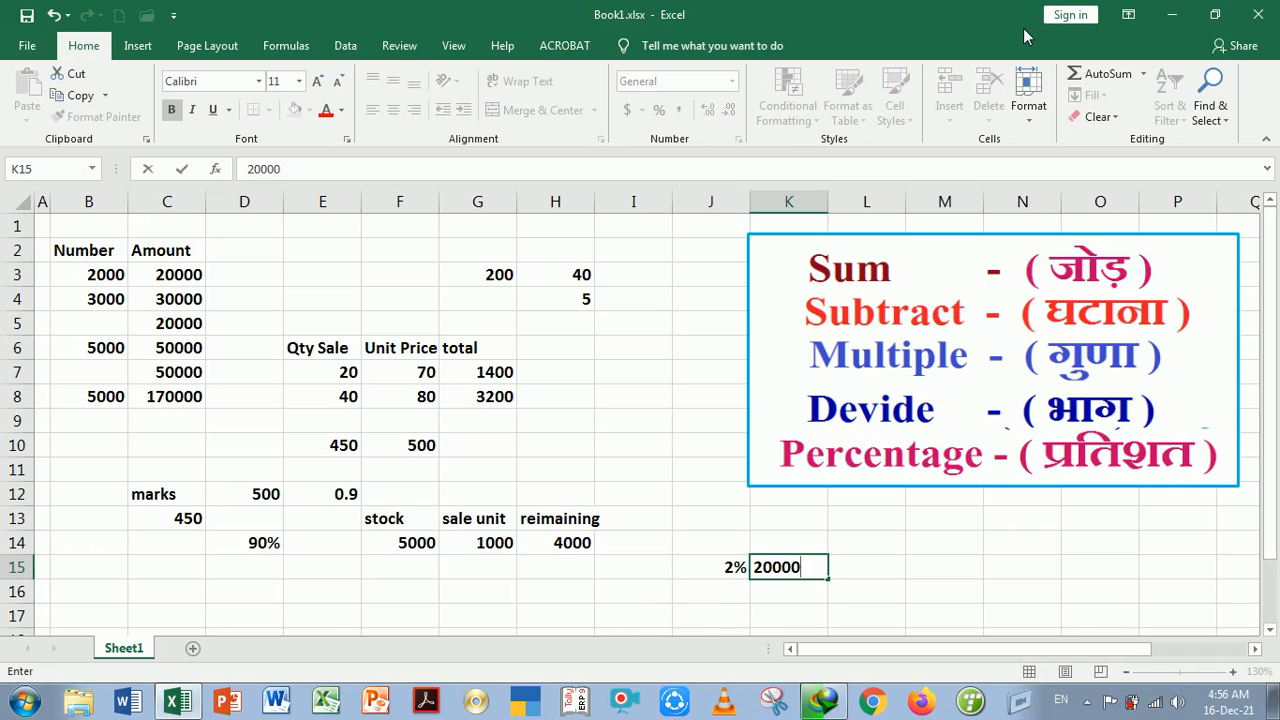
key(Tab)
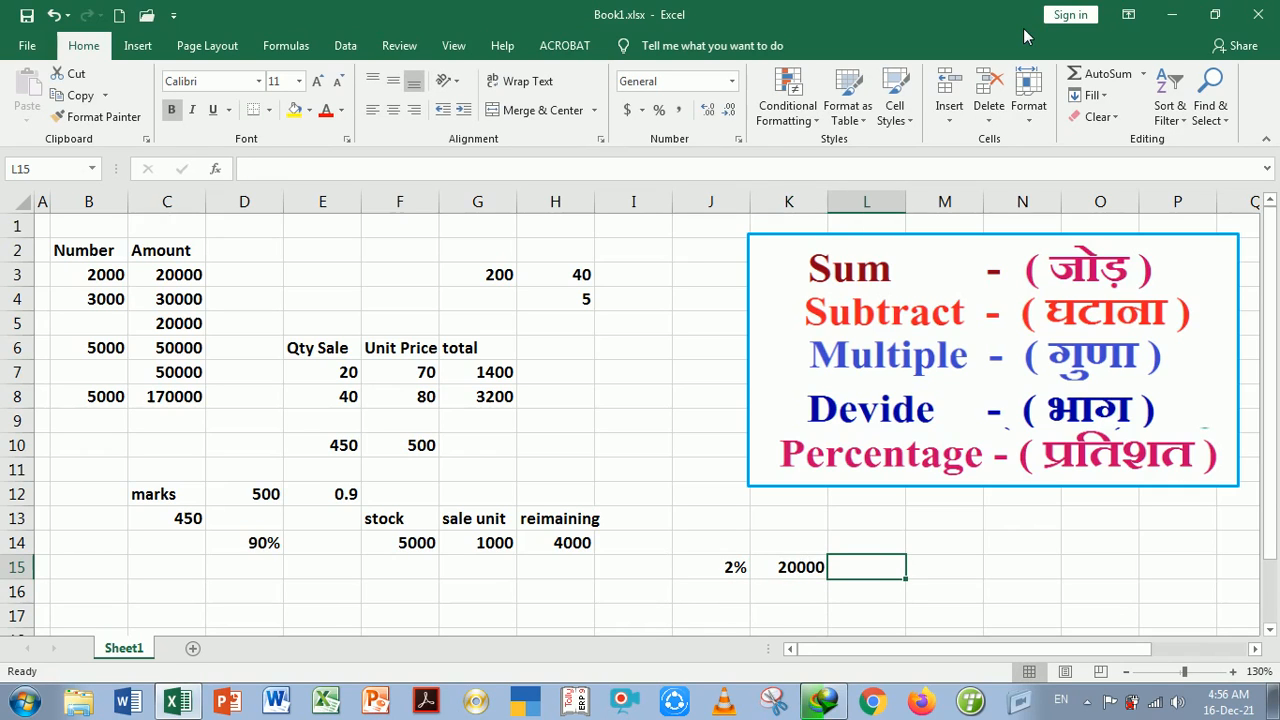
Calculate the percentage of the amount in L15 with the formula =K15*J15.
text(=)
key(Left)
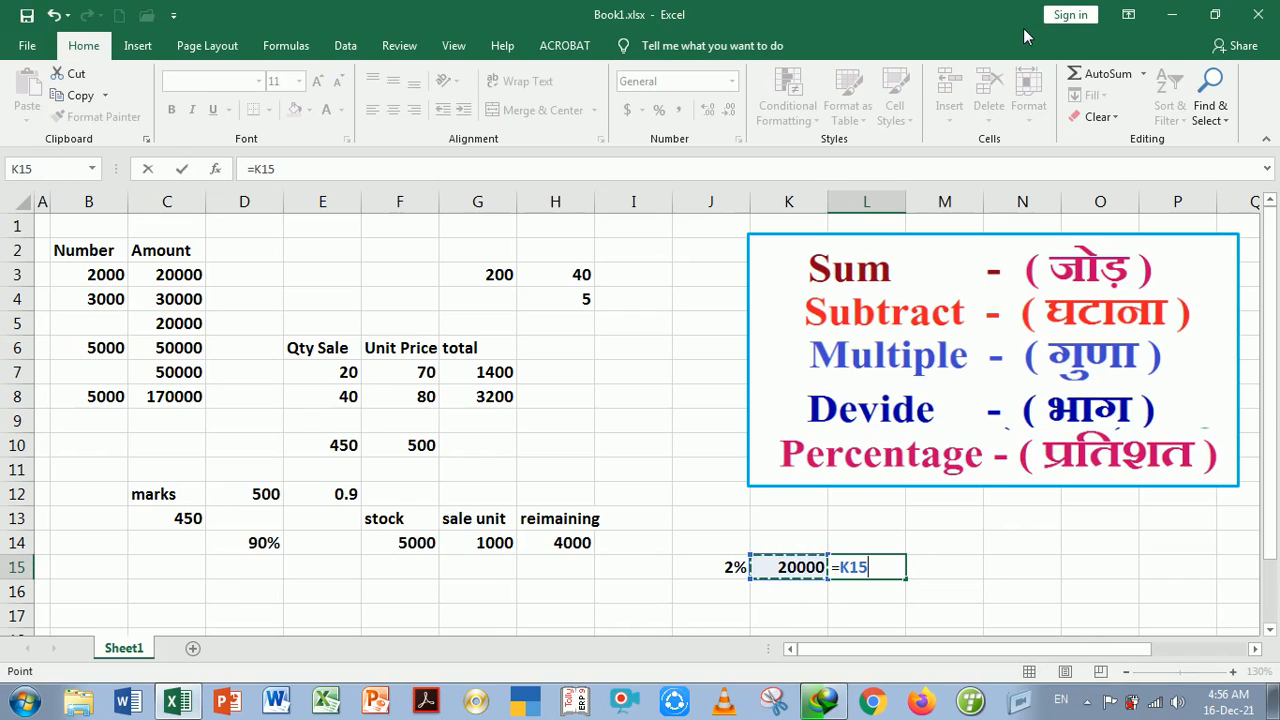
text(*)
key(Left)
key(Left)
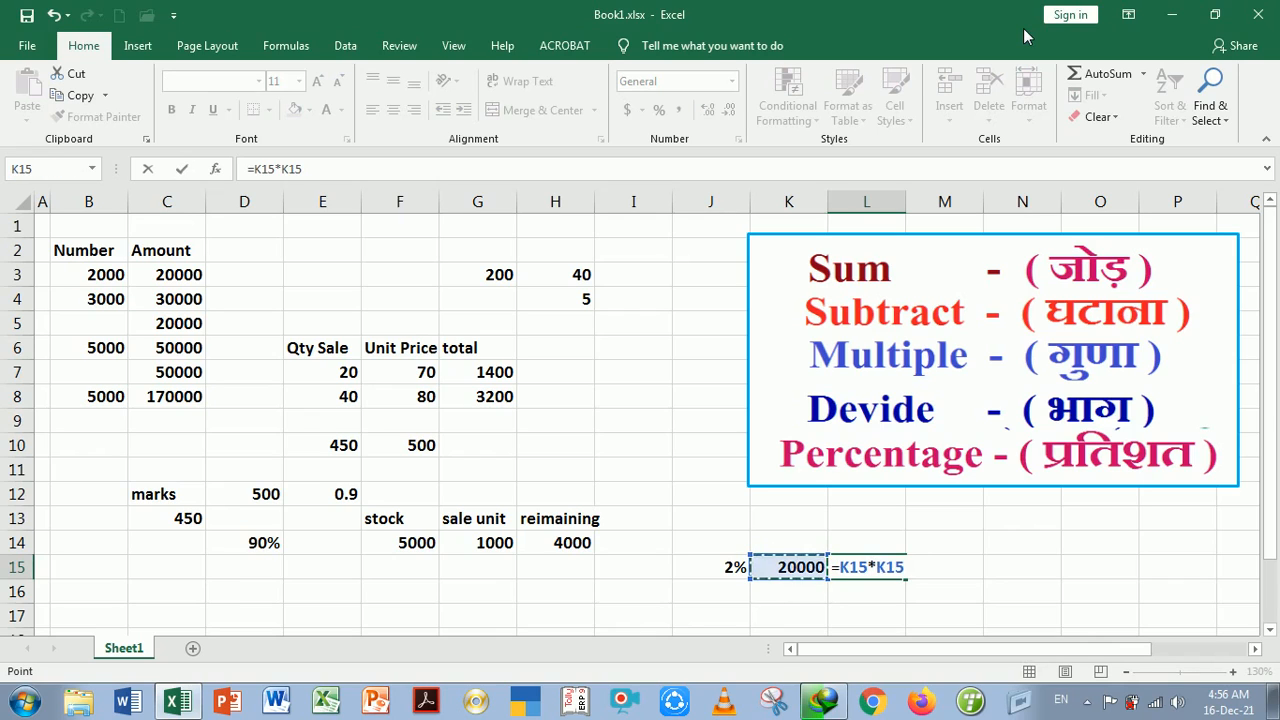
key(Return)
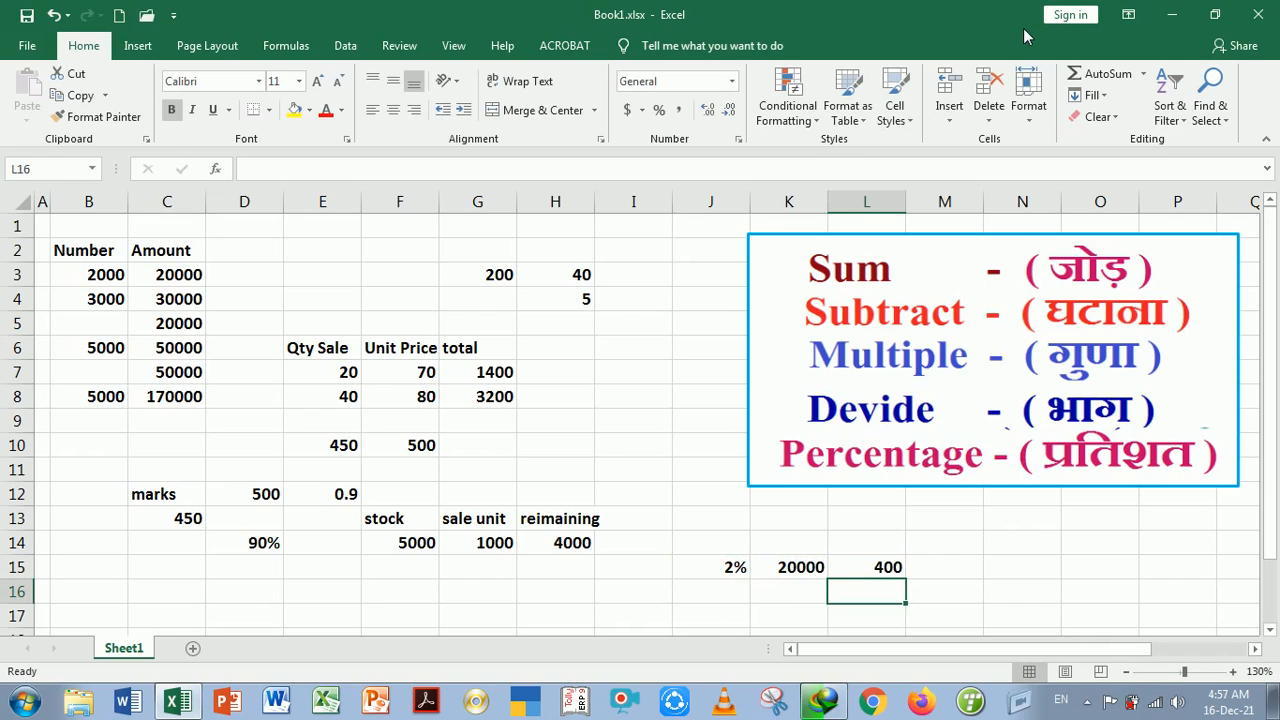
Review the formula in L15 and the percentage cell J15 that it refers to.
key(Up)
key(F2)
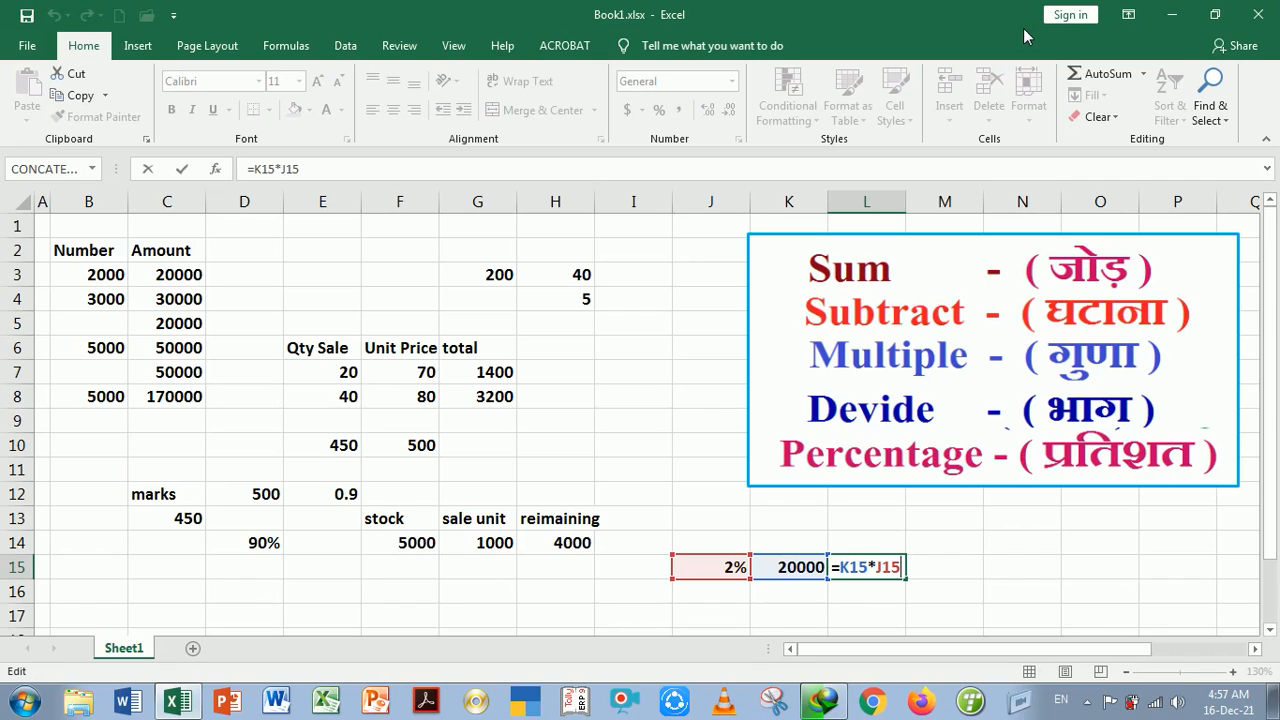
key(Return)
key(Up)
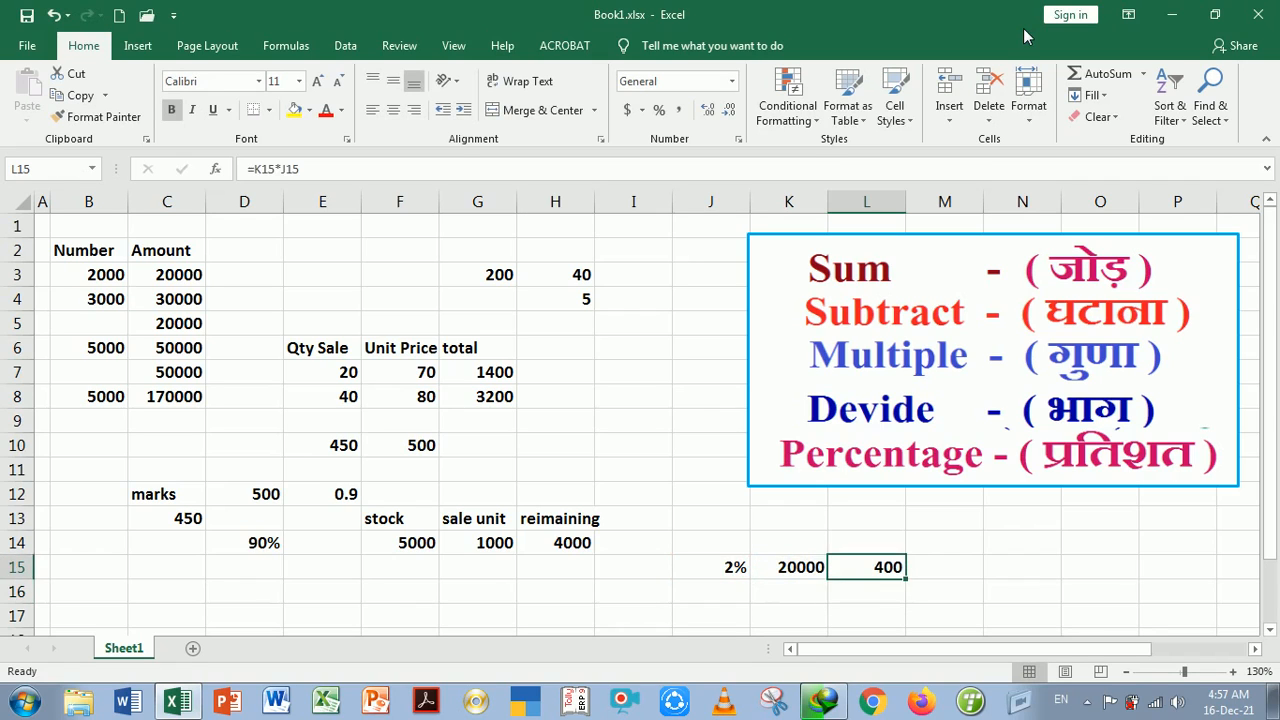
key(Up)
key(Down)
key(Left)
key(Left)
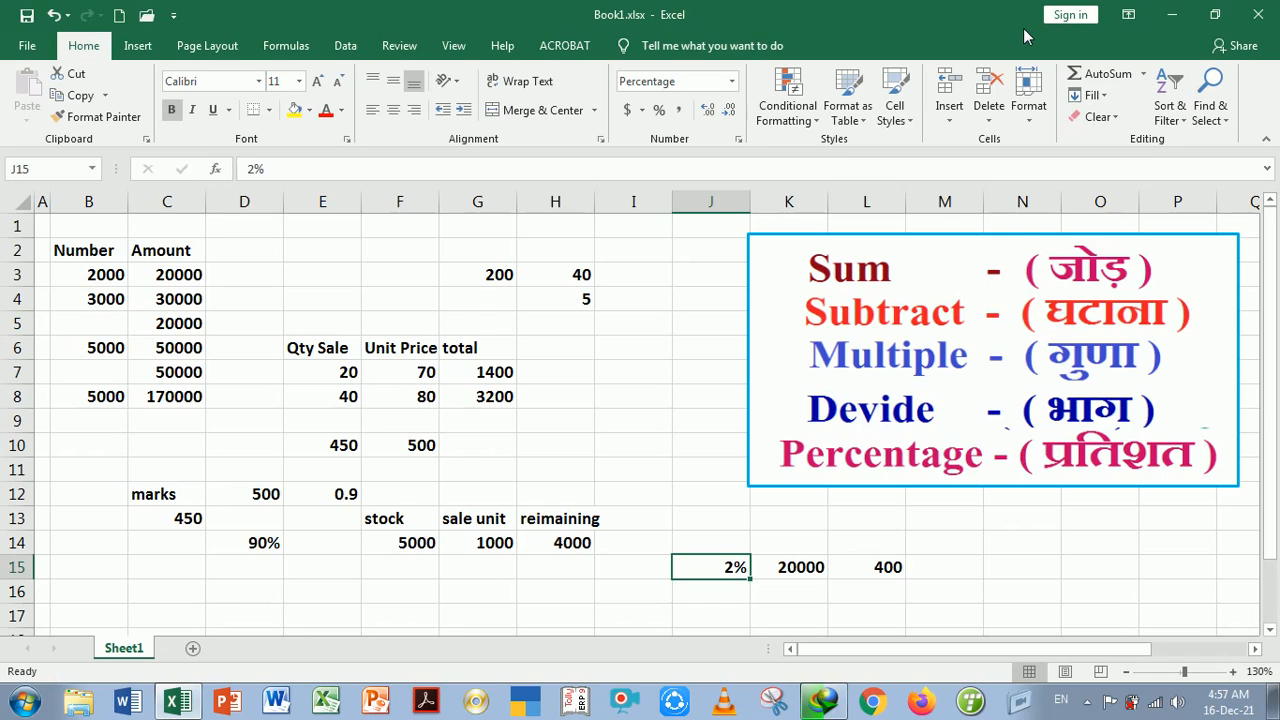
Enter the formula =2/100 in F16 to work out the percentage as a division.
key(Down)
key(Left)
key(Left)
key(Left)
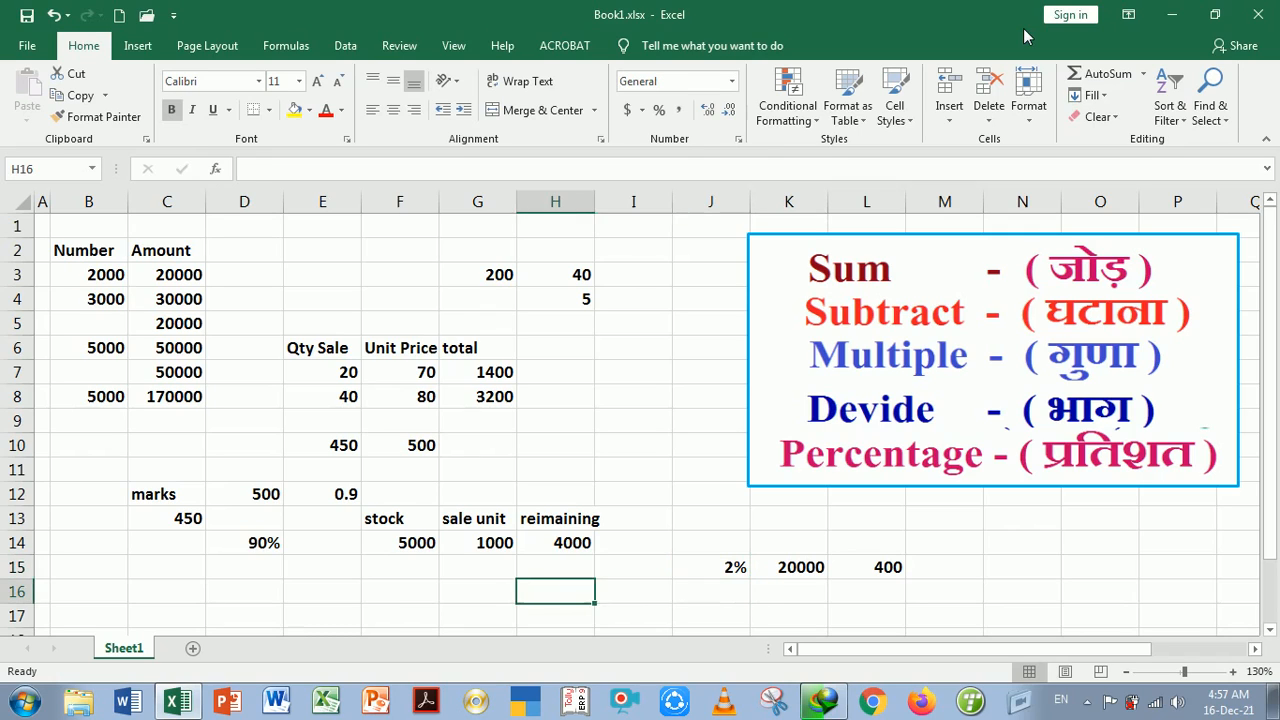
key(Left)
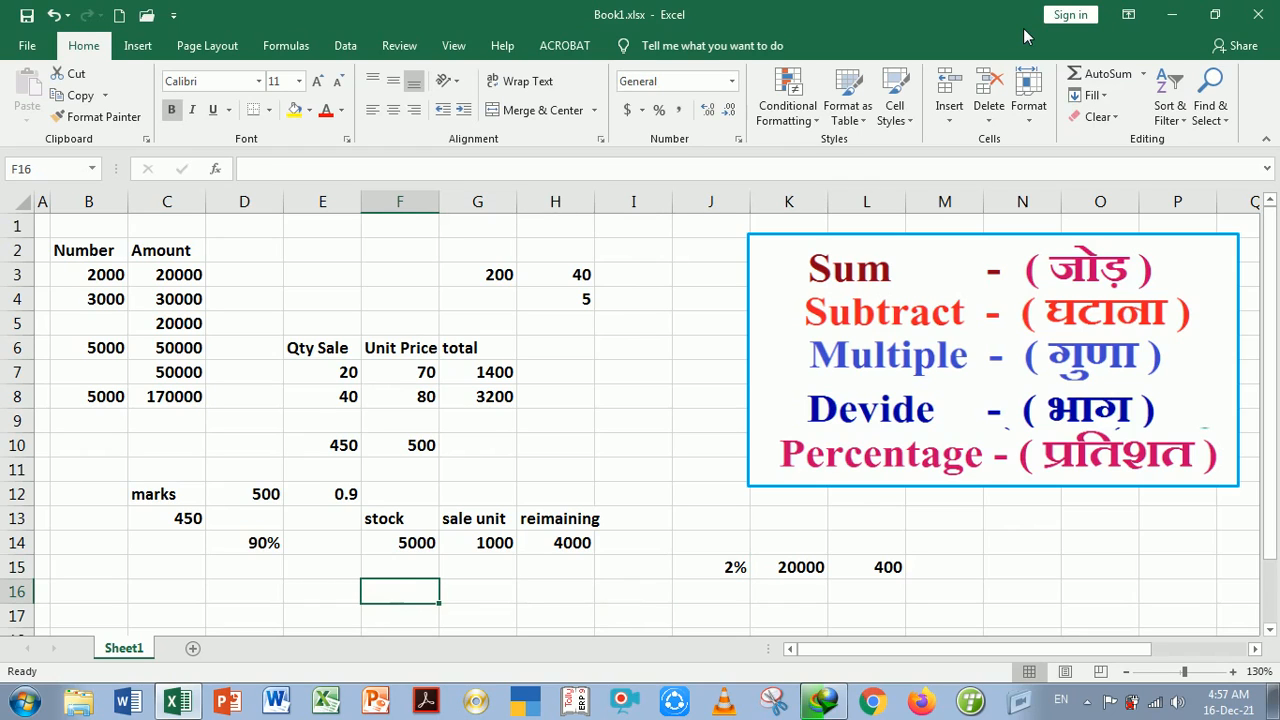
text(=)
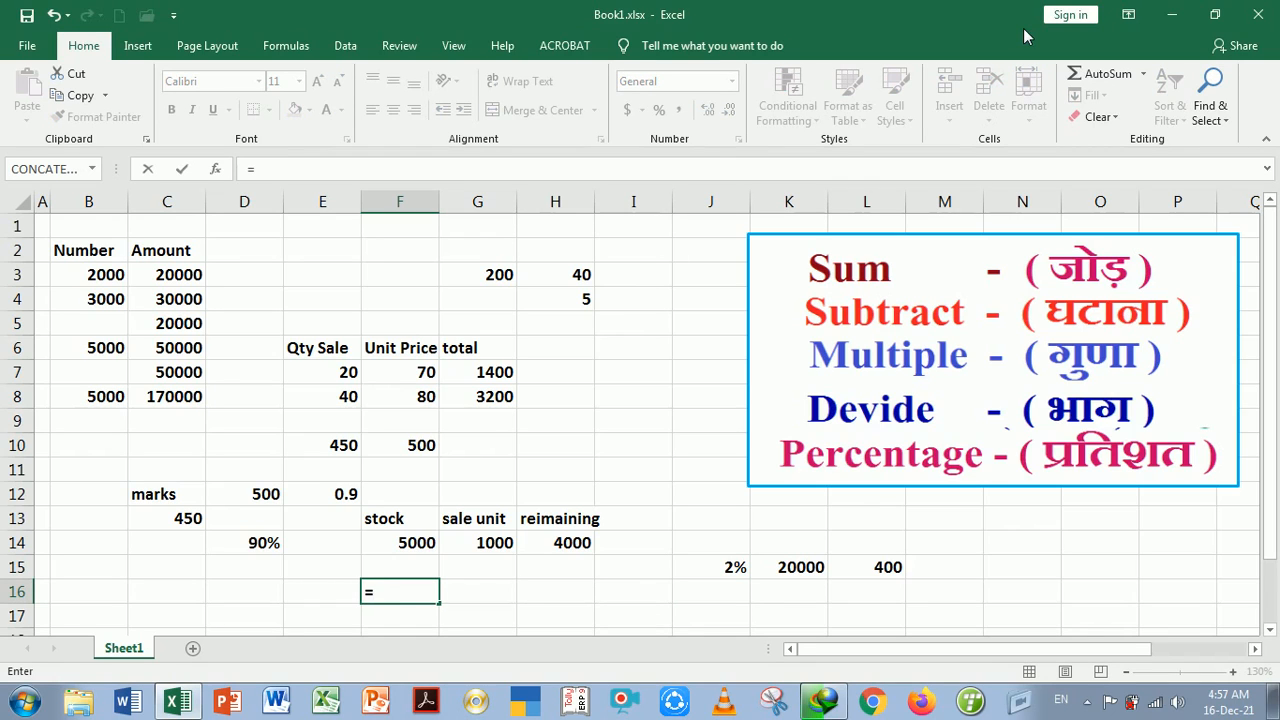
text(2/100)
key(Return)
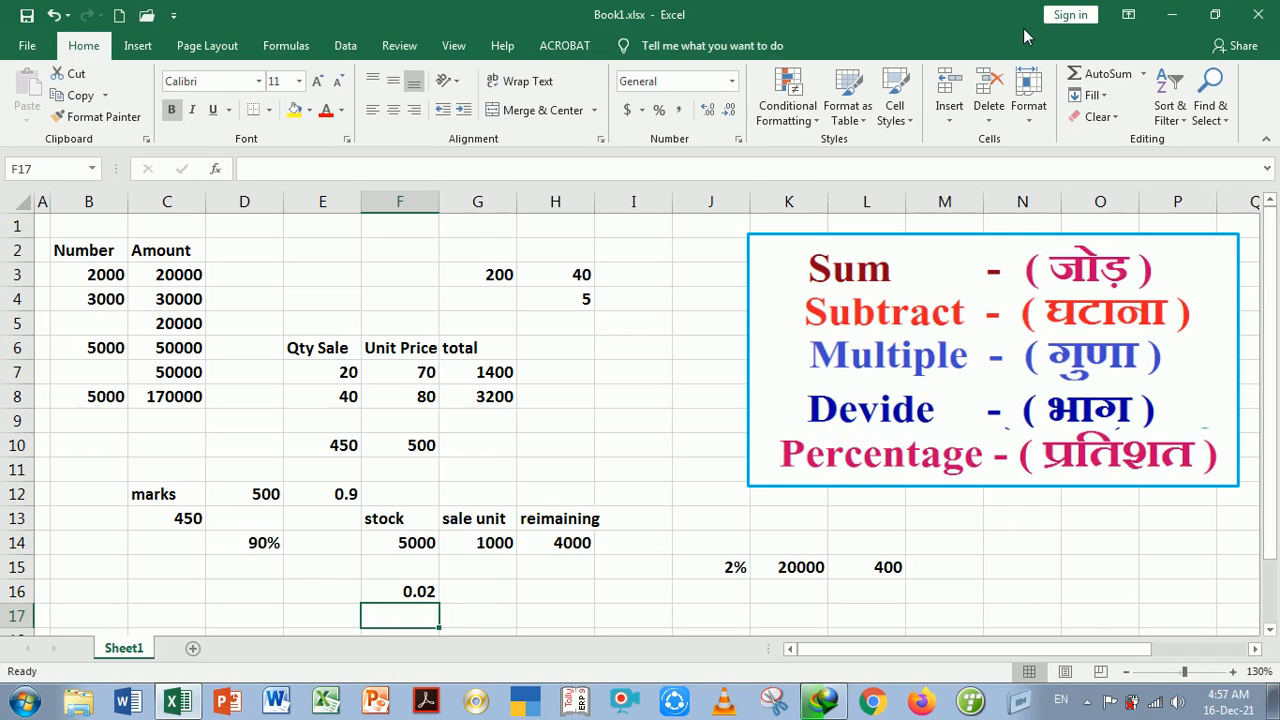
Format the division result in F16 as a percentage and compare it with cell J15.
key(Up)
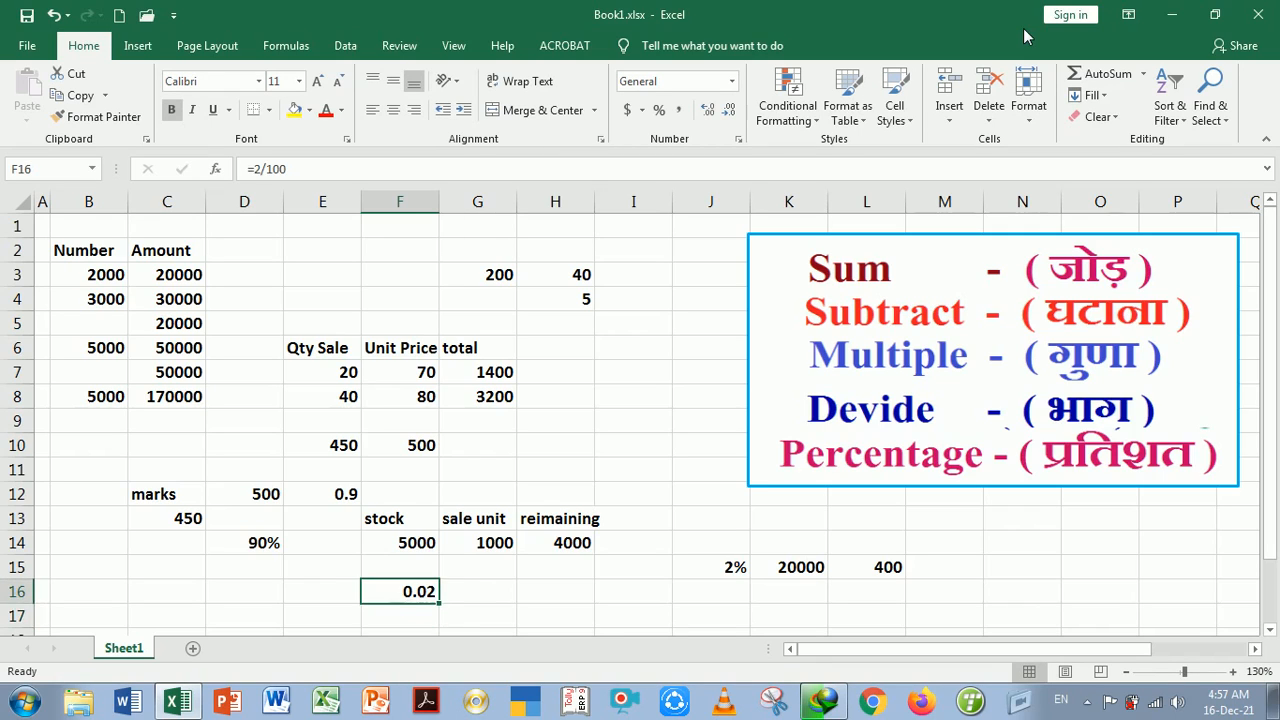
click(660, 118)
click(479, 613)
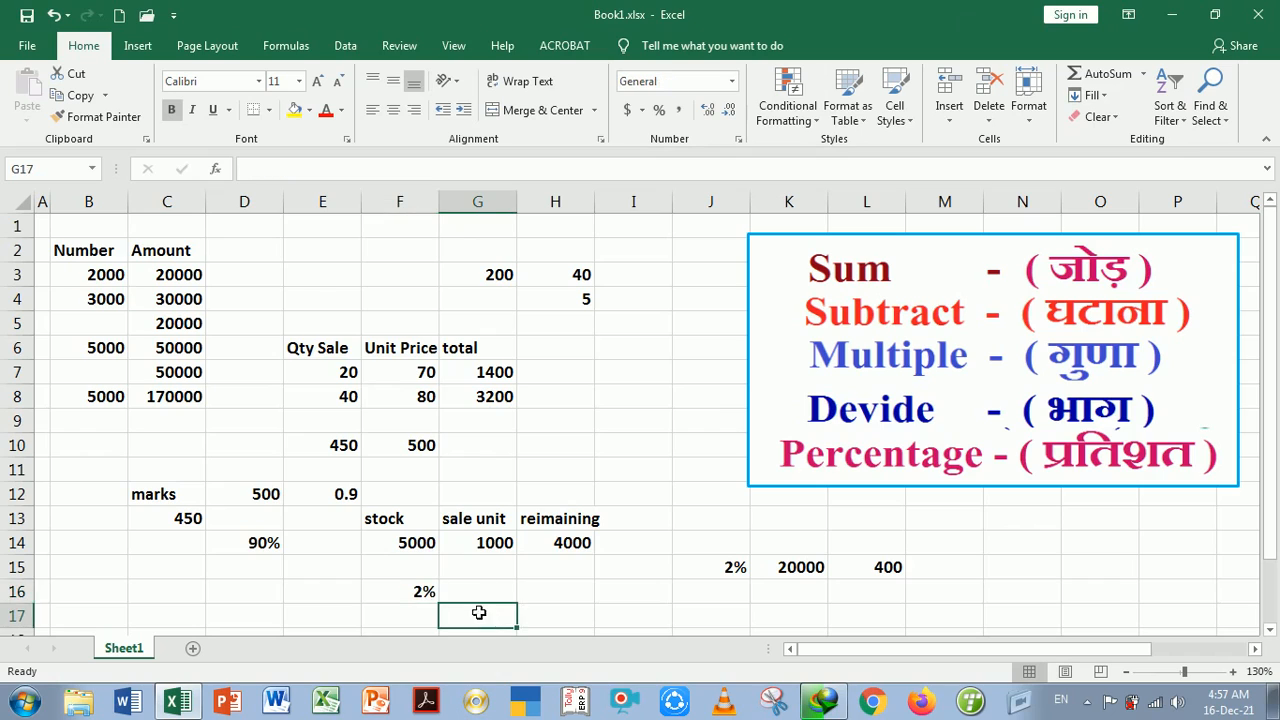
click(471, 596)
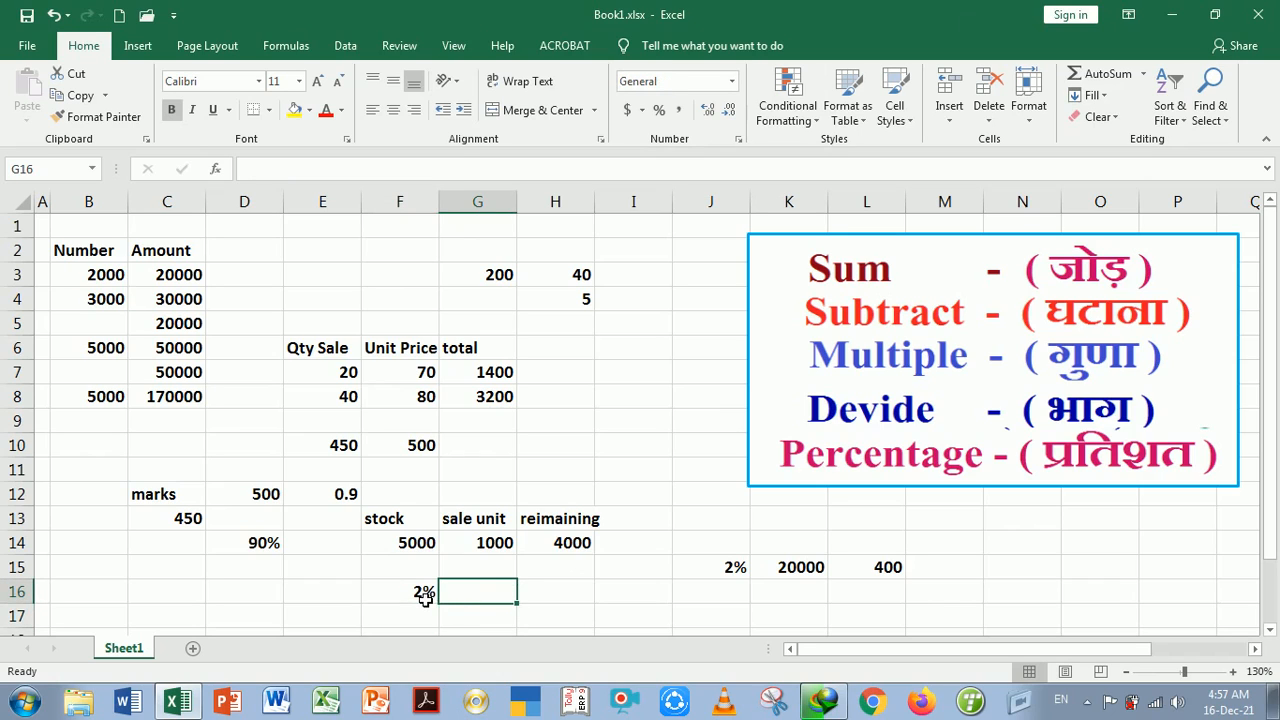
click(425, 595)
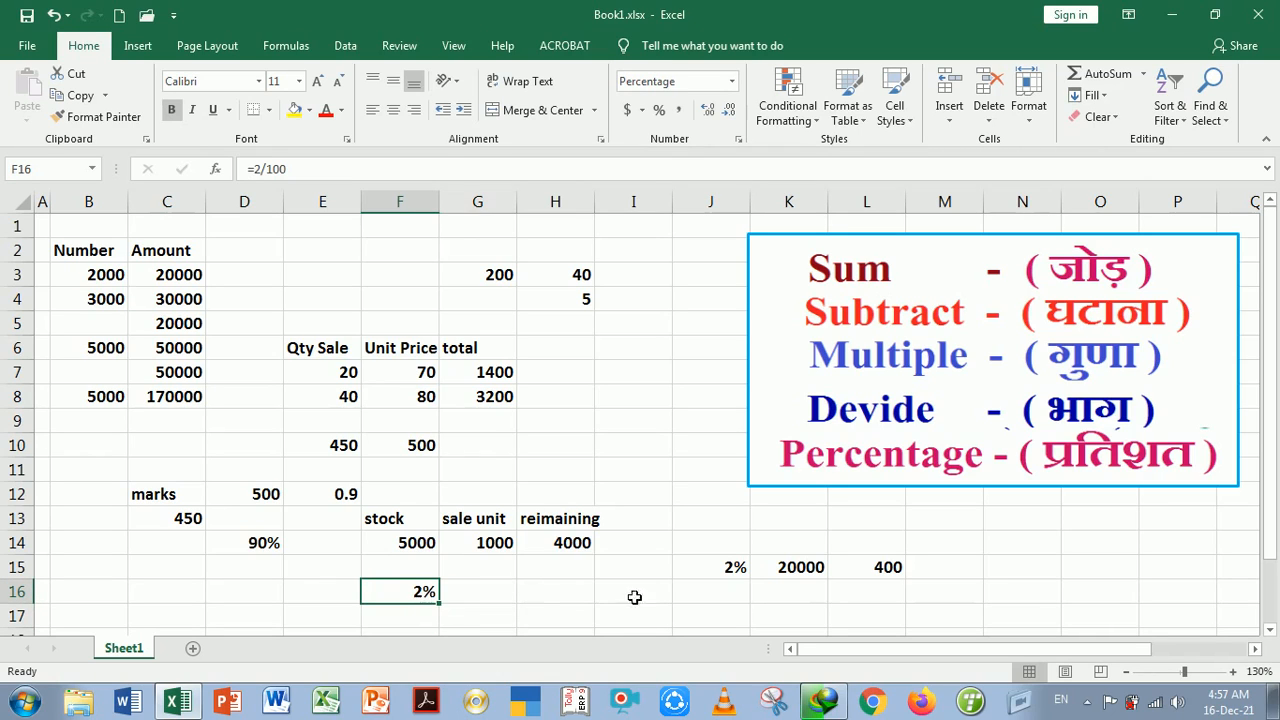
click(737, 570)
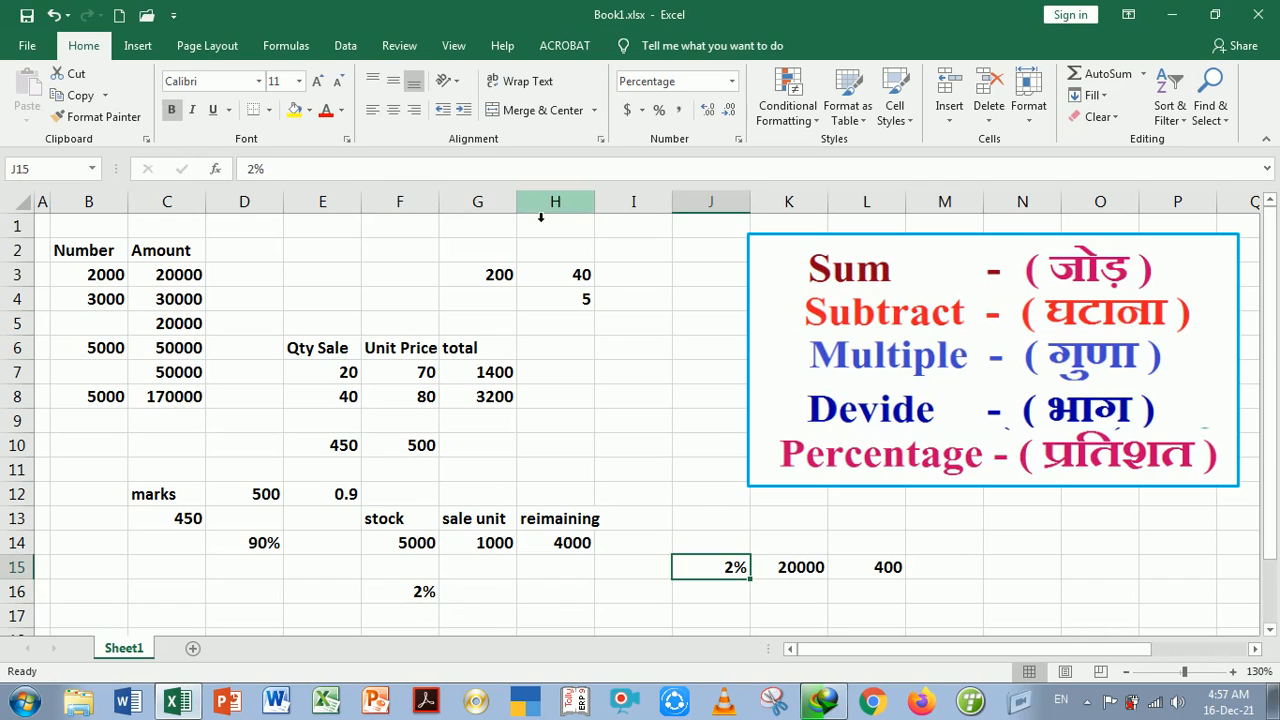